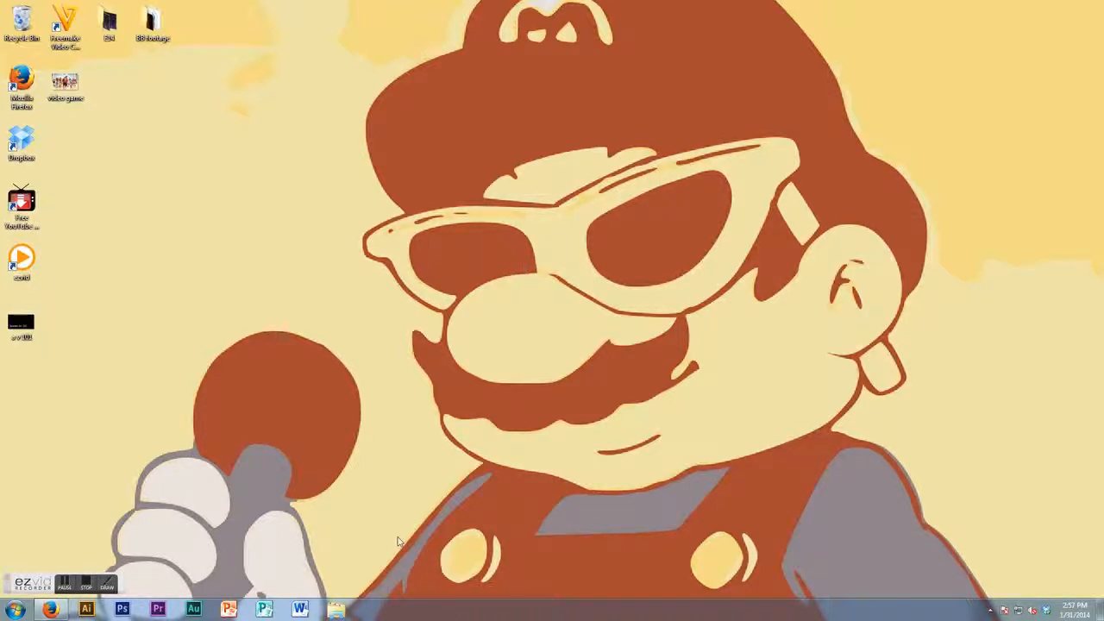
- Open Audition and create a new audio file named 1 31 2014
click(193, 610)
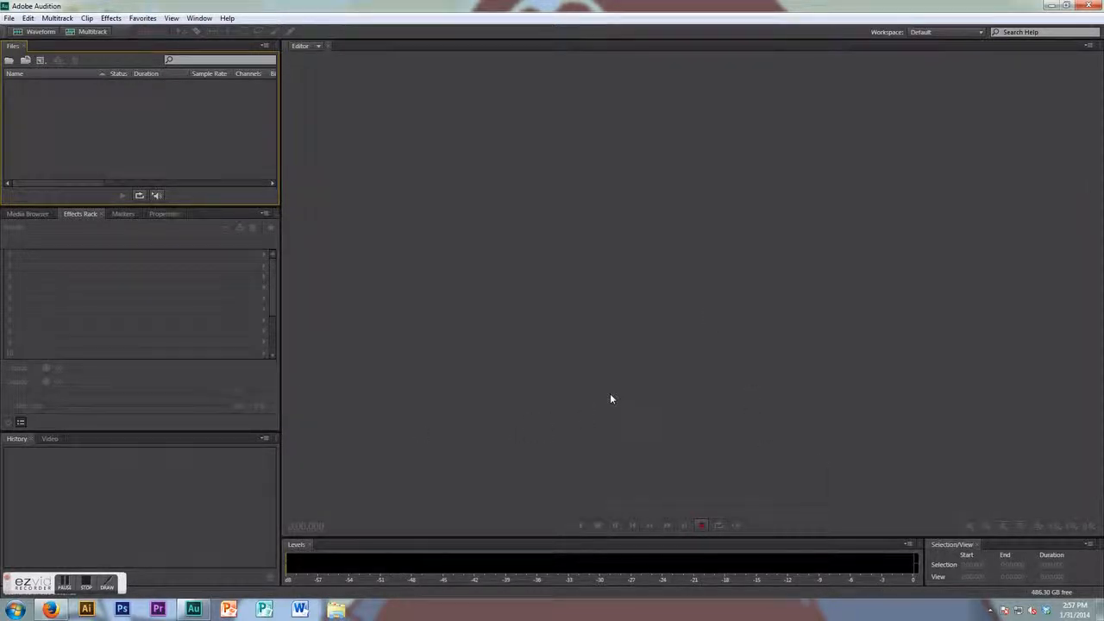
click(701, 527)
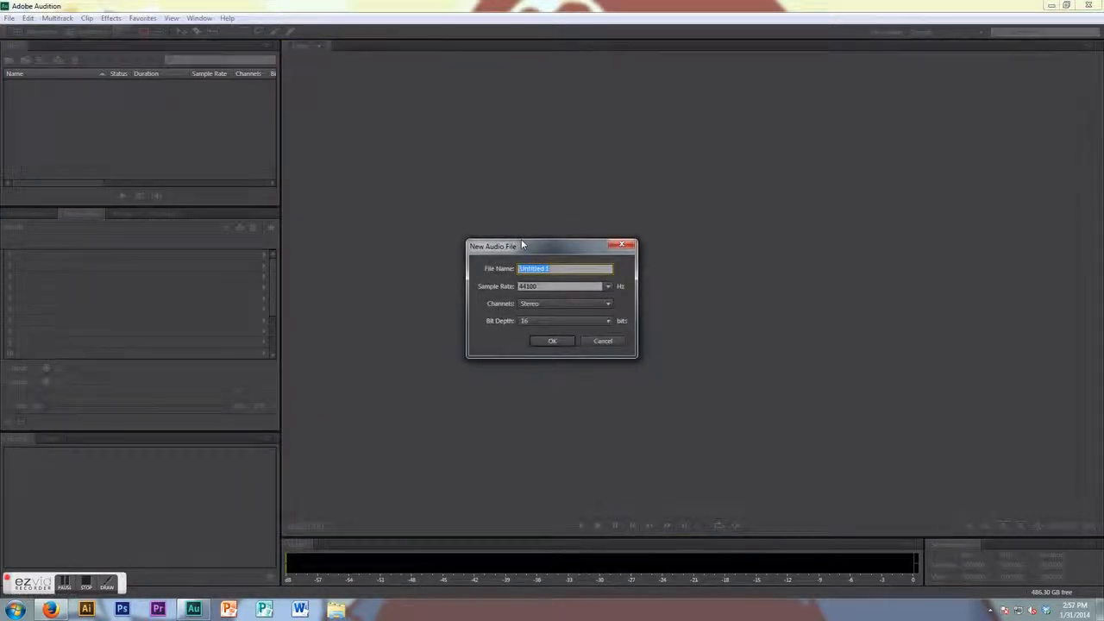
text(1 31 2014)
click(553, 341)
- Record a first take, then select the entire recording and delete it
key(shift+space)
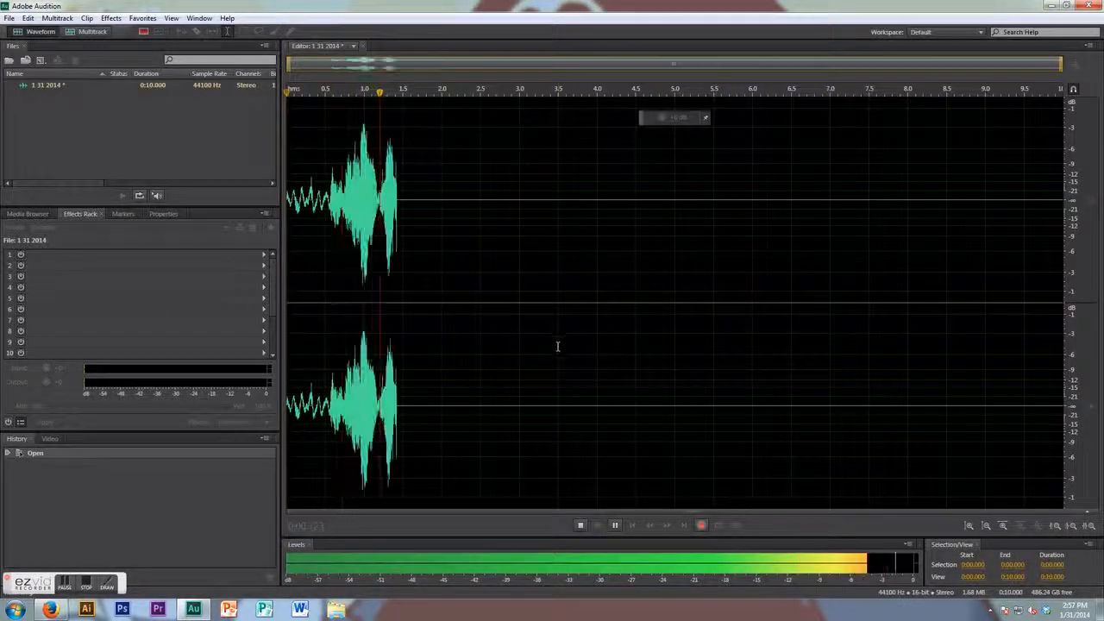
click(580, 524)
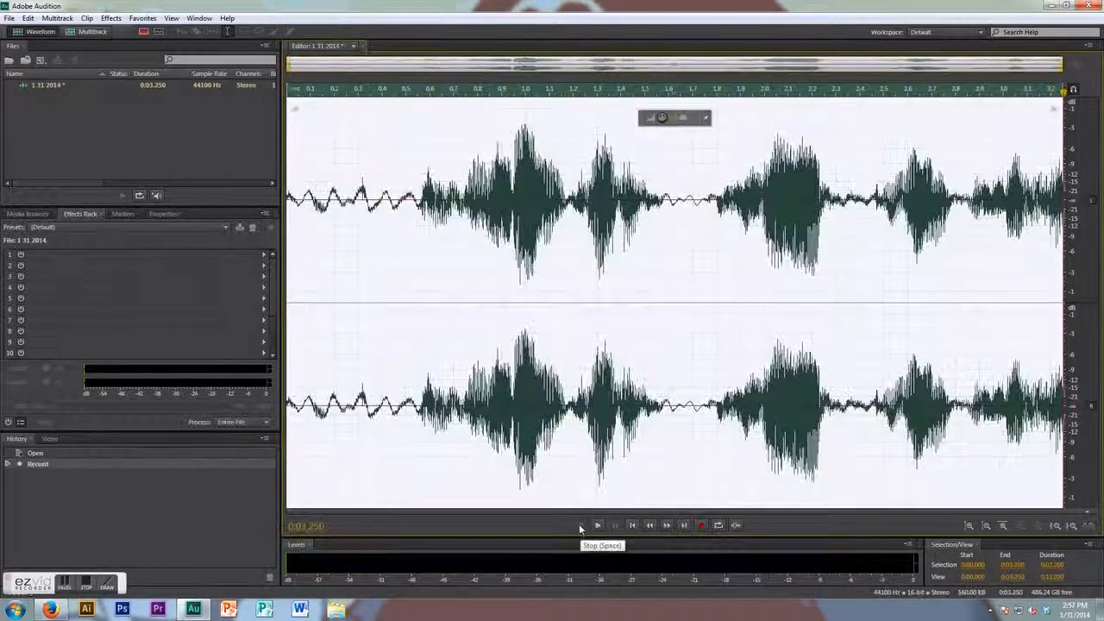
click(319, 92)
drag(318, 92, 287, 92)
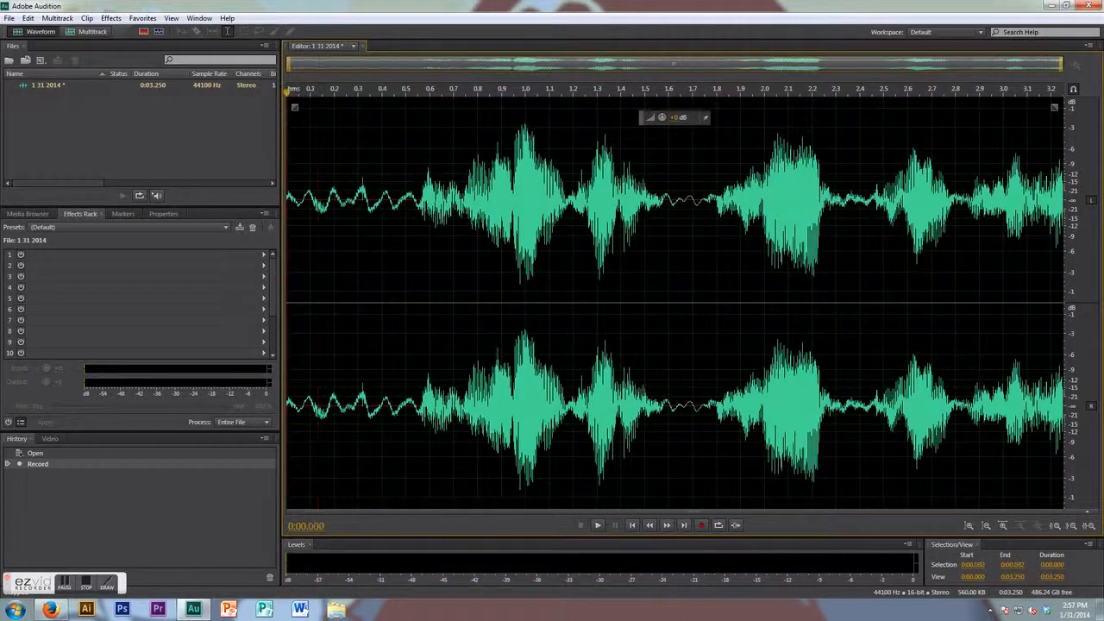
double_click(296, 139)
key(Delete)
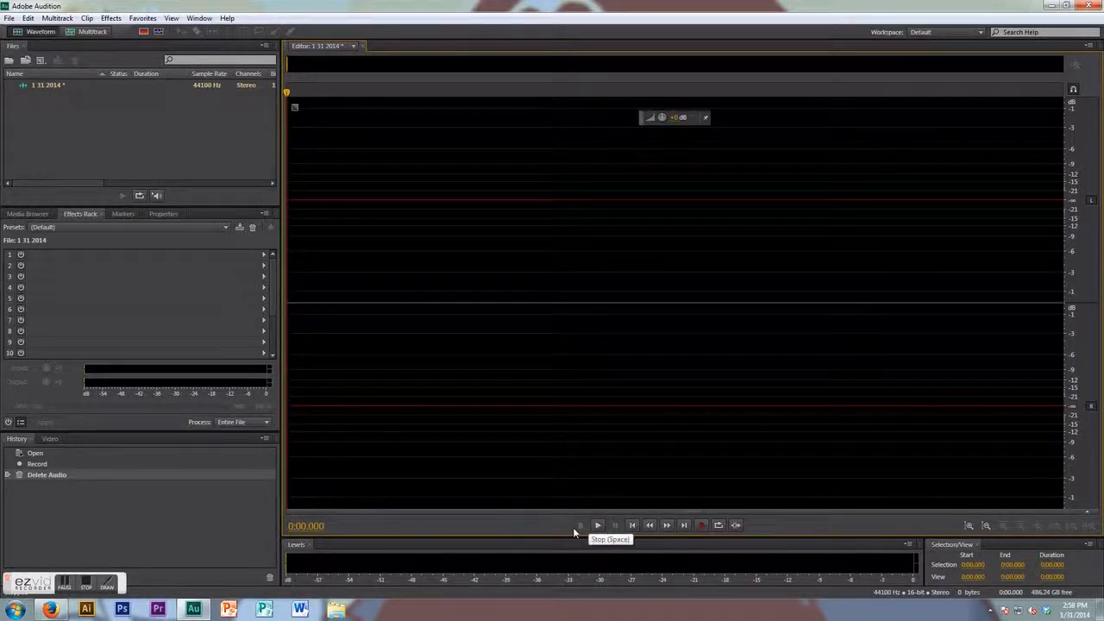
- Record a new voice-over take and play it back from the start
click(701, 528)
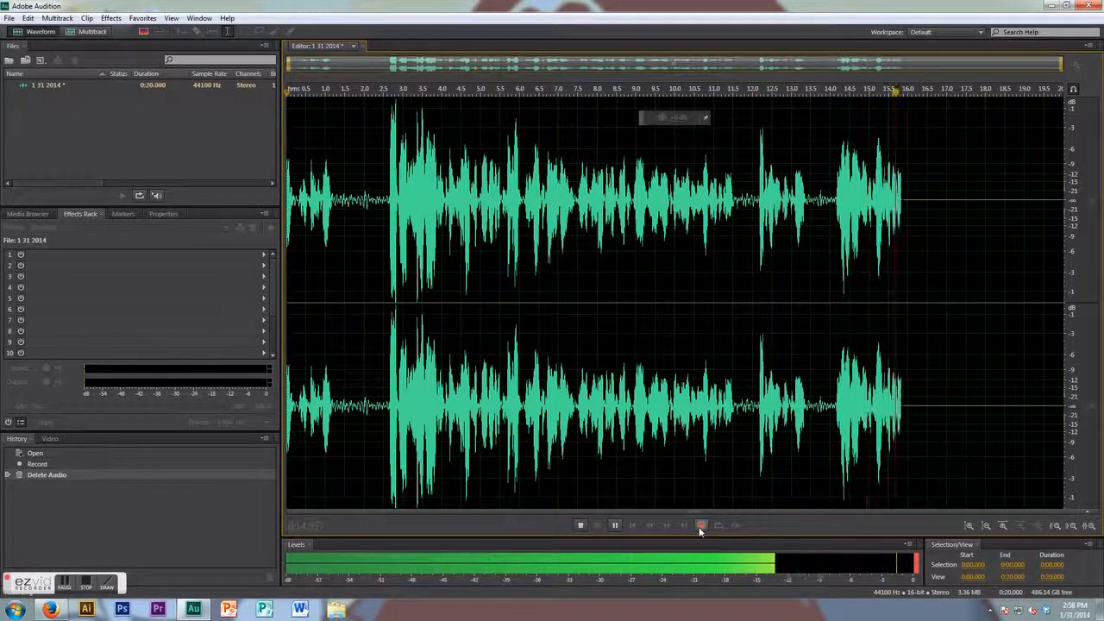
click(579, 525)
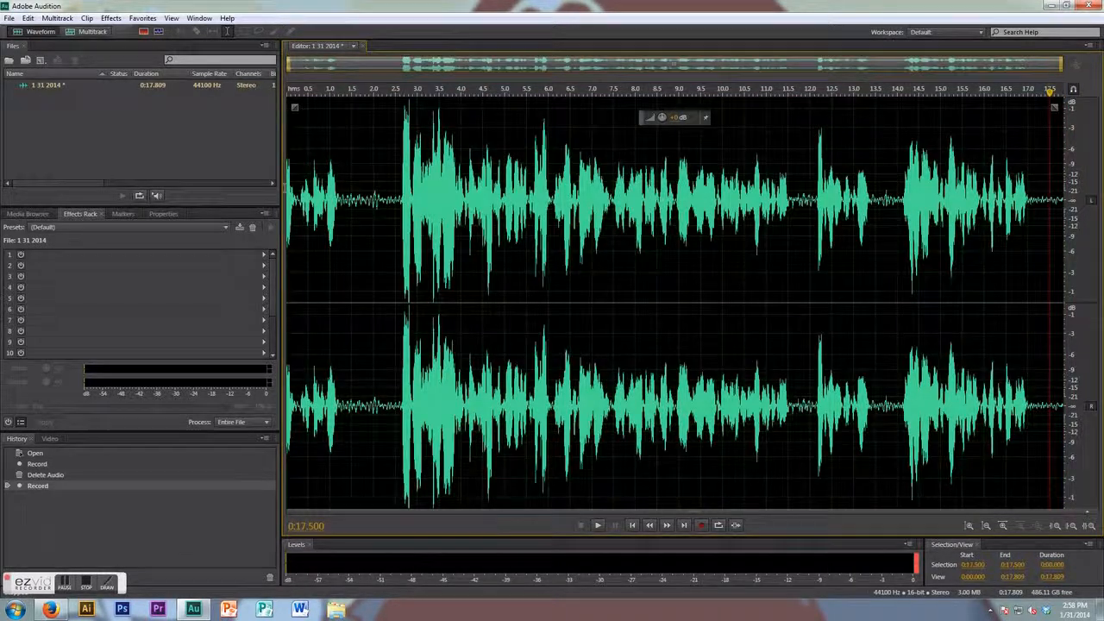
click(287, 188)
key(space)
key(space)
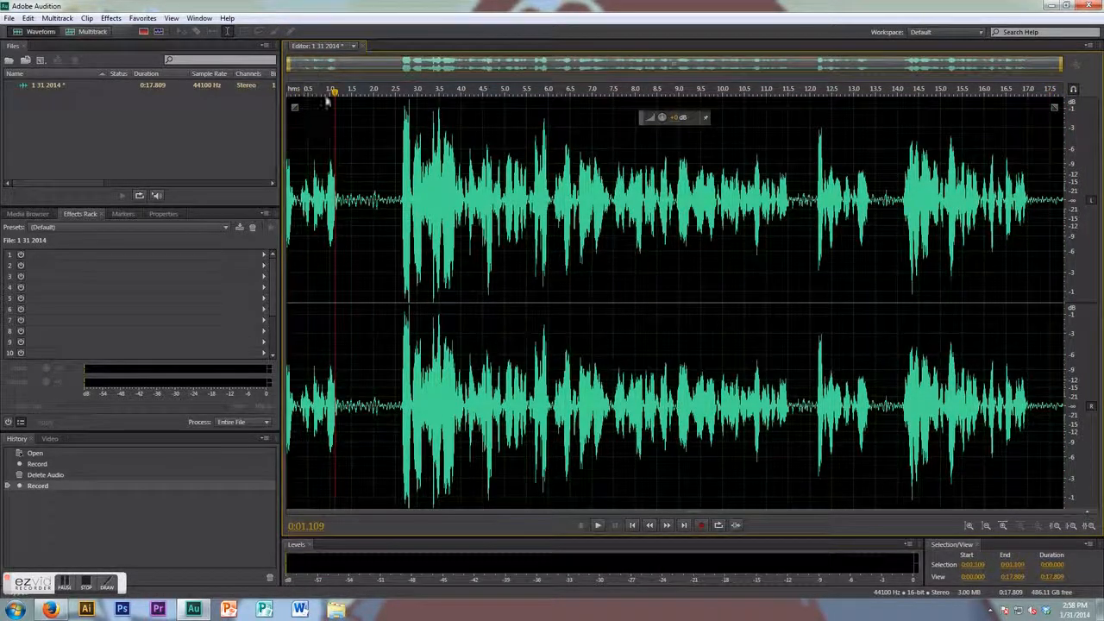
- Trim the silent lead-in and the tail from the recording
drag(386, 190, 220, 195)
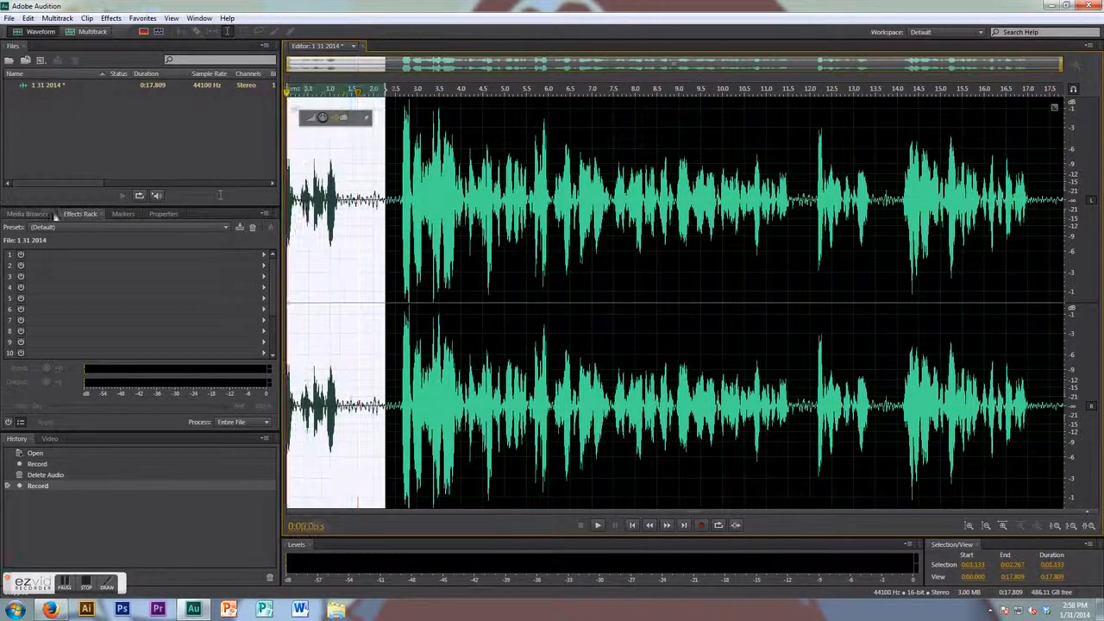
key(Delete)
drag(1029, 173, 1069, 178)
key(Delete)
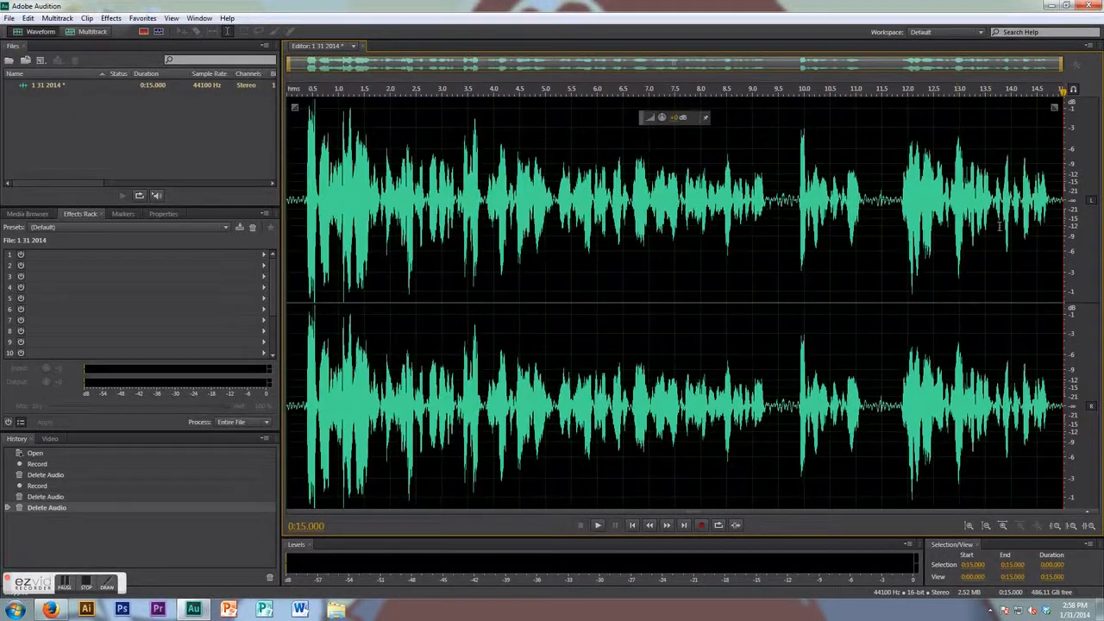
- Record an additional section appended at the end of the existing take
key(space)
click(705, 525)
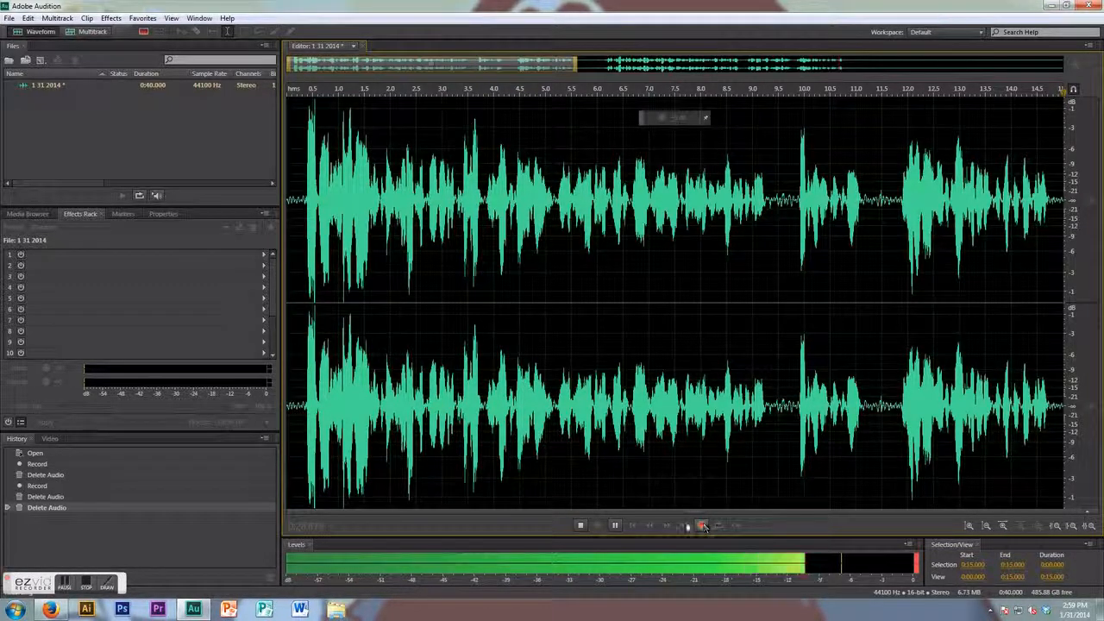
click(582, 525)
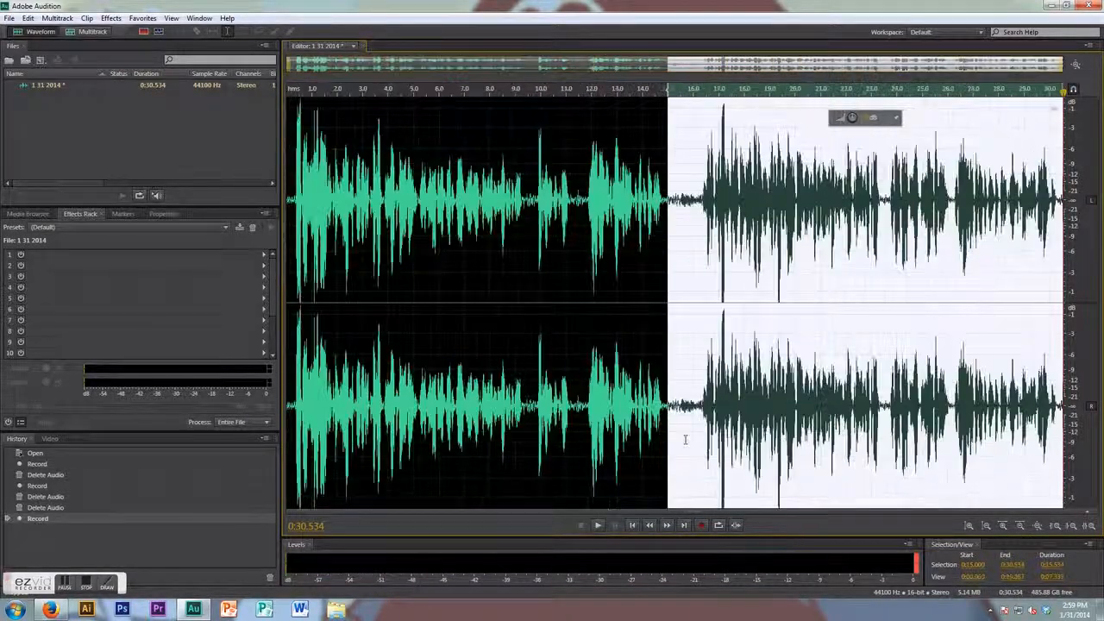
- Delete the short gap where the two recorded sections join
scroll(685, 442, up, 8)
scroll(681, 468, down, 8)
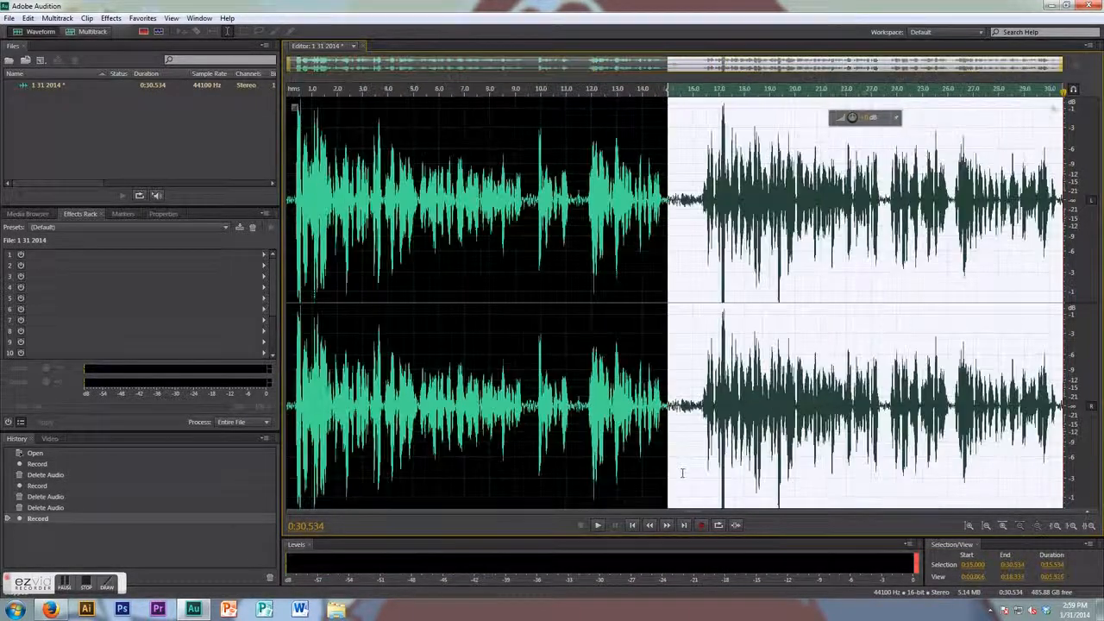
click(697, 367)
drag(671, 393, 687, 399)
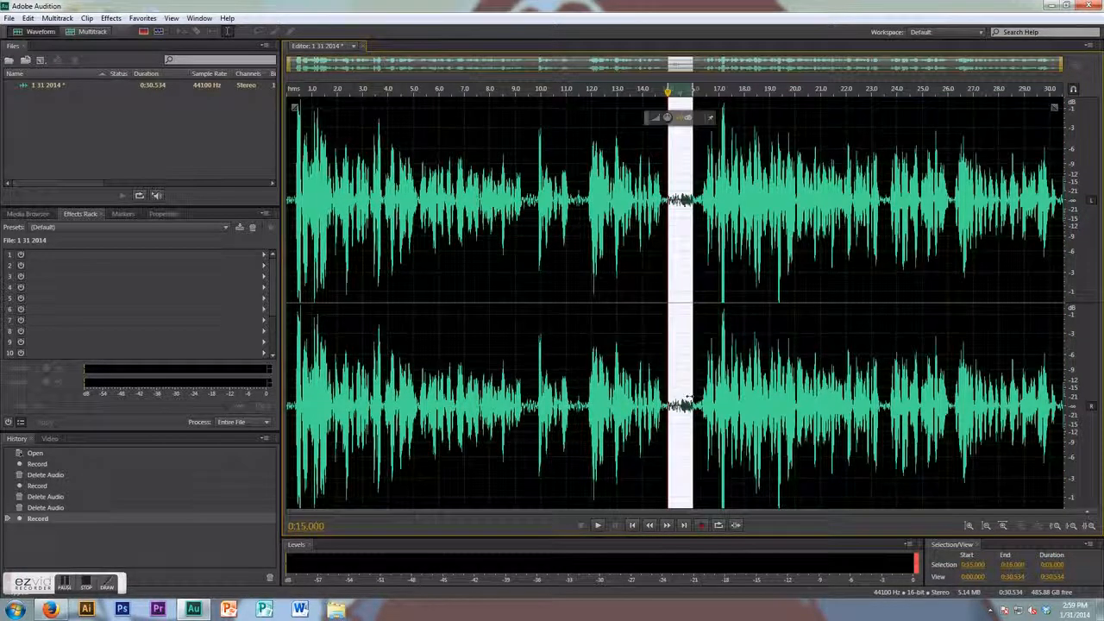
key(Delete)
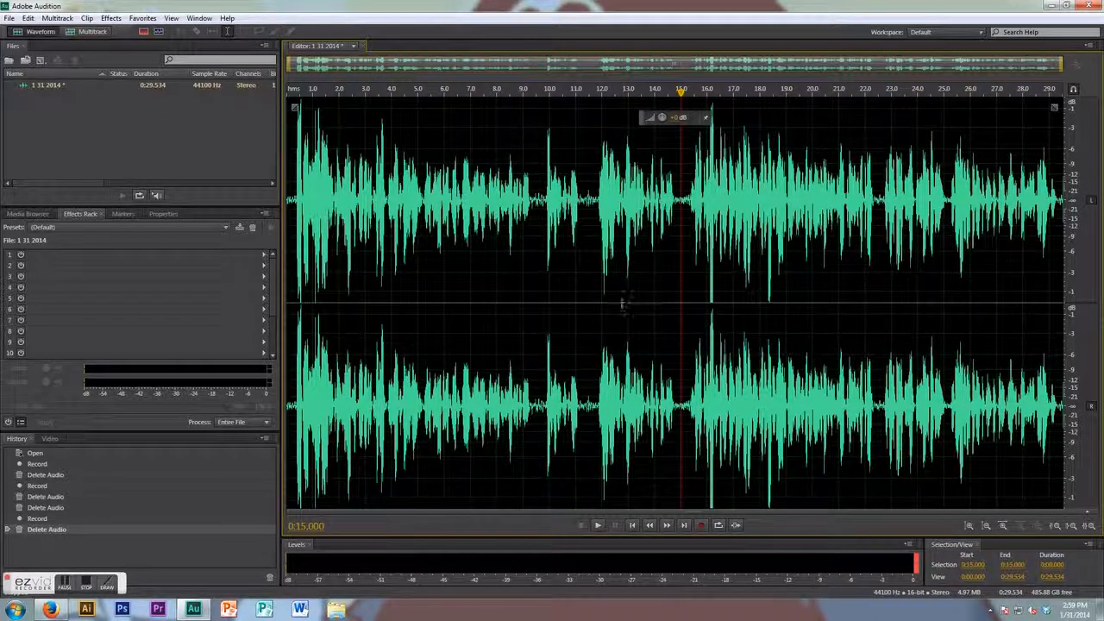
- Play back the edited recording from around 6.8 seconds to review it
click(469, 91)
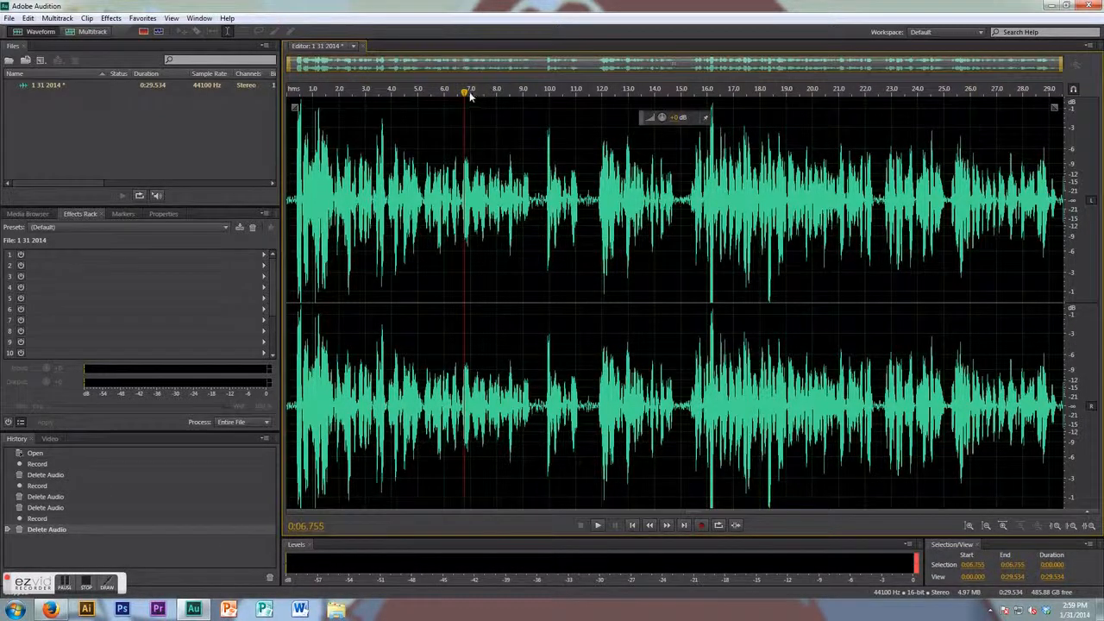
key(space)
drag(842, 97, 807, 91)
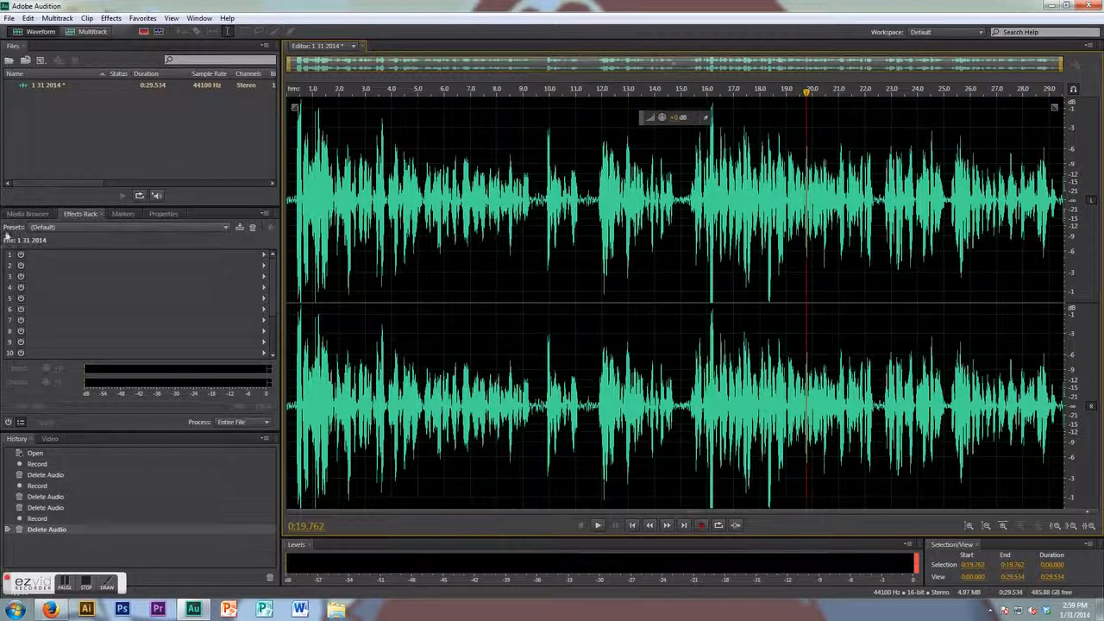
- Apply the Sunday Morning good effects rack preset to the entire file
click(52, 226)
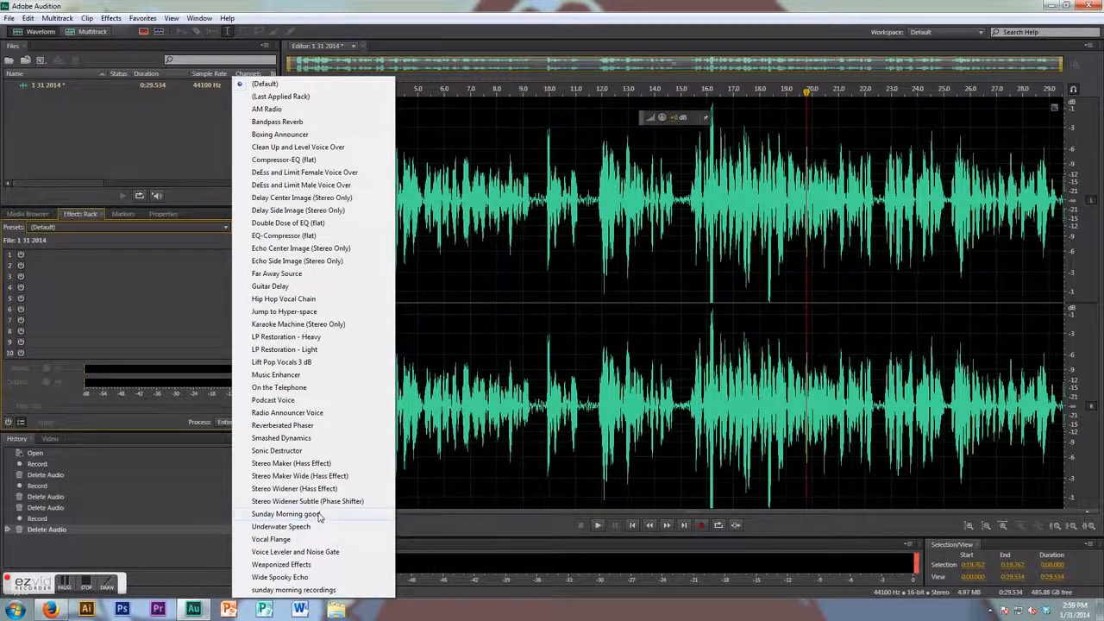
click(287, 514)
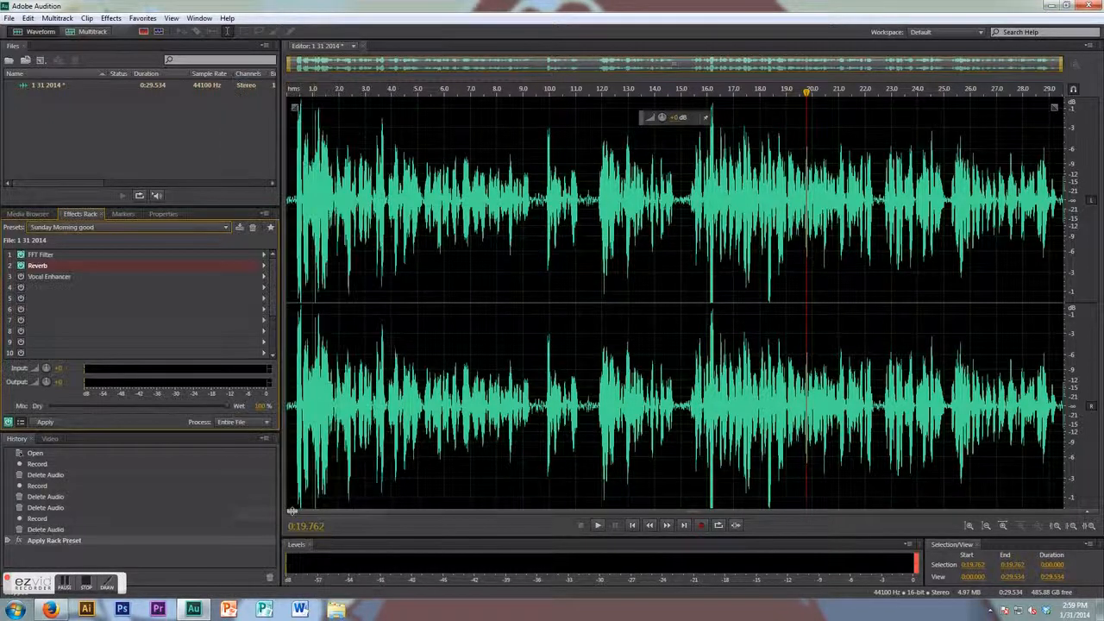
click(46, 421)
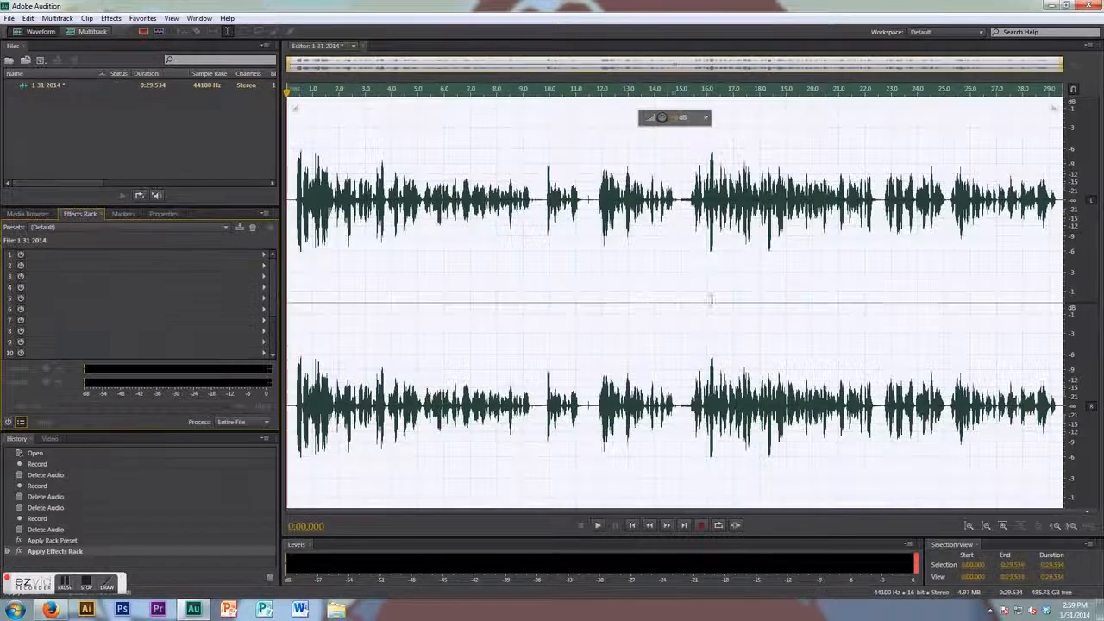
- Save the recording as an MP3 Audio file named 1 31 2014.mp3 in the voice overs folder
click(10, 19)
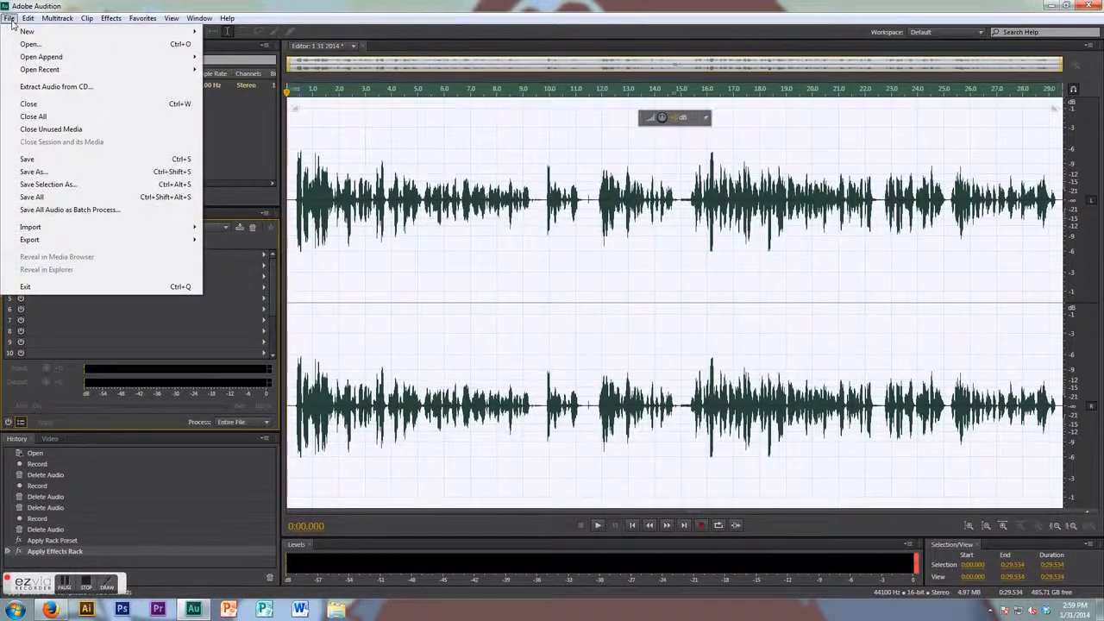
click(35, 172)
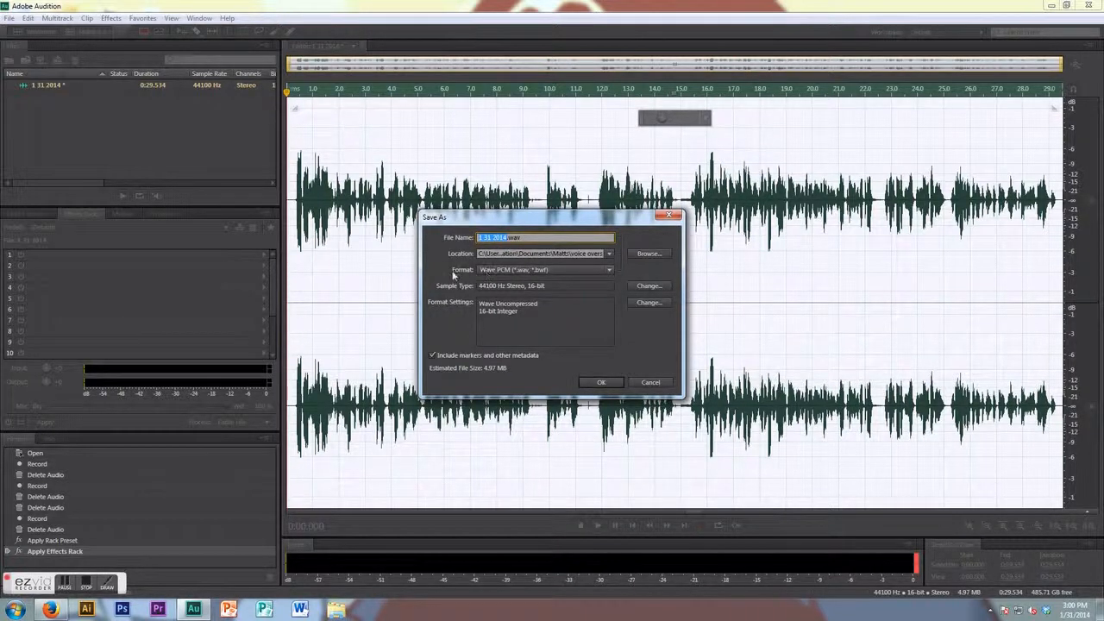
click(493, 272)
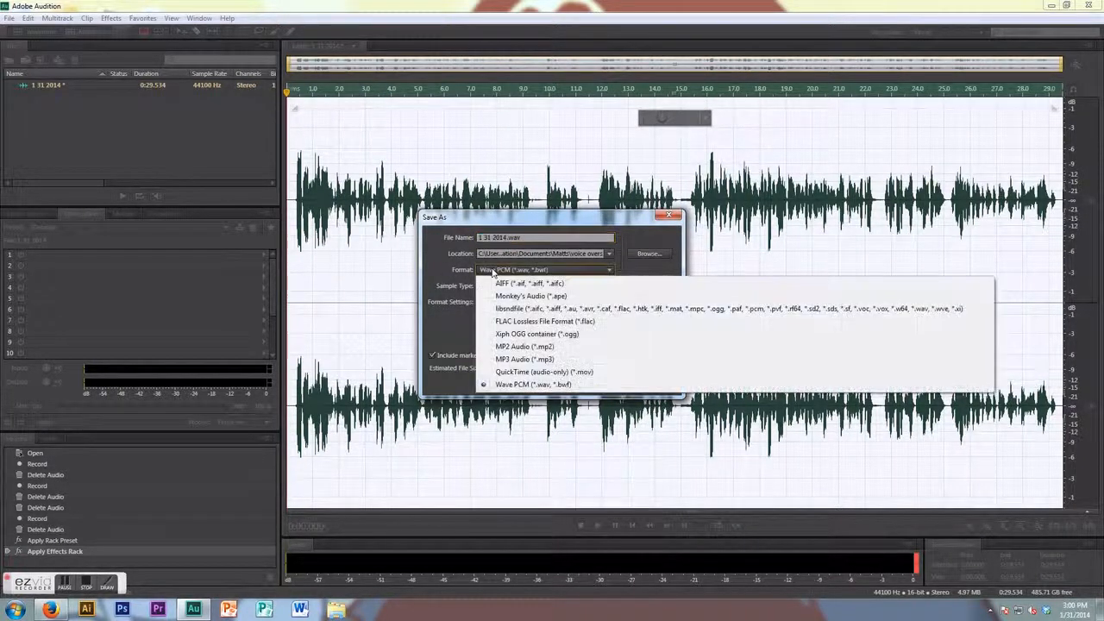
click(509, 359)
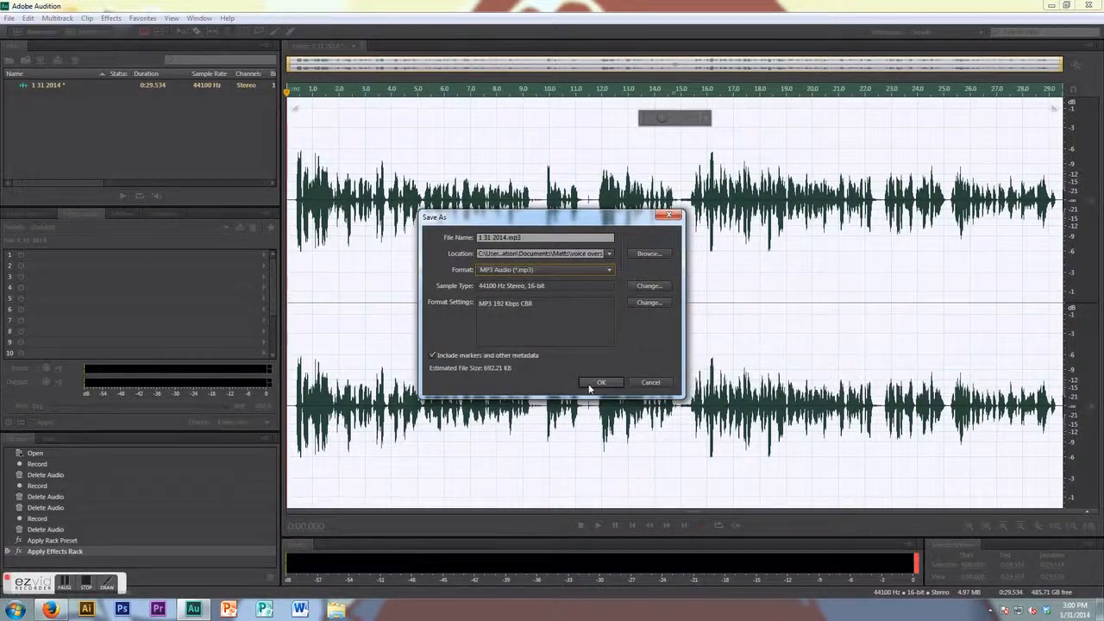
click(599, 385)
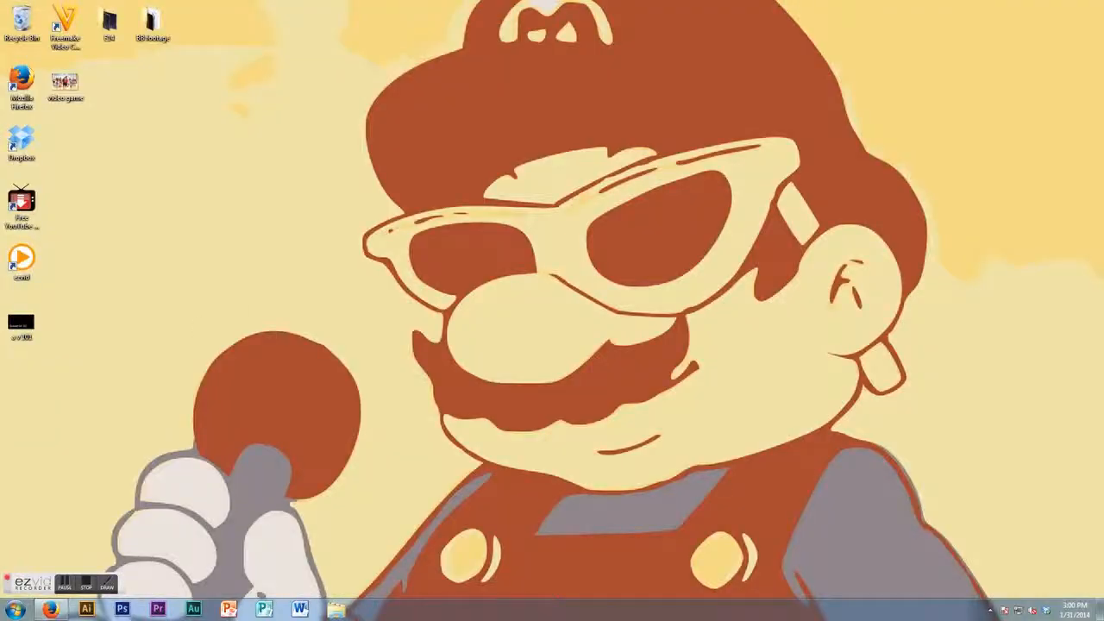
- Open the recent Sunday Mornings project in Premiere Pro, setting all missing media offline
click(157, 610)
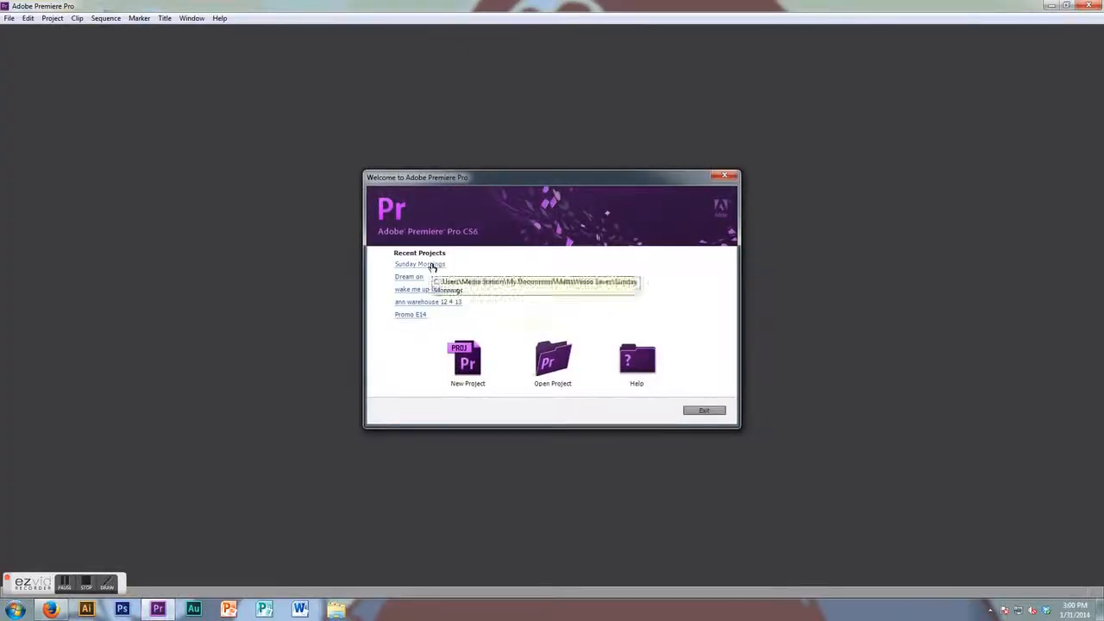
click(432, 266)
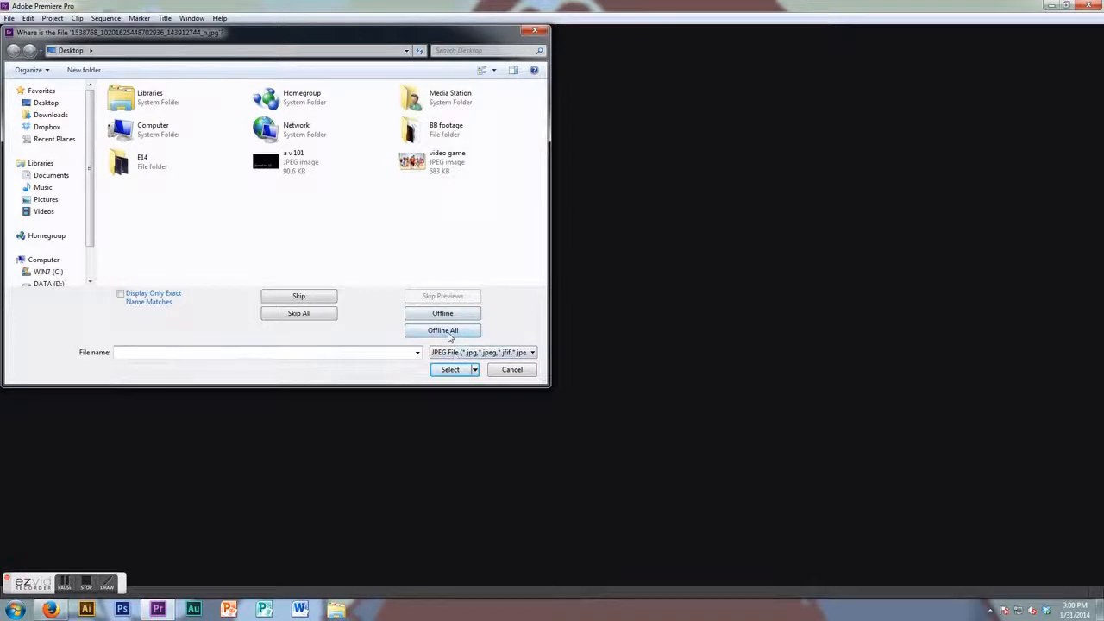
click(444, 330)
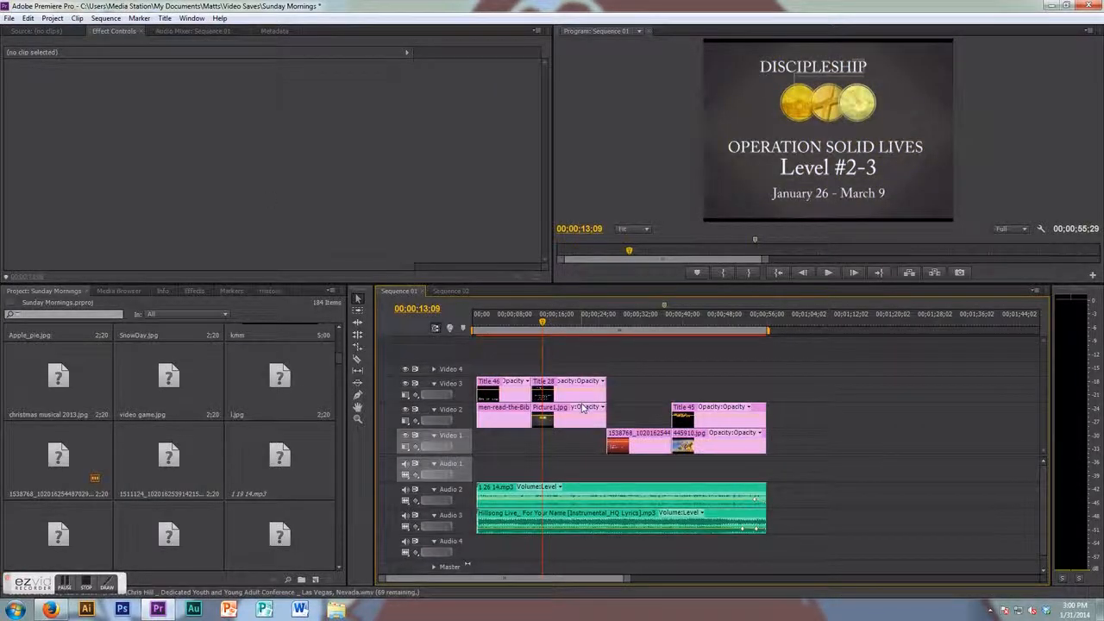
- Drag the 1 31 2014 MP3 from the voice overs folder onto the Audio 2 track of the sequence
click(336, 610)
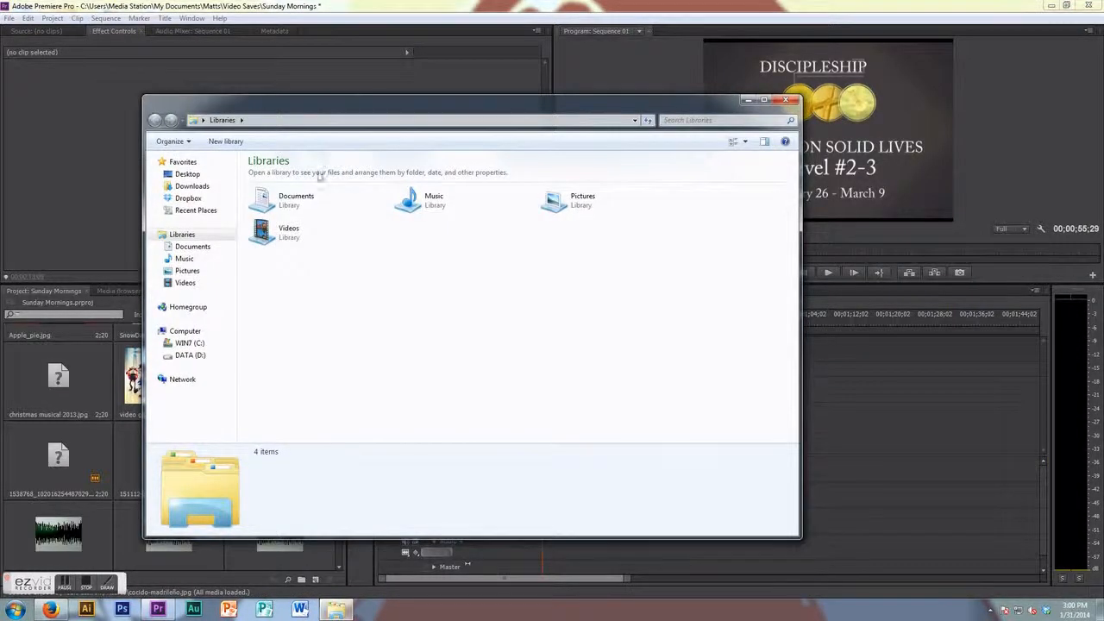
double_click(274, 201)
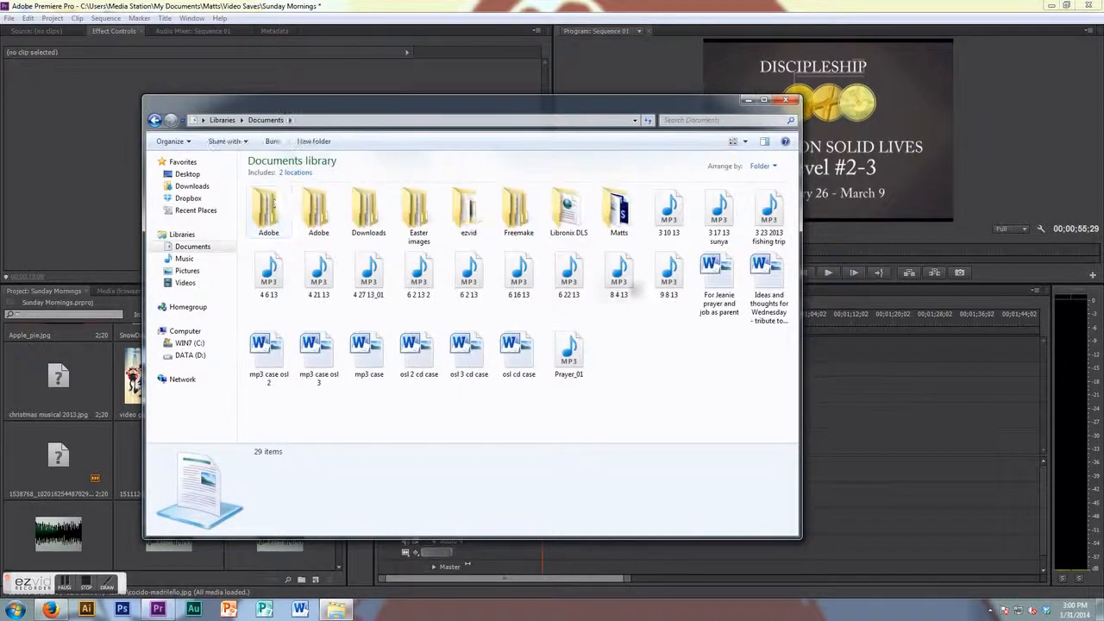
double_click(619, 215)
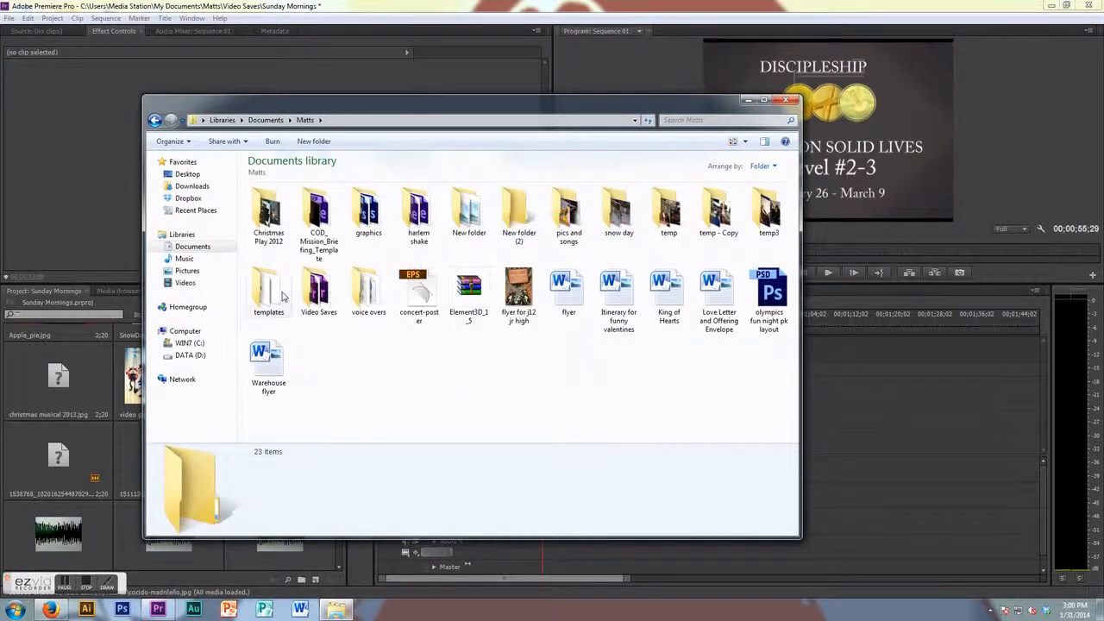
double_click(366, 292)
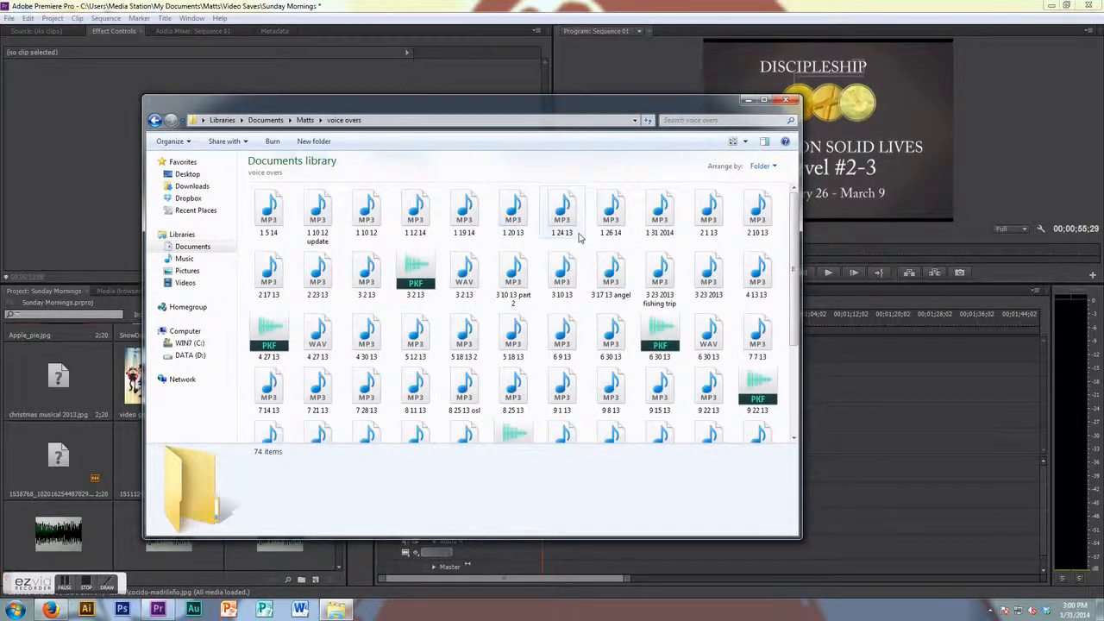
drag(669, 209, 807, 496)
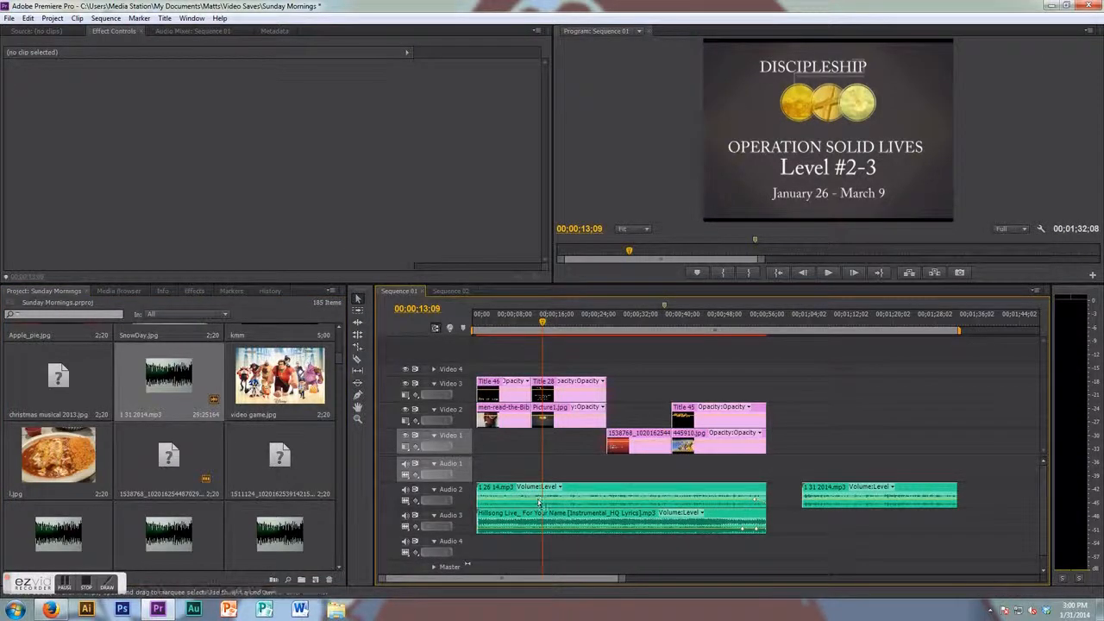
- Delete the old 1 26 14 voice-over clip on Audio 2 and move the 1 31 2014 clip to the sequence start
click(609, 498)
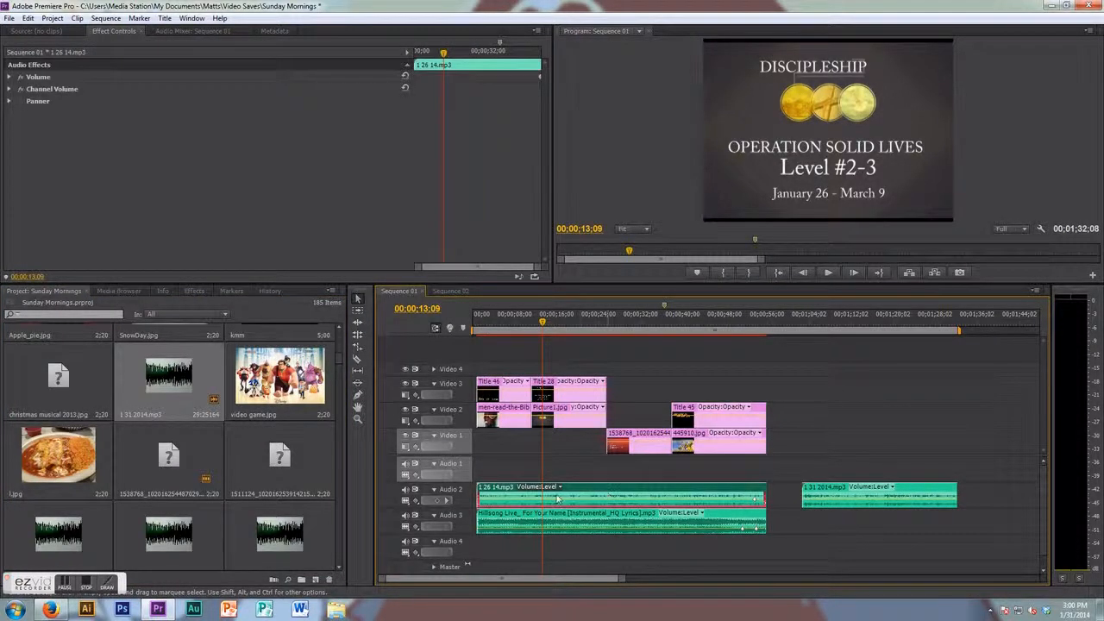
key(Delete)
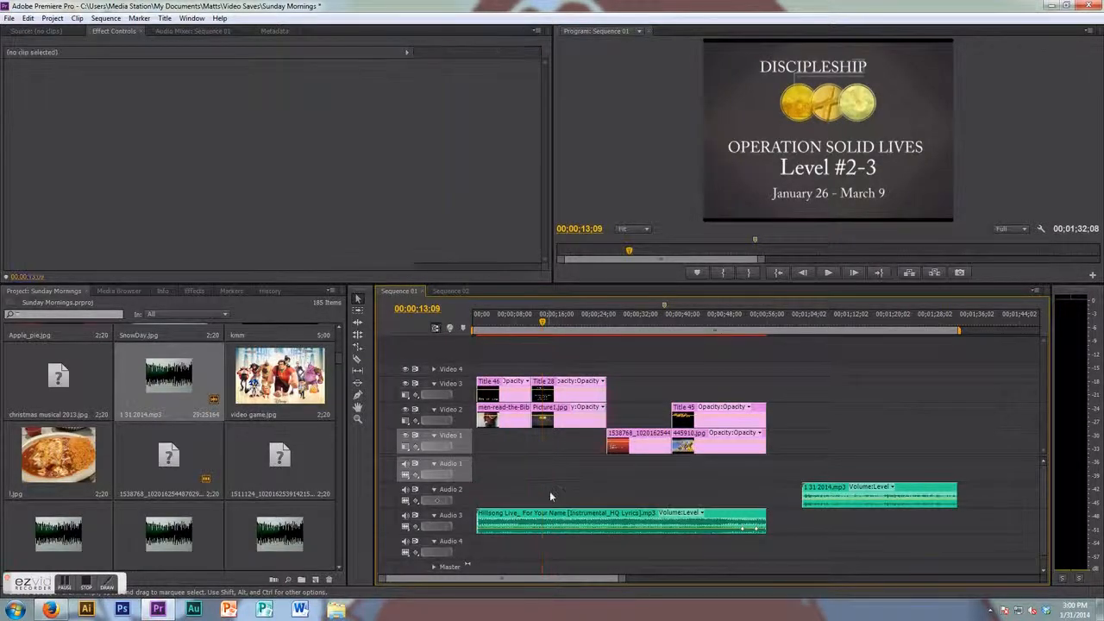
drag(827, 498, 499, 495)
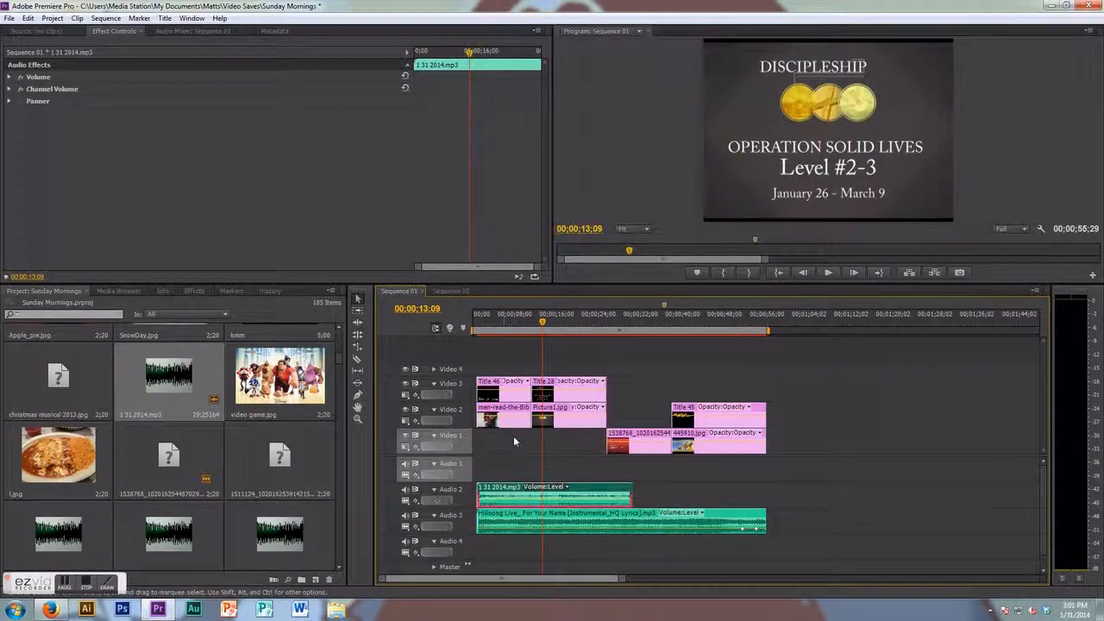
- Play back the start of the sequence to preview the new voice-over
drag(542, 324, 448, 332)
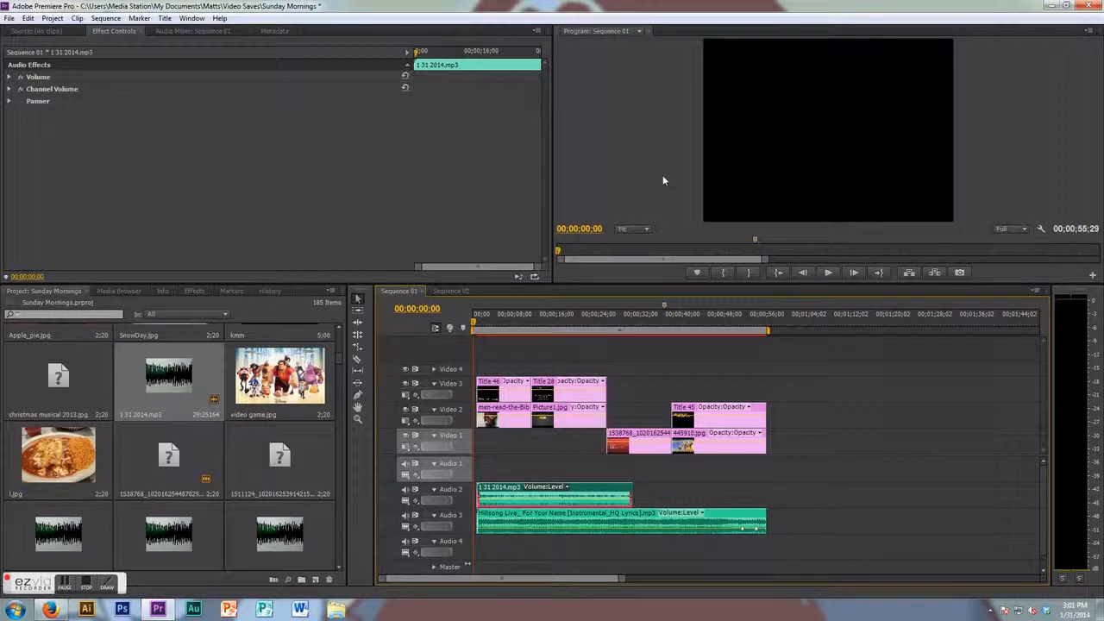
key(space)
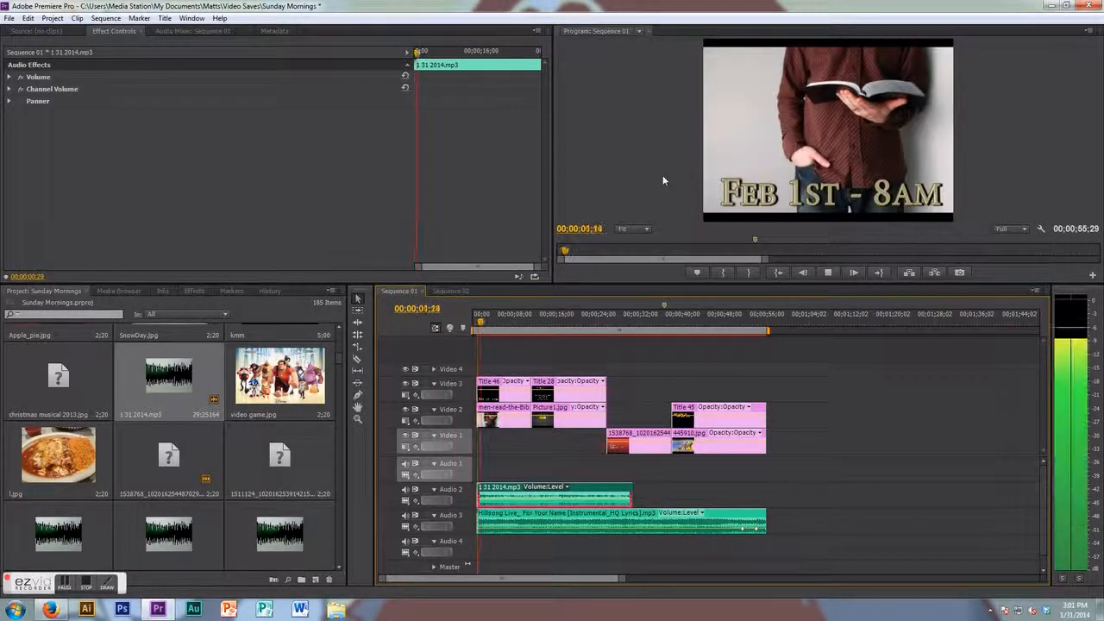
click(473, 326)
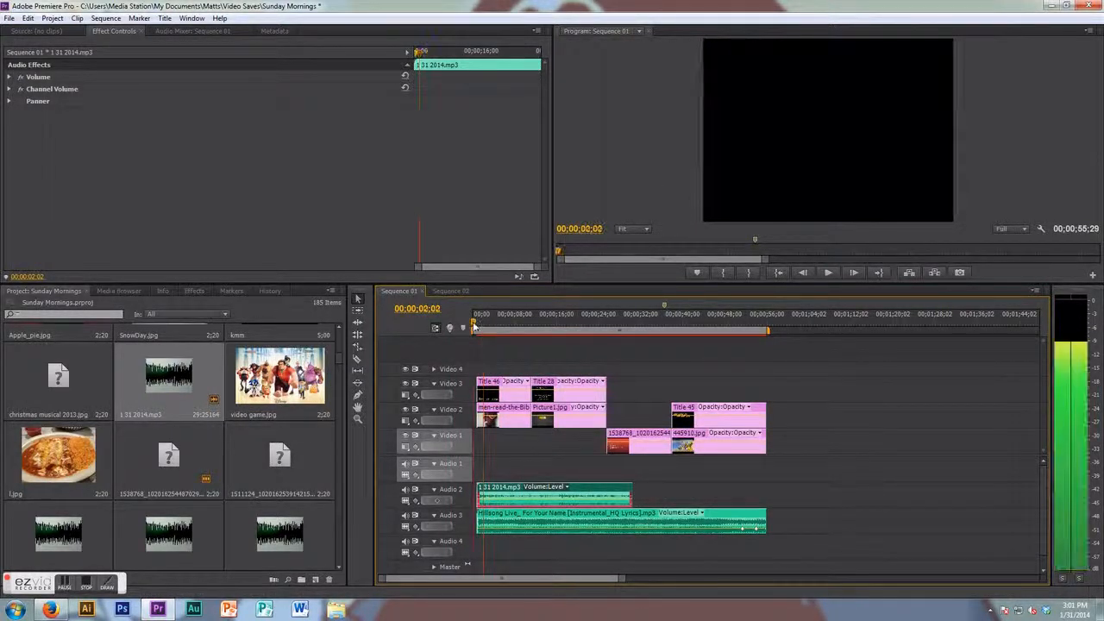
click(482, 325)
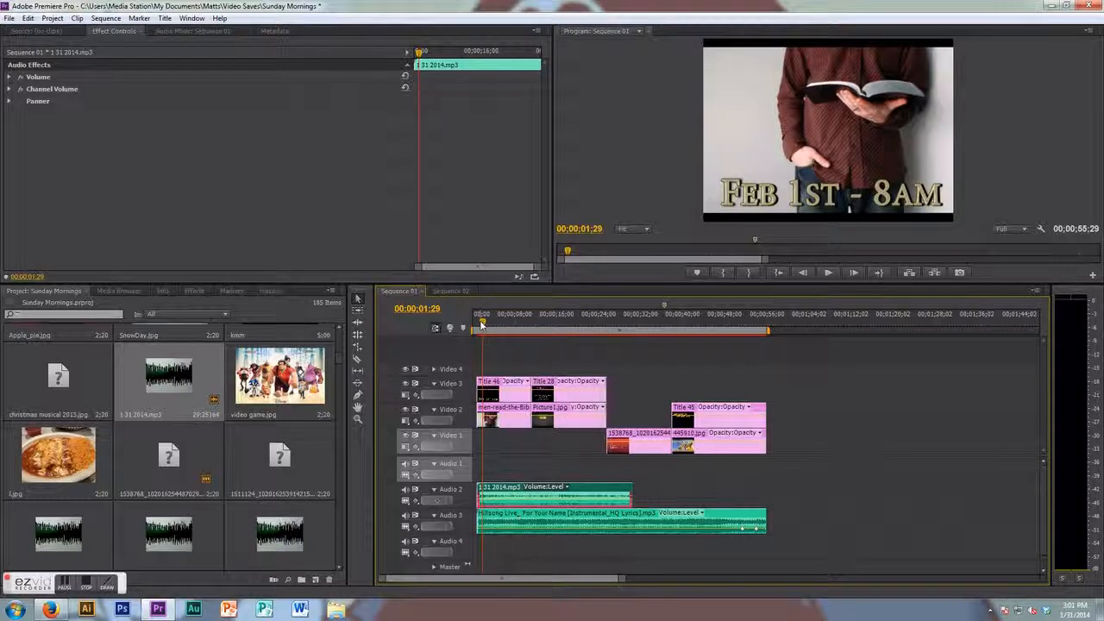
- Move the Title 46 and men-read-the-Bible clips out to the far end of the timeline
click(506, 358)
drag(505, 359, 880, 414)
- Move the Title 28 and Picture1 clips to the start of the sequence
click(541, 325)
drag(542, 324, 555, 324)
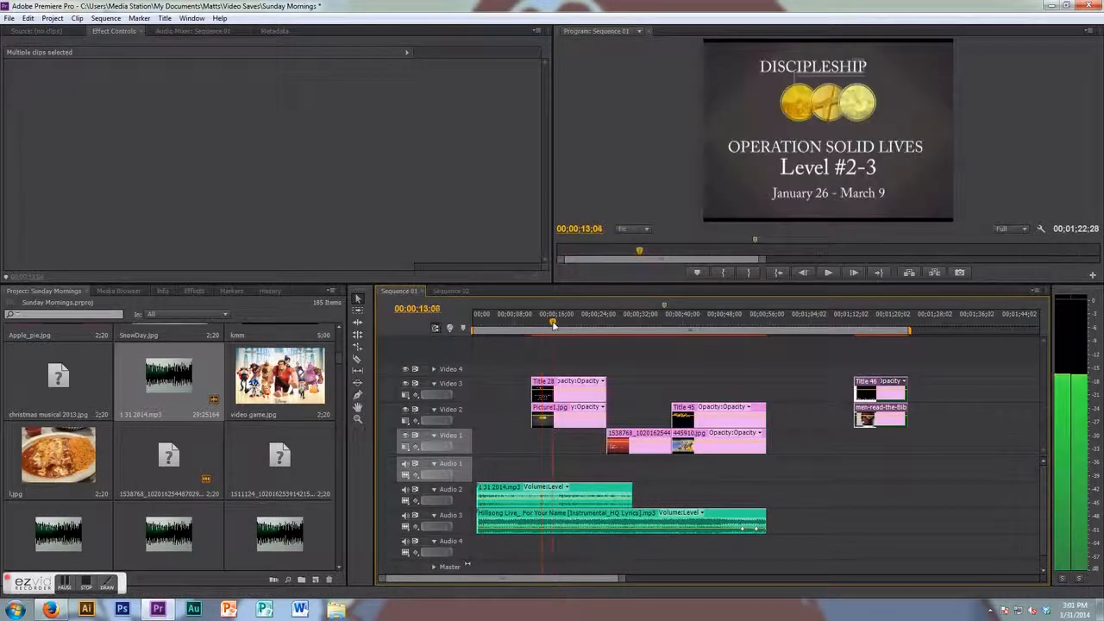
drag(542, 389, 495, 397)
- Play and scrub through the reworked opening of the sequence
key(space)
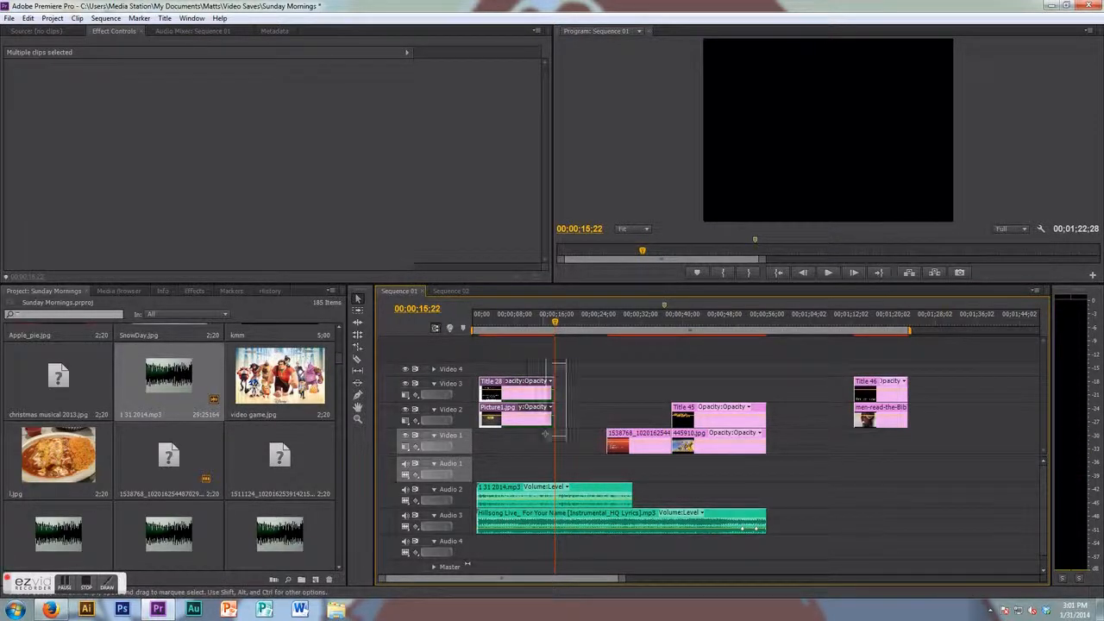
mouse_move(552, 395)
mouse_down()
mouse_move(509, 395)
mouse_move(549, 393)
mouse_up()
drag(556, 324, 580, 330)
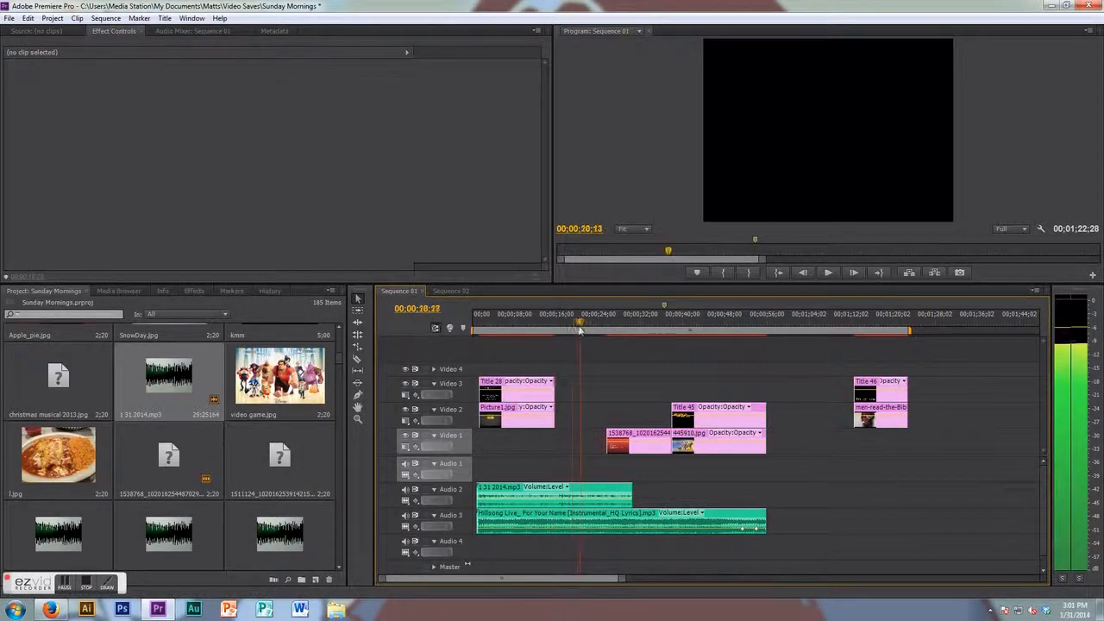
click(680, 331)
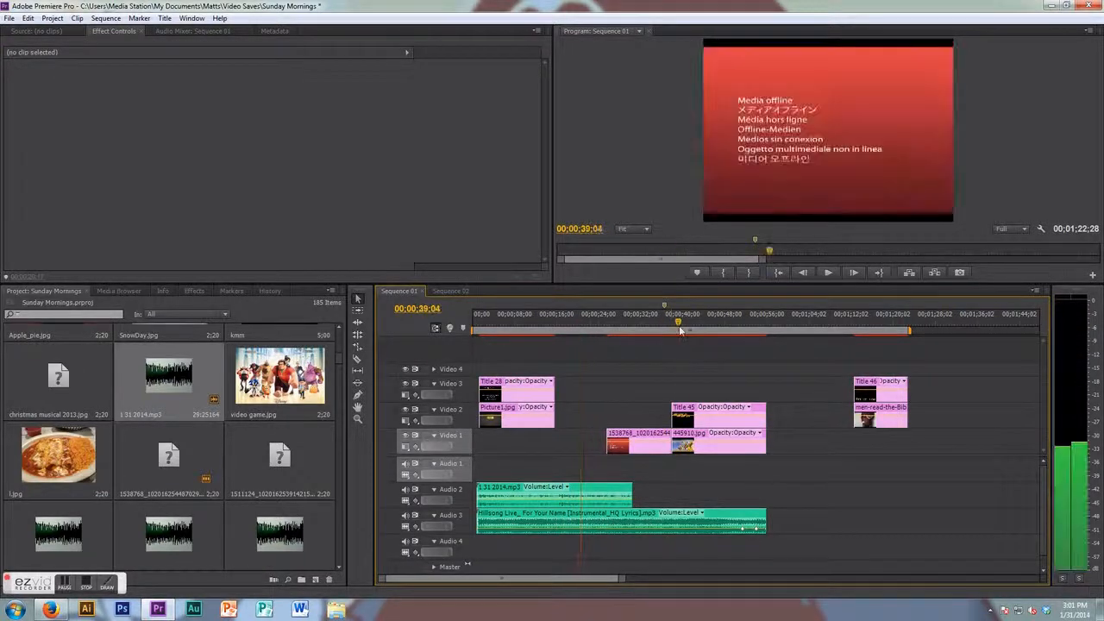
- Delete the 1538768 image clip from Video 1
click(638, 445)
drag(626, 440, 806, 441)
click(809, 325)
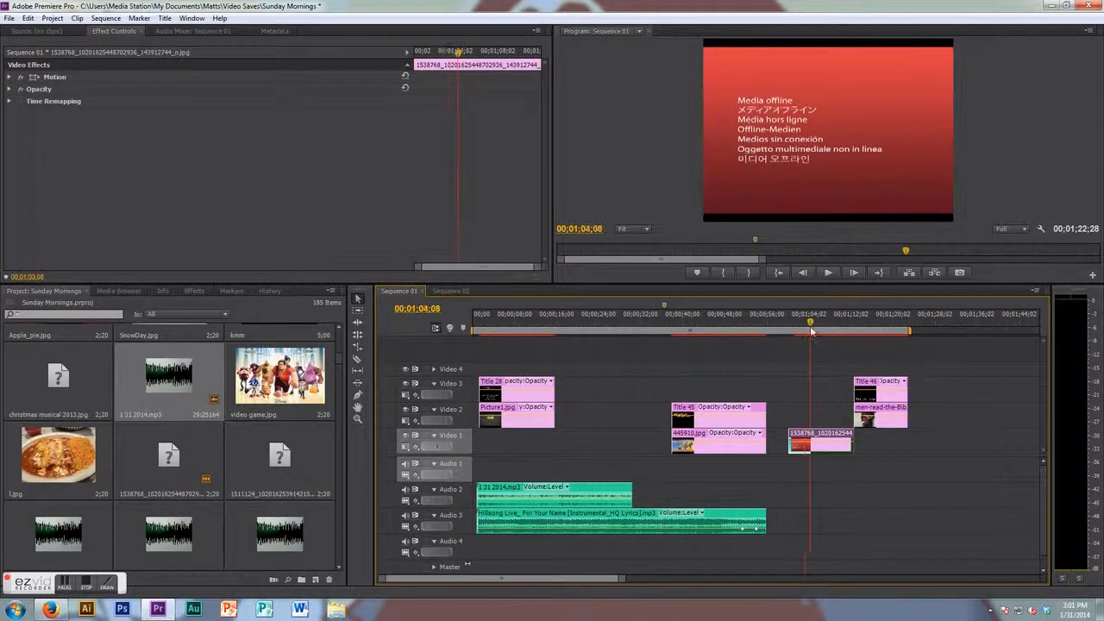
key(Delete)
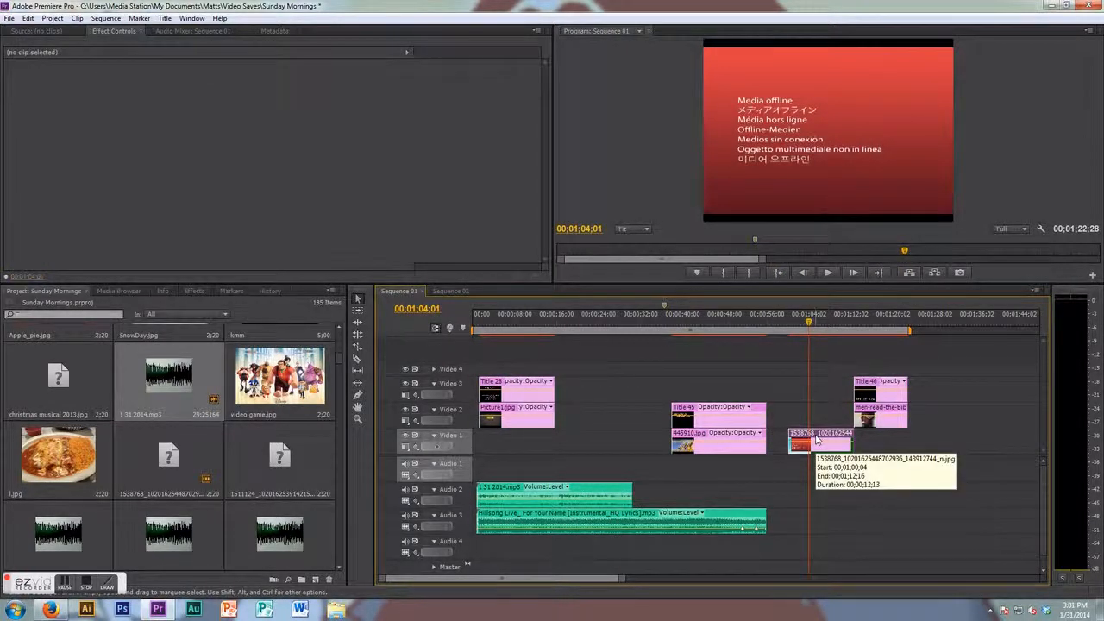
- Move the Title 45 and 445910 clips up one track so they follow Title 28 and Picture1
click(690, 325)
drag(757, 375, 704, 456)
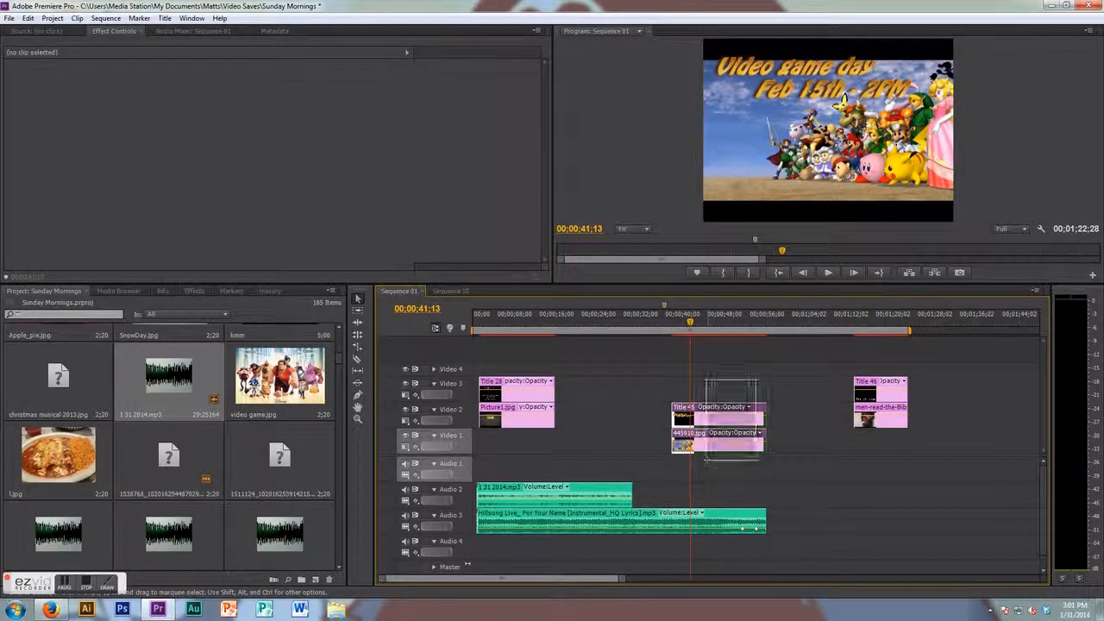
drag(690, 412, 572, 389)
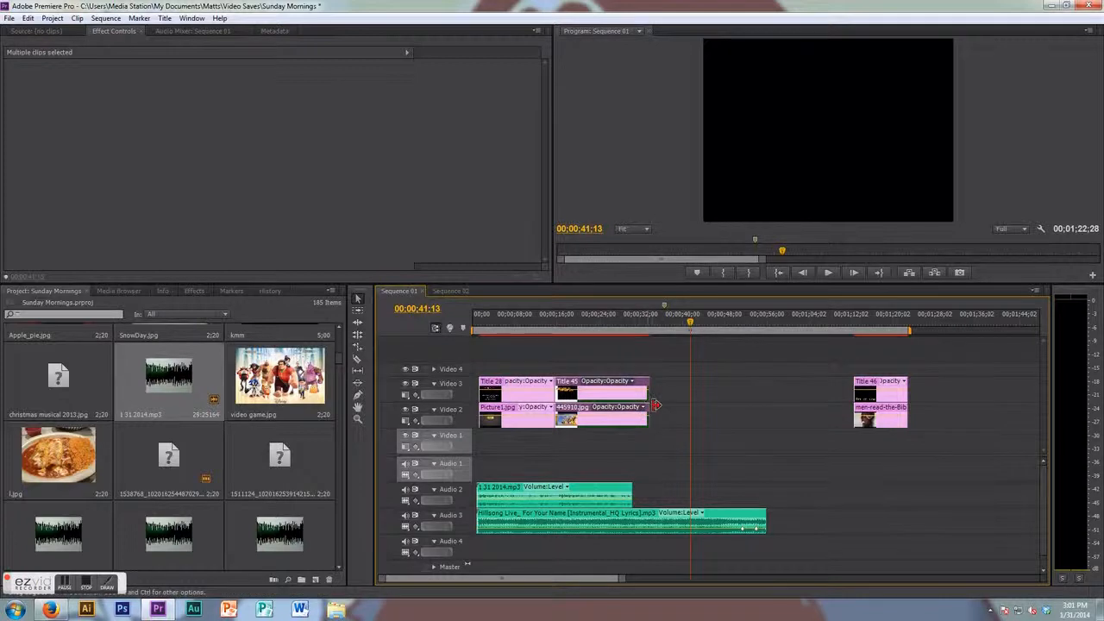
- Trim the Title 45 and 445910 clips and the Hillsong music so they end with the voice-over
drag(649, 394, 629, 393)
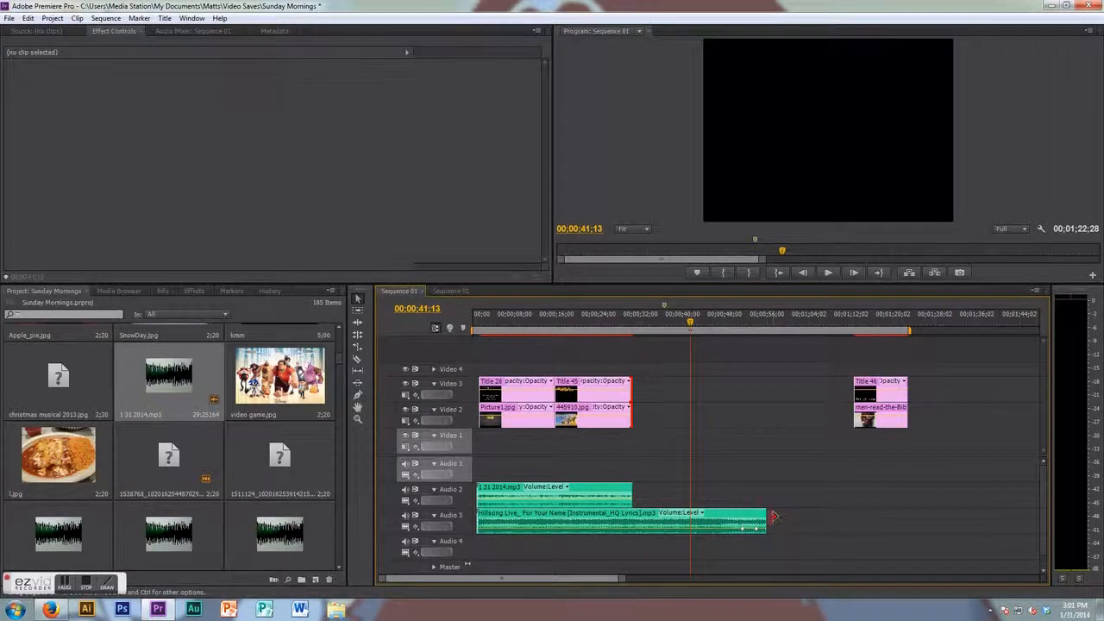
drag(774, 516, 635, 515)
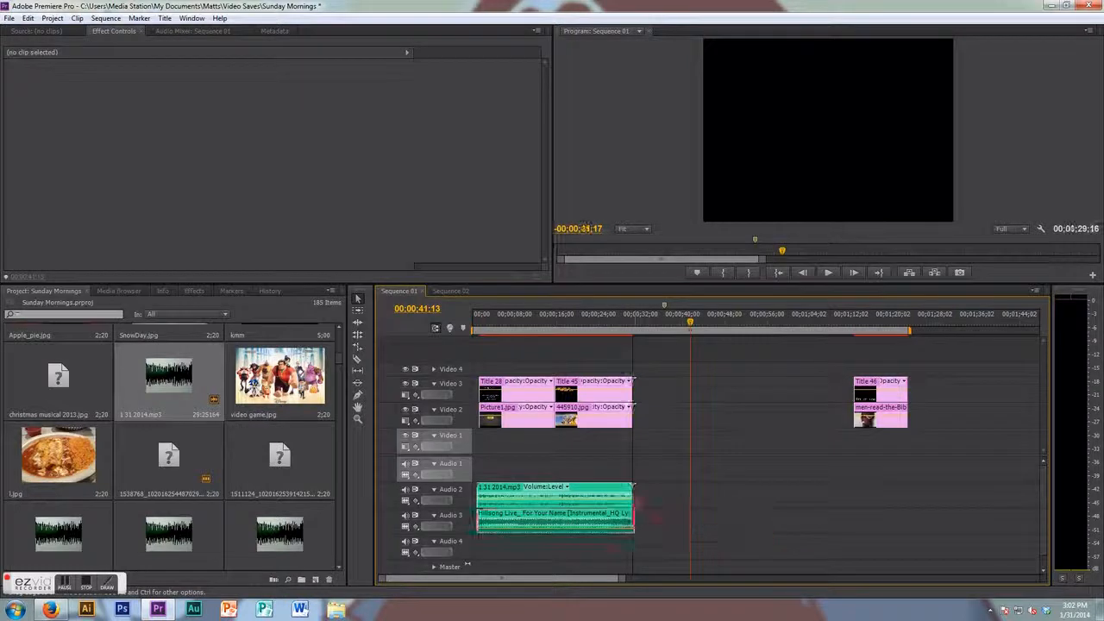
- Delete the Title 46 and men-read-the-Bible clips at the end of the timeline
drag(920, 367, 850, 441)
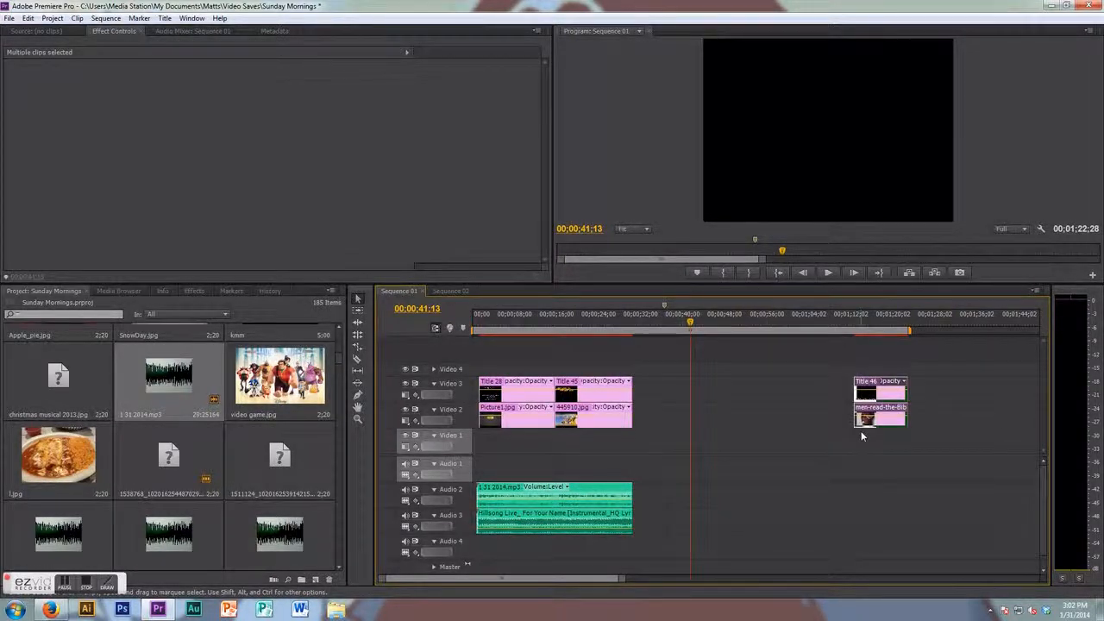
key(Delete)
mouse_move(611, 326)
mouse_down()
mouse_move(479, 331)
mouse_move(618, 331)
mouse_up()
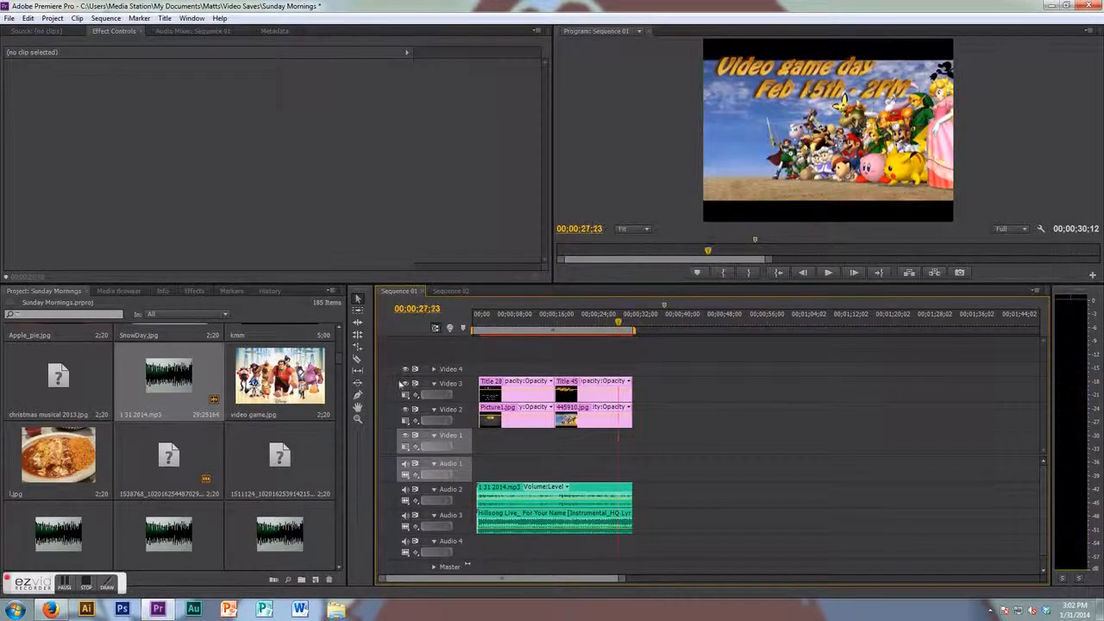
- Use the Pen tool to add fade-out keyframes at the ends of the Hillsong music and voice-over clips
click(357, 396)
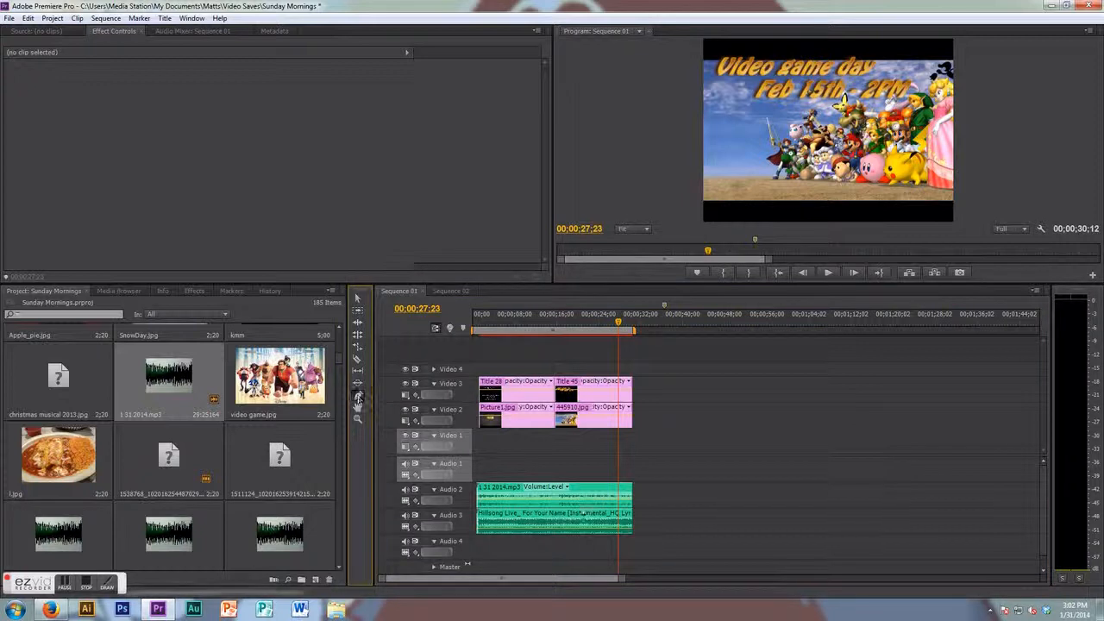
click(627, 535)
drag(631, 533, 627, 533)
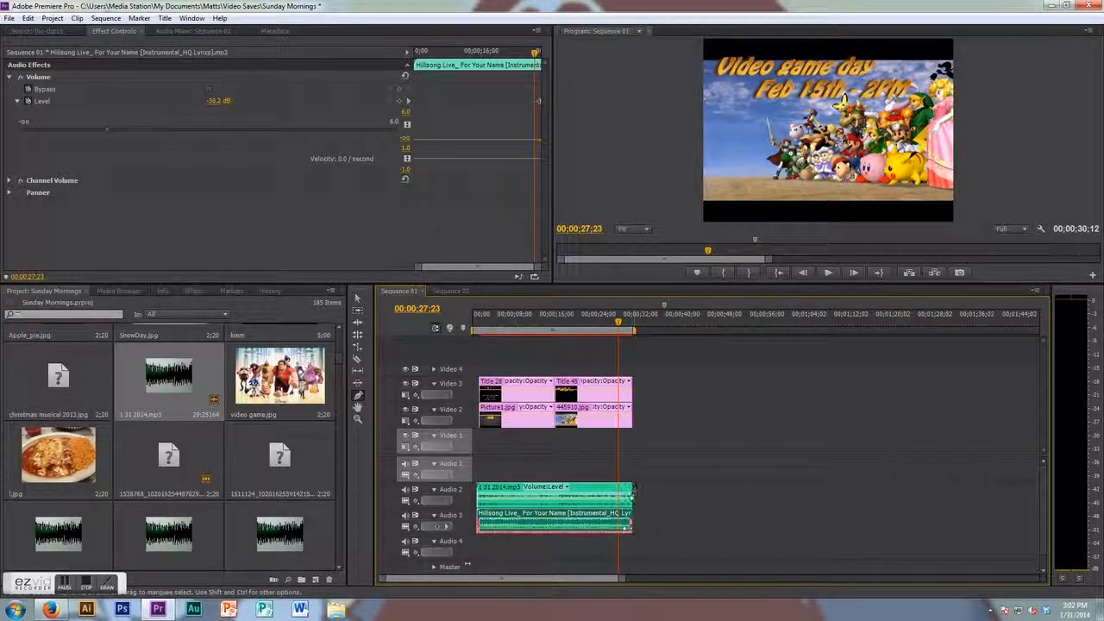
click(626, 503)
drag(626, 501, 627, 515)
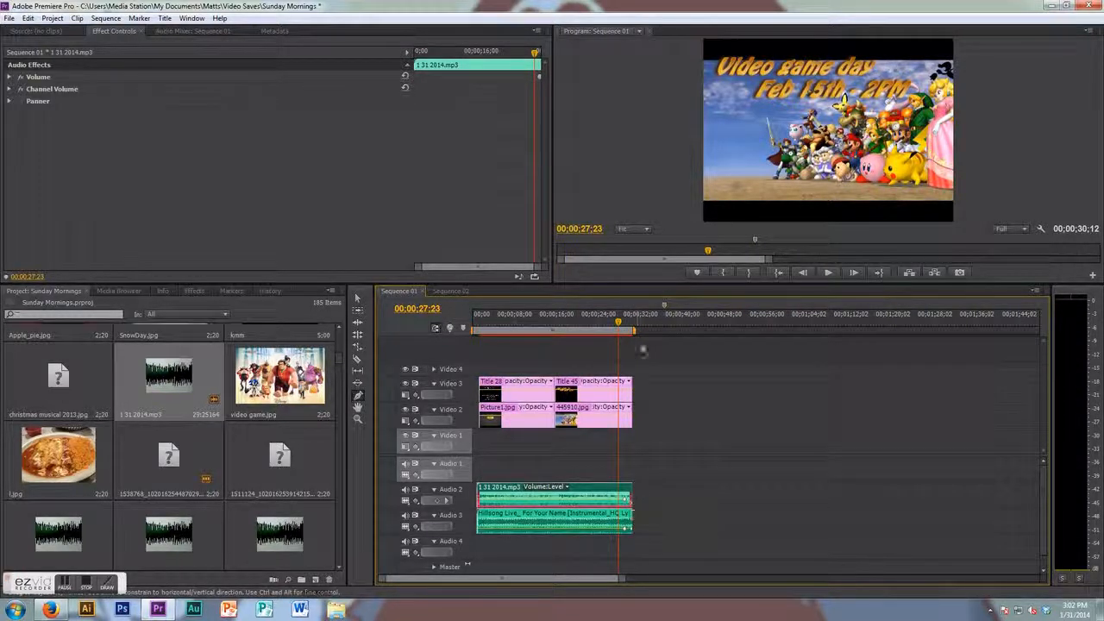
- Add Pen-tool fade keyframes at the ends of the Title 45 and 445910 clips and play the fade
click(625, 393)
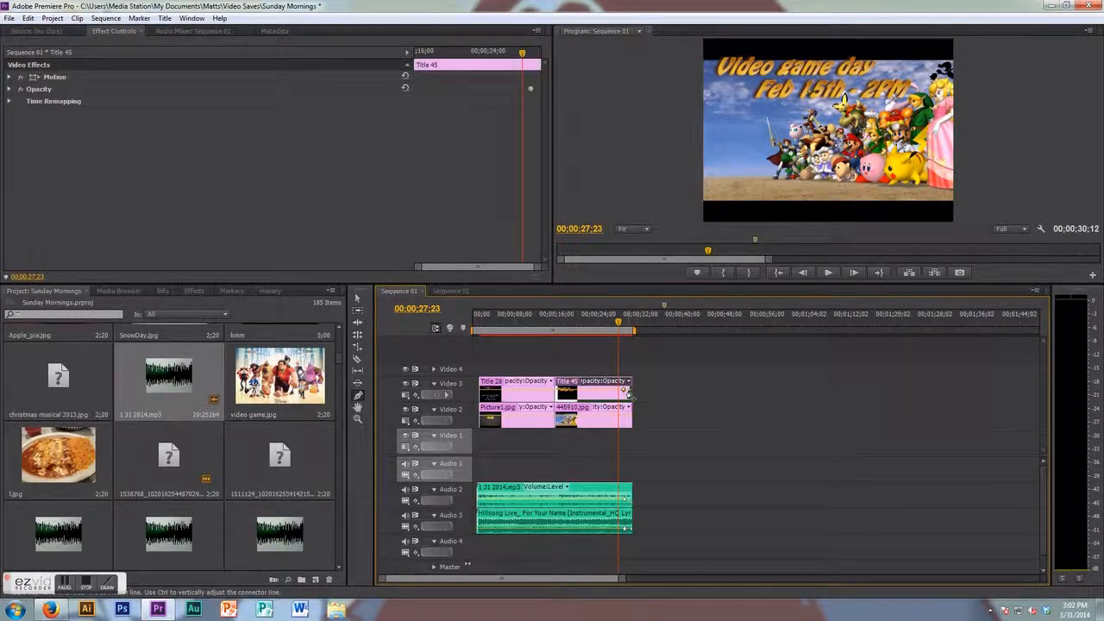
click(624, 421)
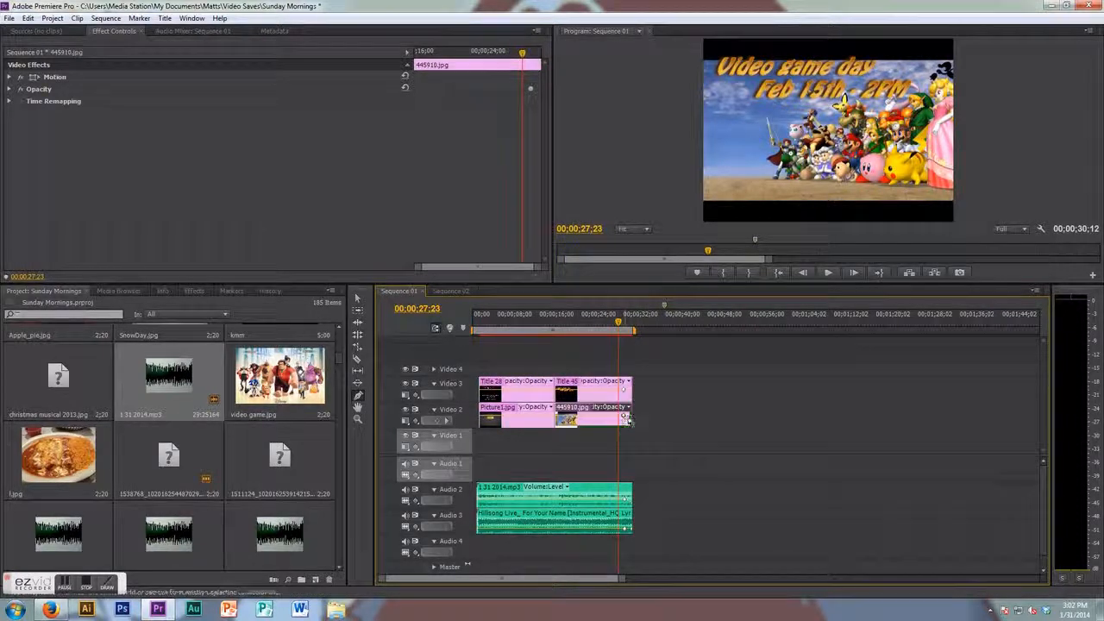
key(space)
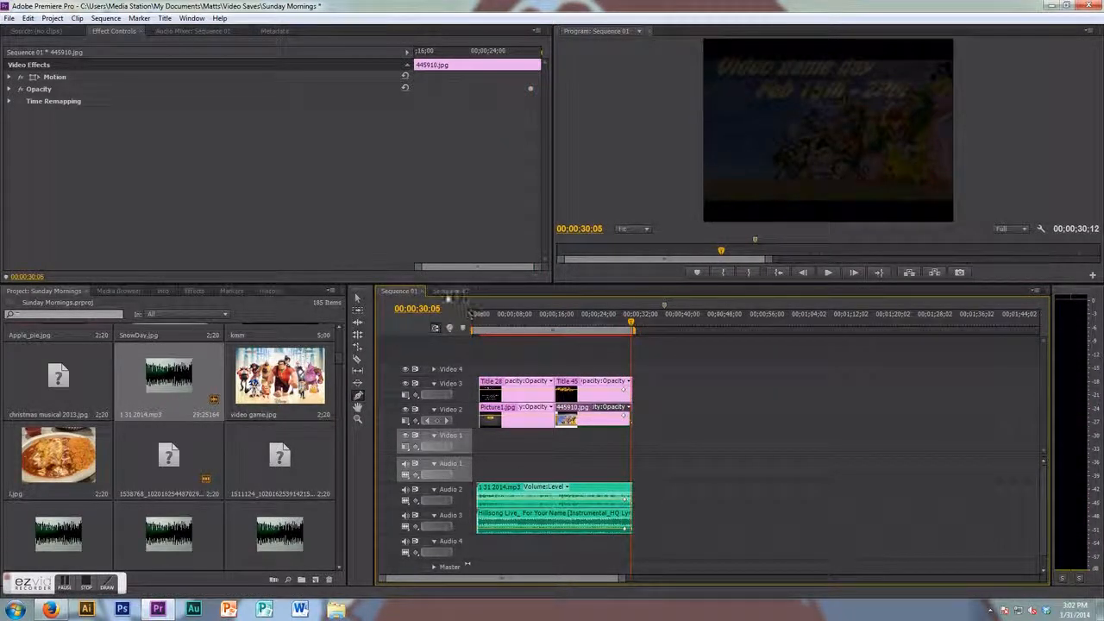
- Copy the Title 16 and Stay in God's Word clips from Sequence 02
scroll(336, 366, up, 3)
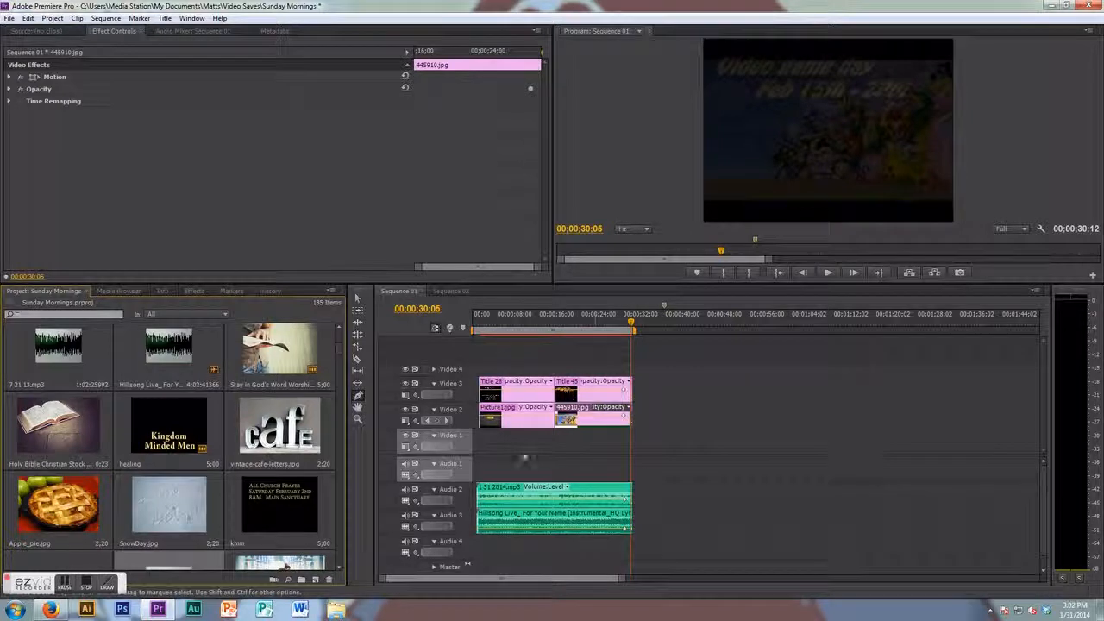
click(442, 293)
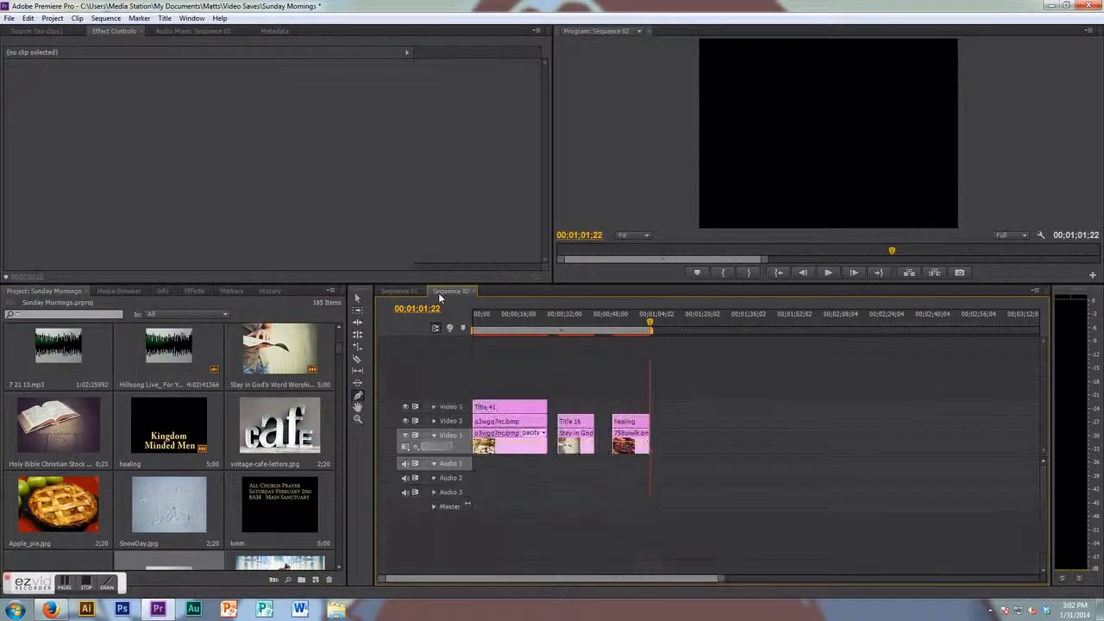
click(628, 332)
mouse_move(628, 331)
mouse_down()
mouse_move(501, 342)
mouse_move(578, 344)
mouse_up()
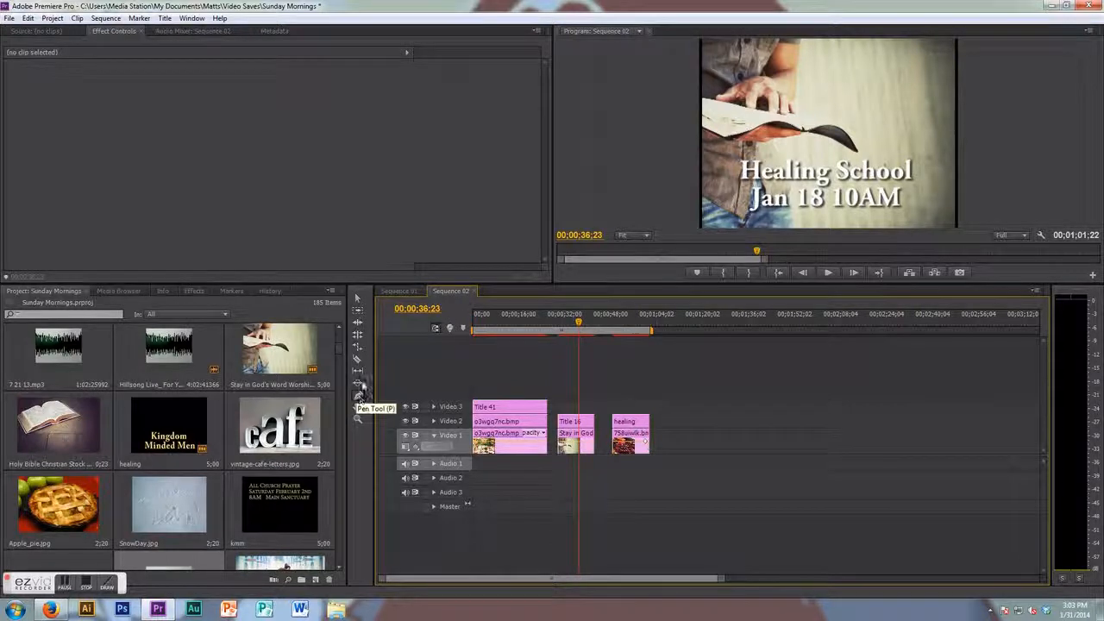
click(358, 299)
mouse_move(595, 396)
mouse_down()
mouse_move(559, 446)
mouse_move(409, 292)
mouse_move(569, 424)
mouse_up()
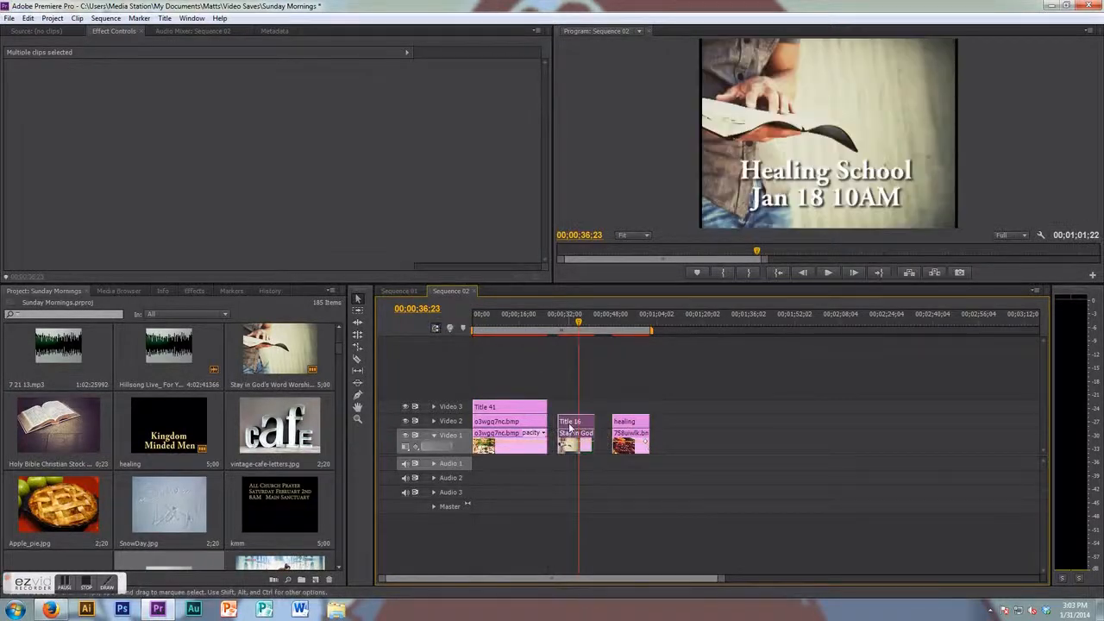
right_click(569, 424)
click(596, 71)
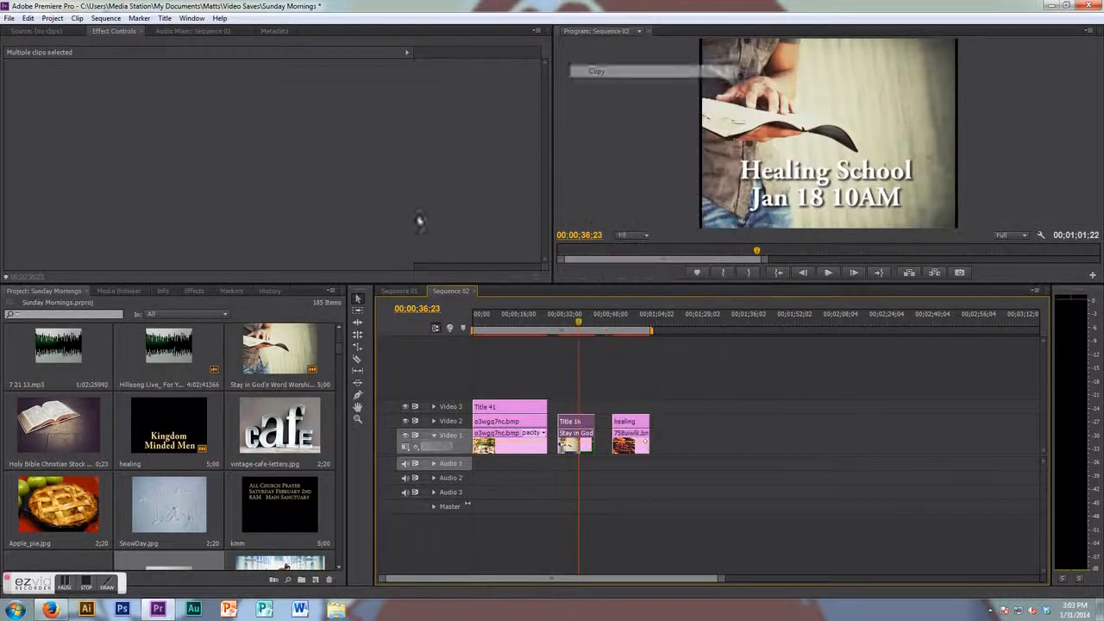
- Paste the copied clips into Sequence 01 at 00:00:41:00
click(399, 291)
click(688, 331)
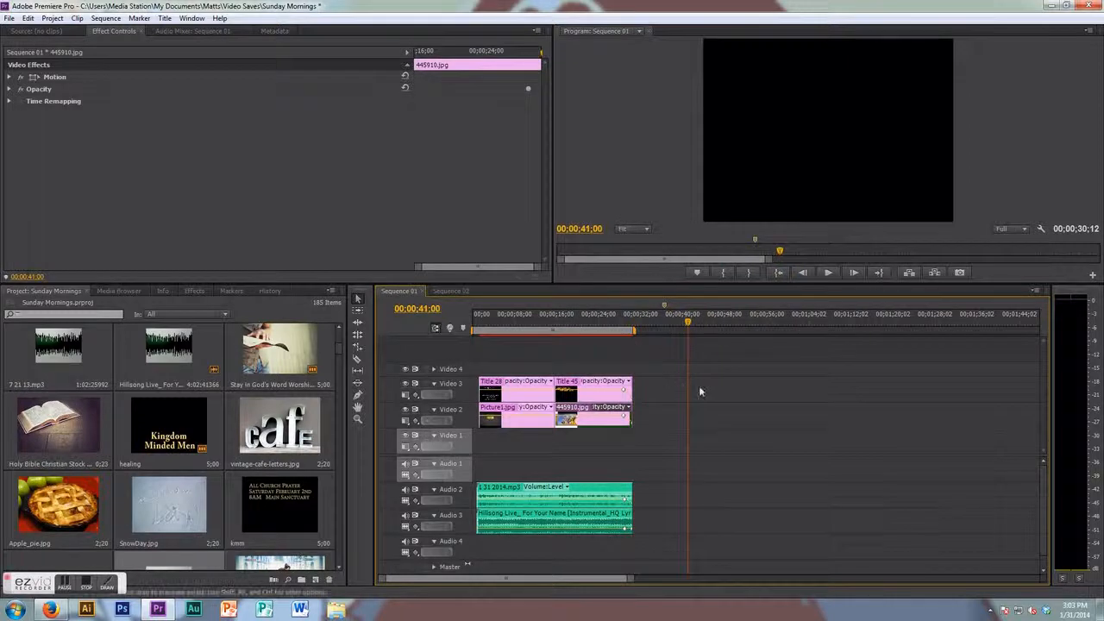
click(28, 18)
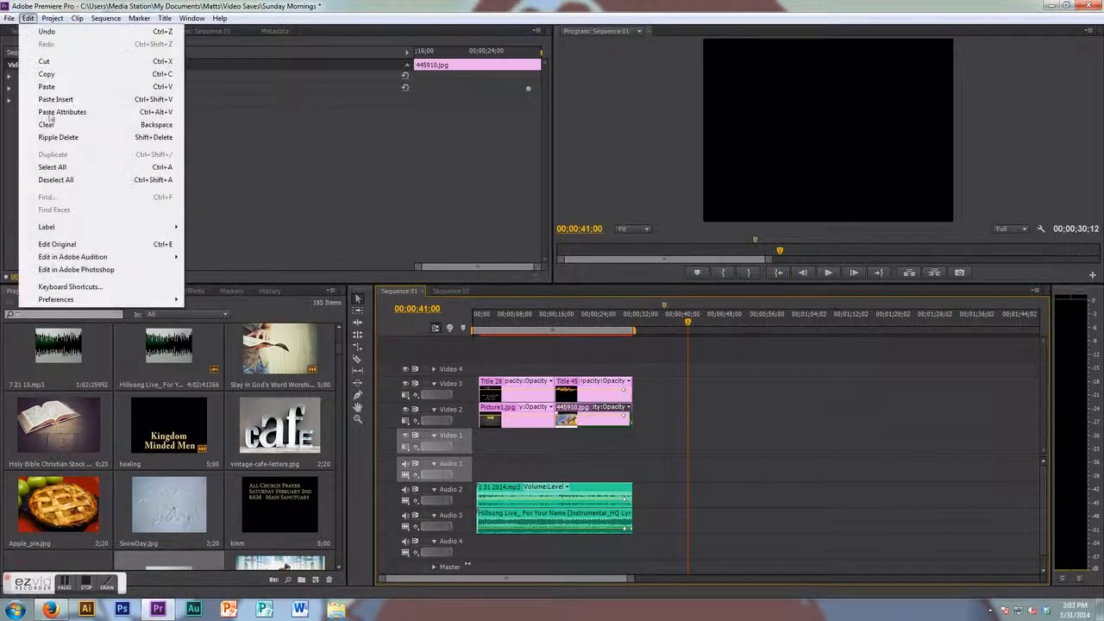
click(58, 88)
- Try to move the pasted clips left, then undo the move
drag(727, 367, 691, 465)
drag(713, 416, 649, 414)
key(ctrl+z)
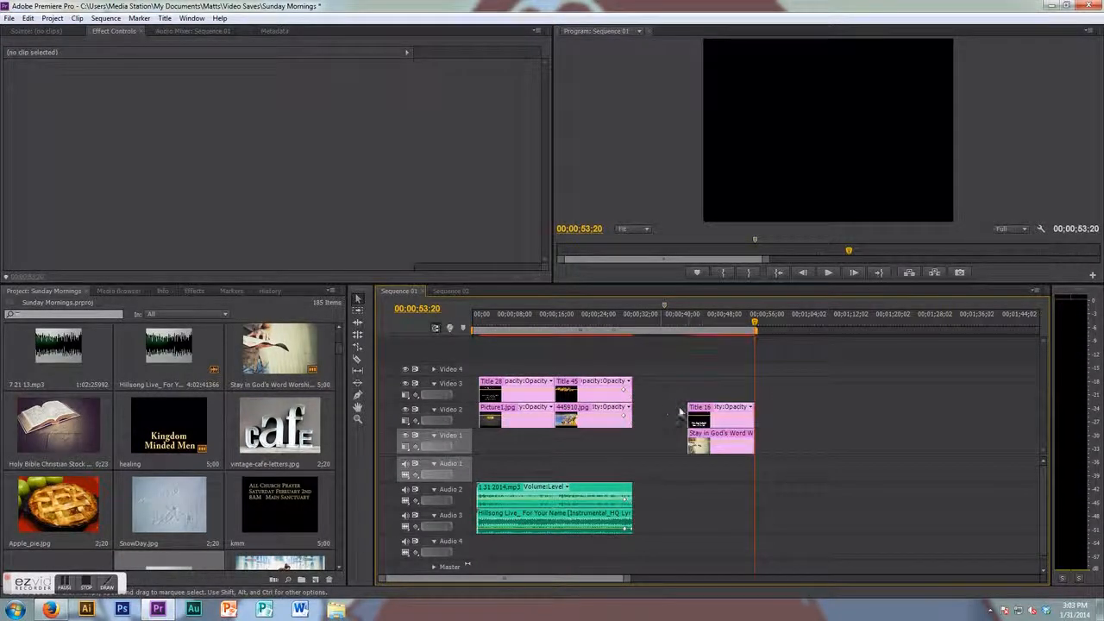
- Move the pasted Title 16 and Stay in God's Word clips to follow the 445910 clip and play the result
drag(712, 375, 642, 419)
click(621, 321)
key(space)
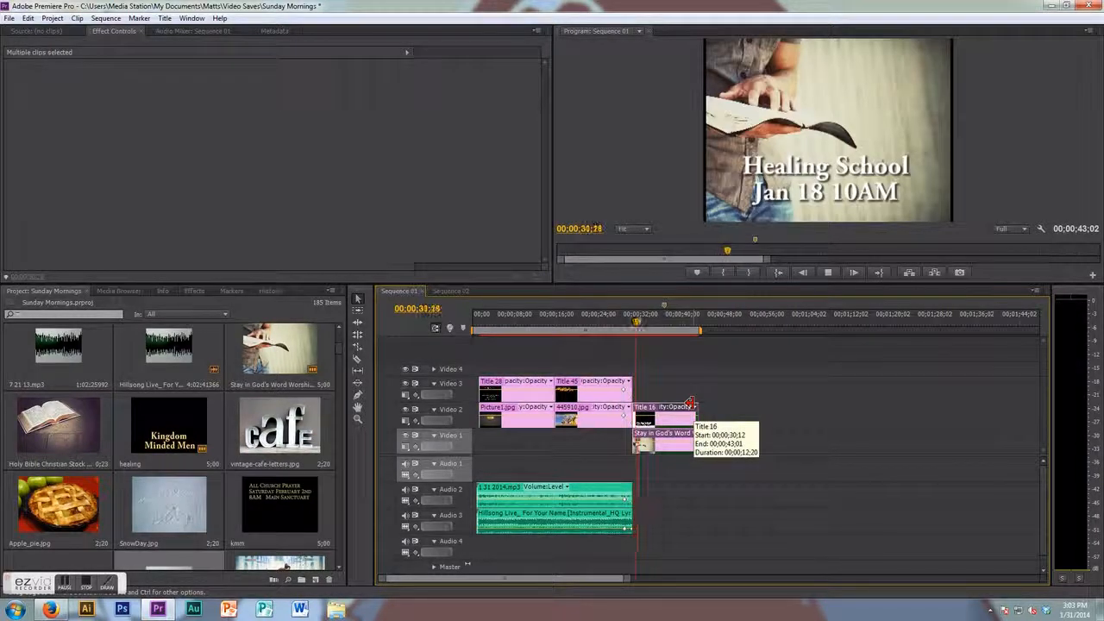
key(space)
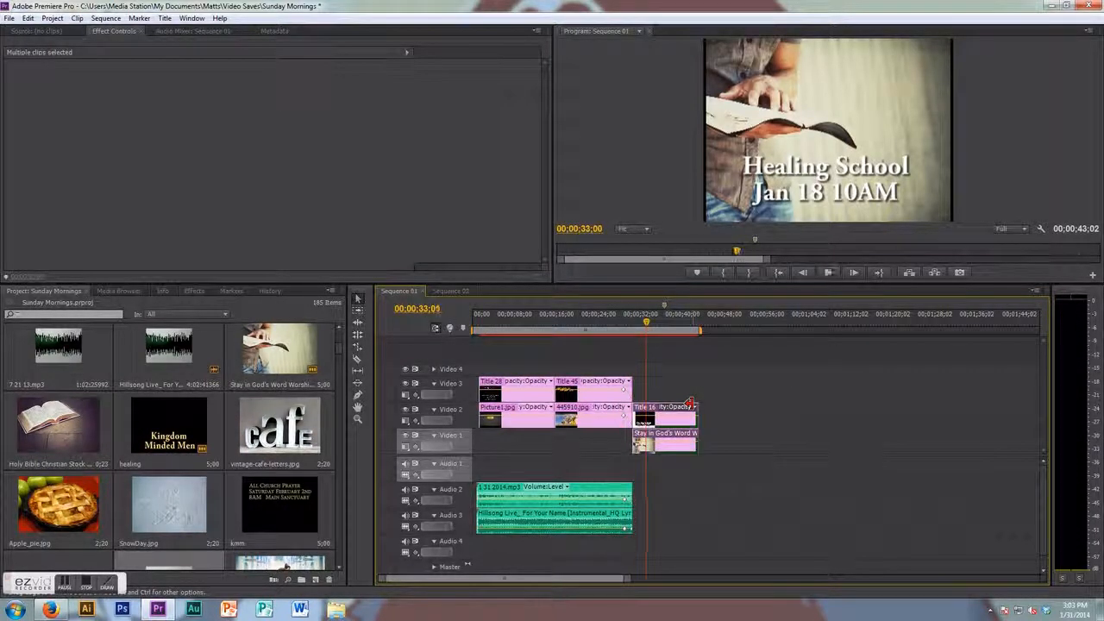
- Undo the last two edits to remove the pasted Title 16 and Stay in God's Word clips from Sequence 01
key(ctrl+z)
key(ctrl+z)
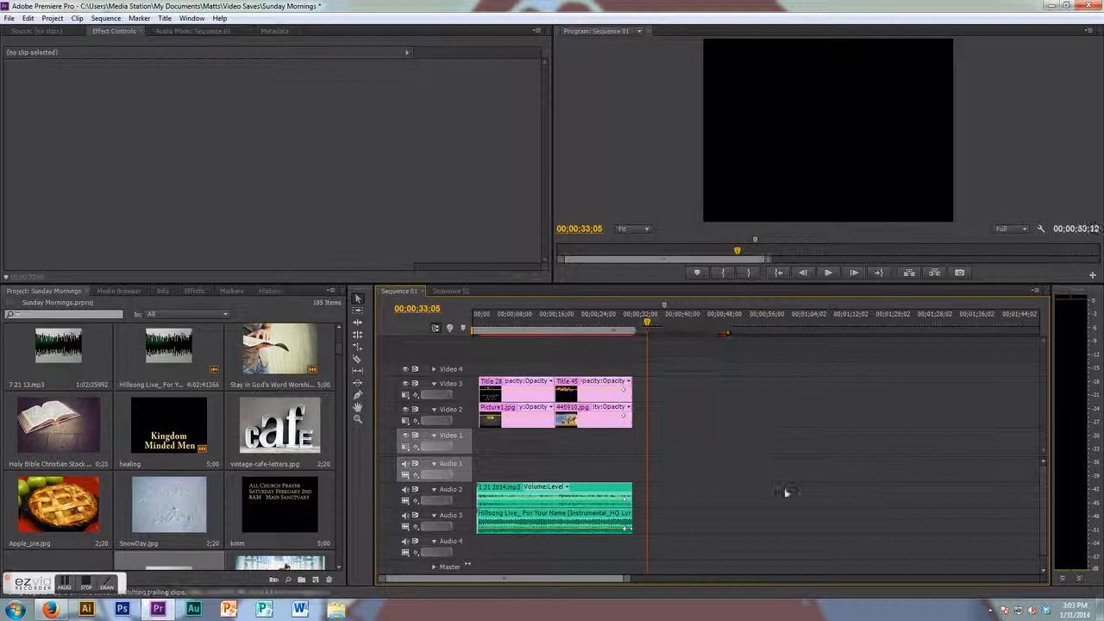
drag(646, 323, 612, 334)
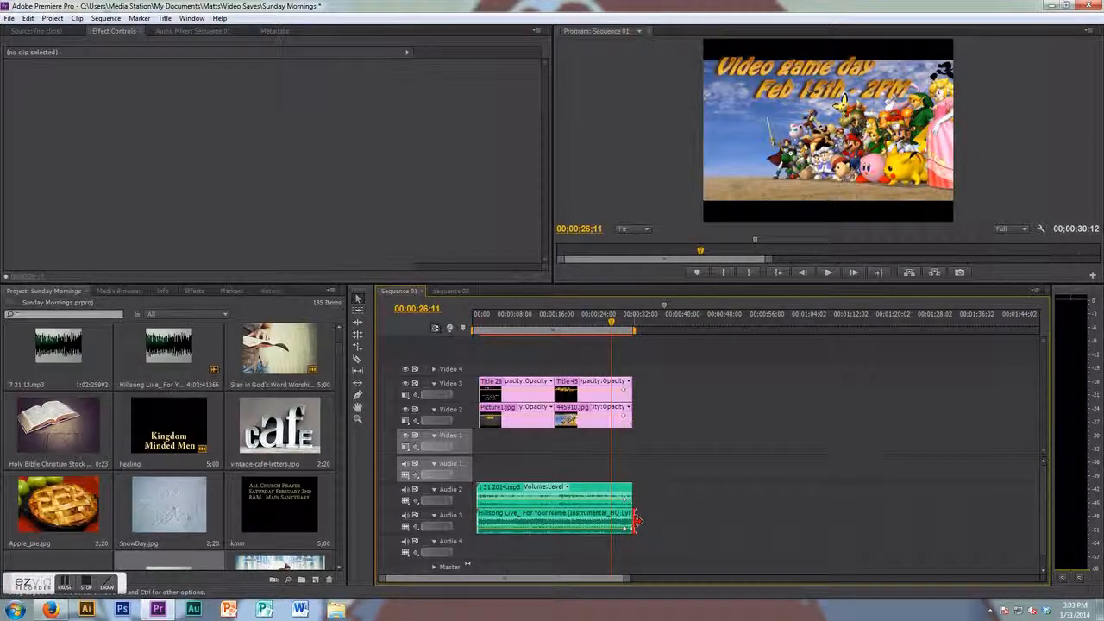
- Lengthen the Hillsong music clip on Audio 3 and shift its volume keyframe toward the end of the video clips
drag(638, 520, 930, 521)
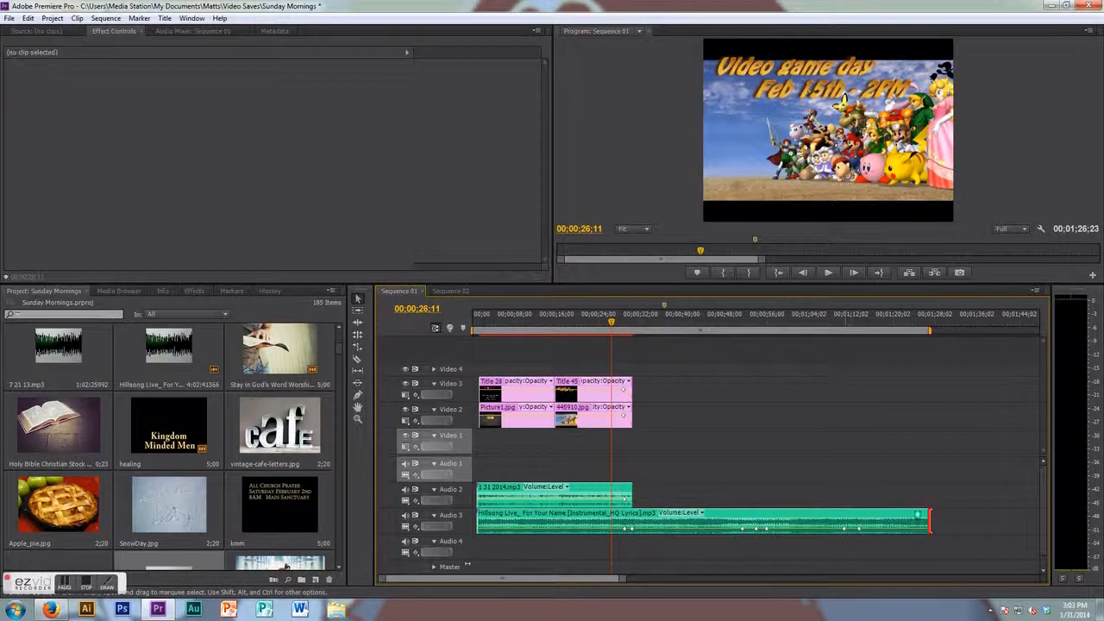
click(861, 529)
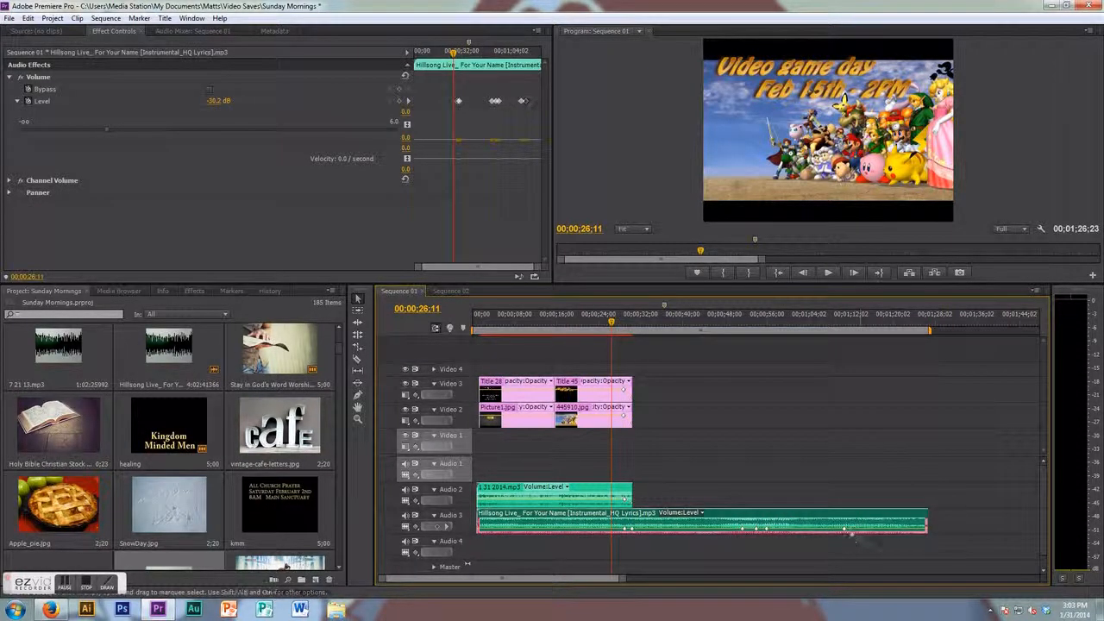
drag(844, 529, 630, 530)
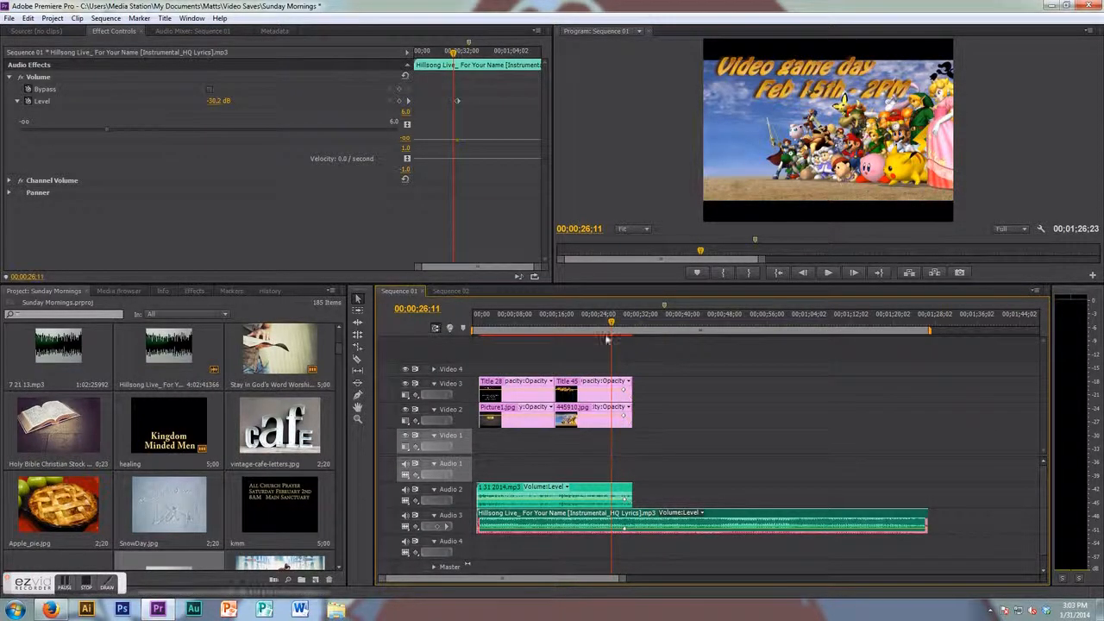
drag(613, 323, 855, 327)
- Add a volume keyframe at the music clip's end with the Pen tool and pull it down to fade out
click(358, 395)
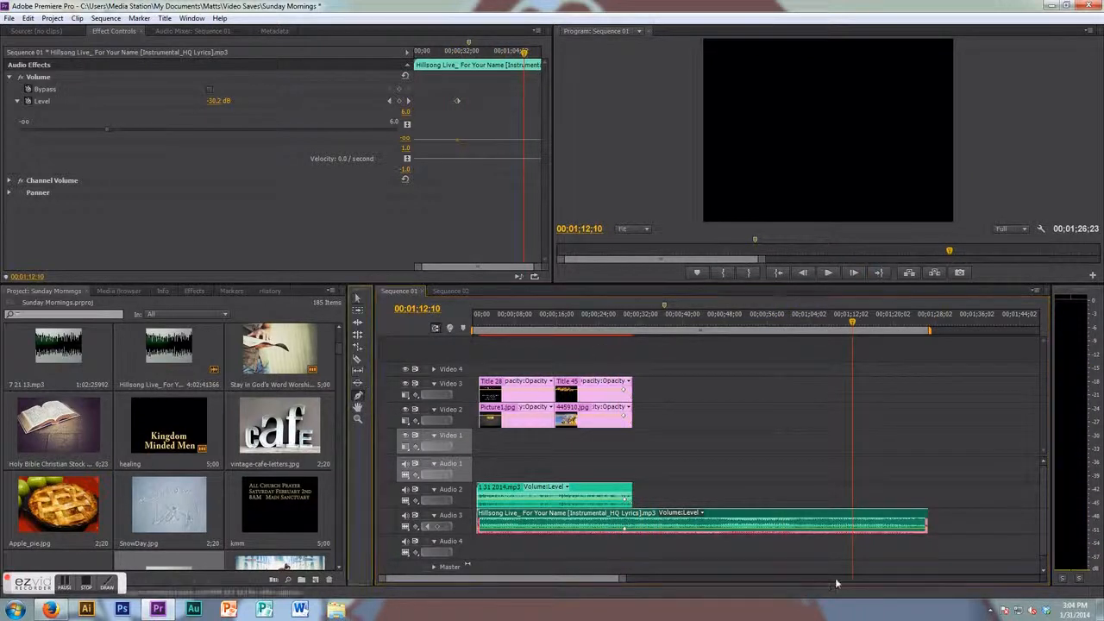
click(919, 532)
drag(926, 532, 932, 570)
- Trim the music clip's end back so it lines up with the end of the video clips
click(915, 331)
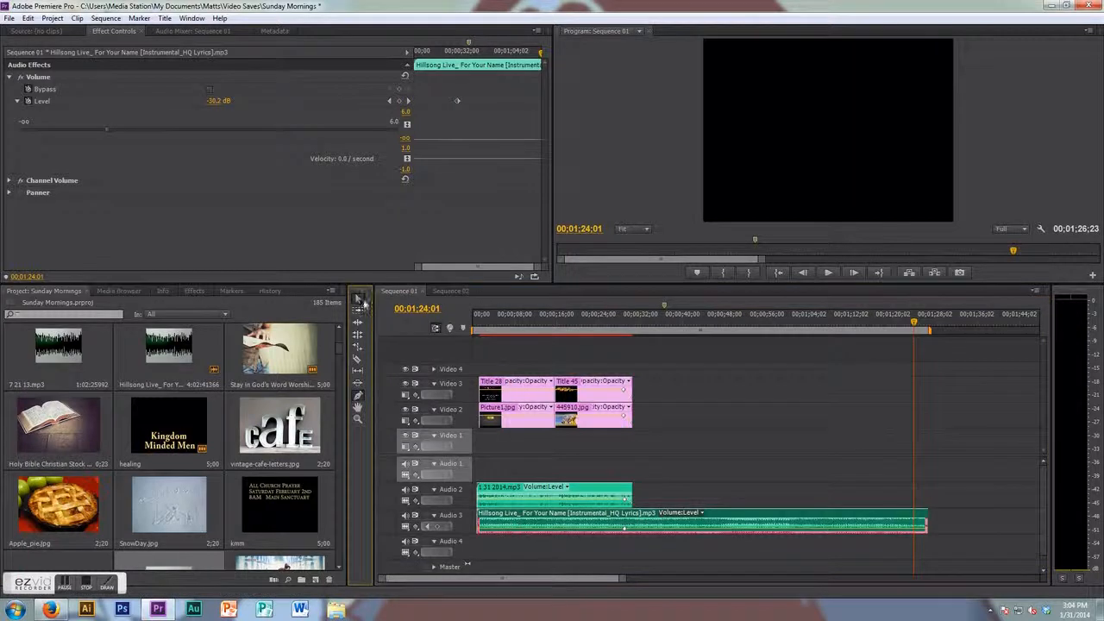
drag(916, 524, 632, 522)
- Save the project
key(ctrl+s)
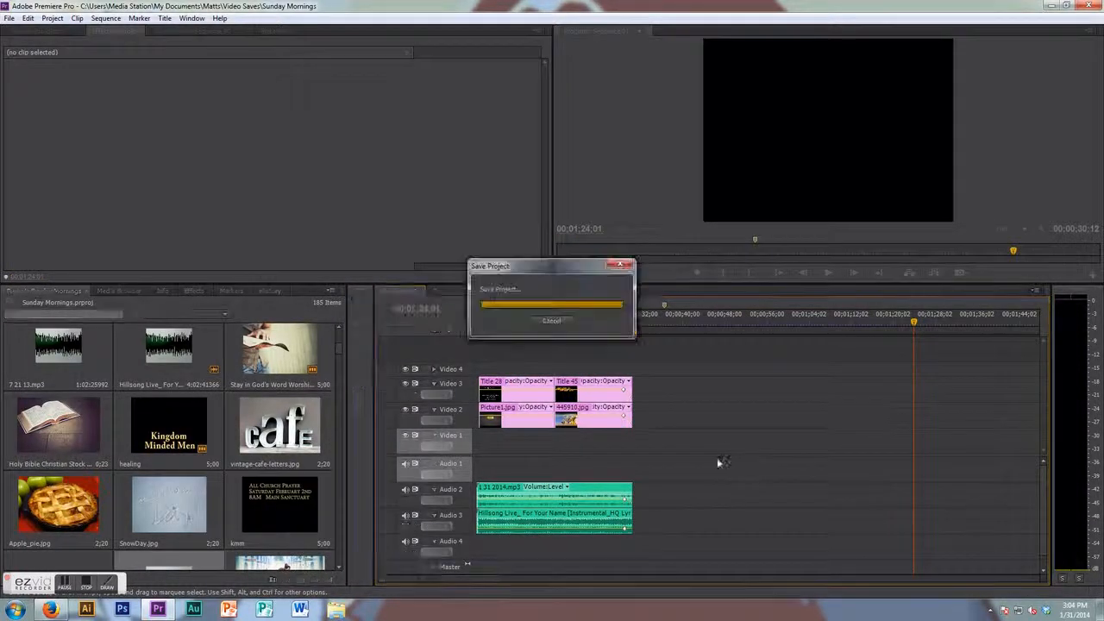
click(8, 18)
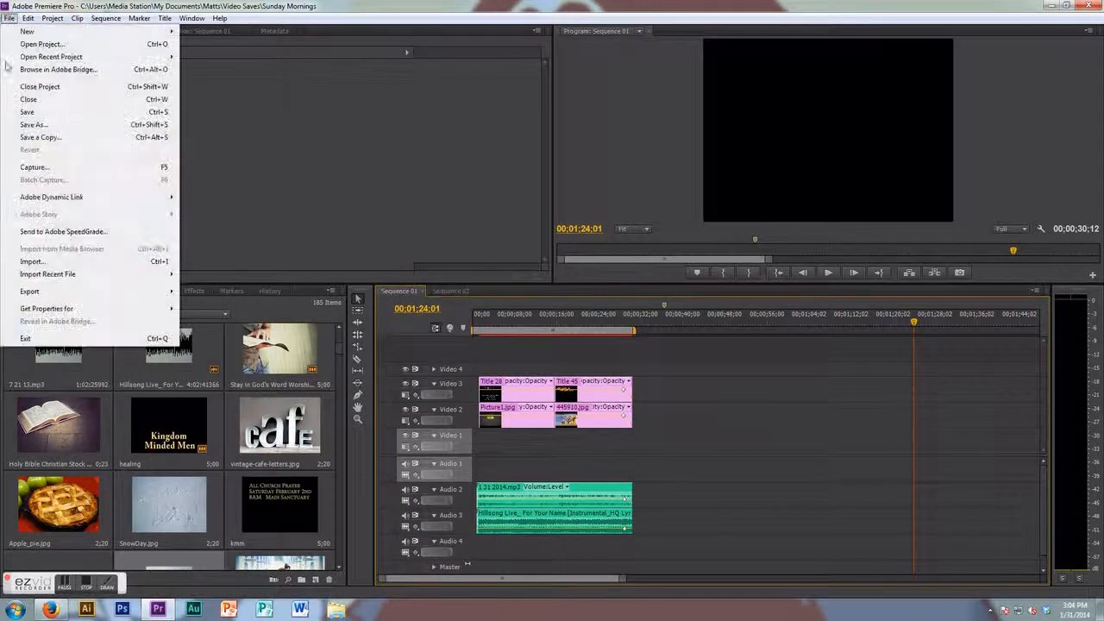
click(48, 114)
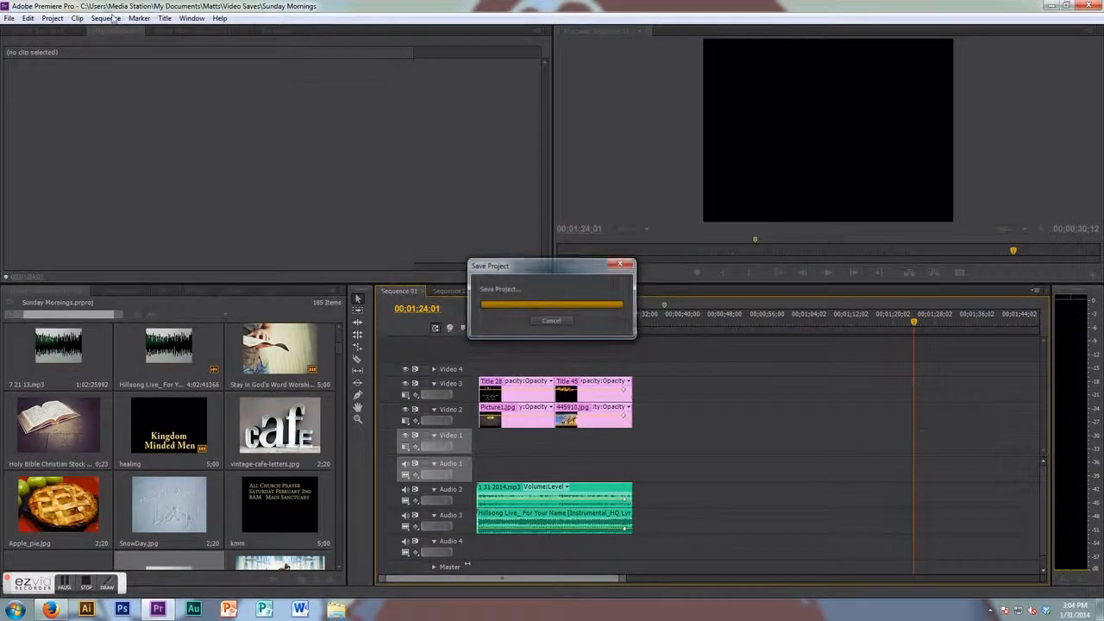
- Export Sequence 01 as an AVI file named 1 31 14 to the Desktop
click(9, 18)
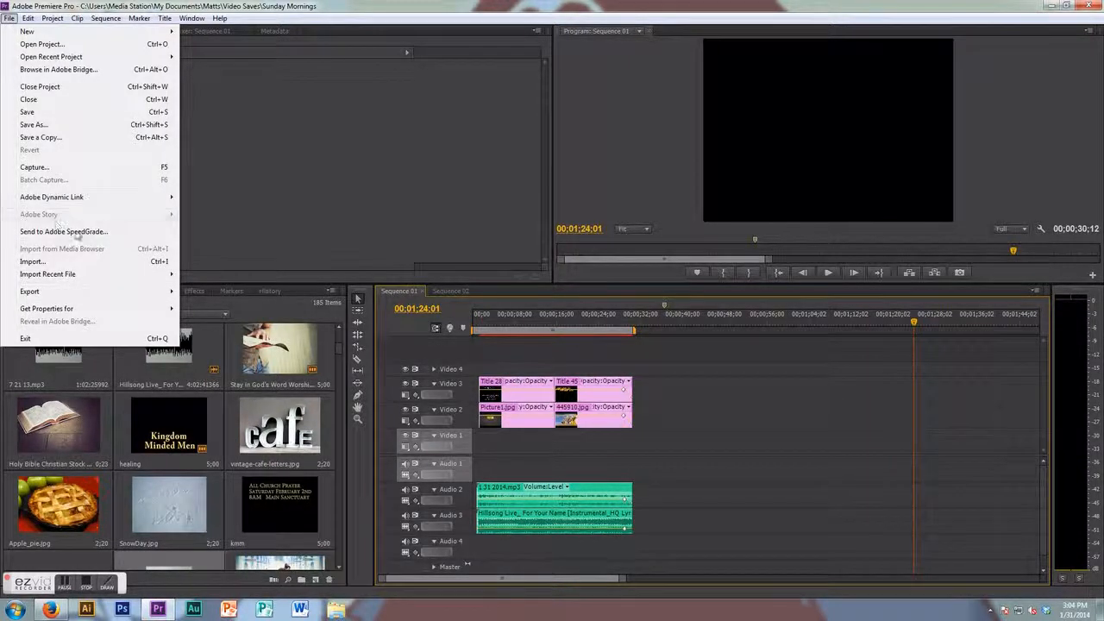
mouse_move(85, 296)
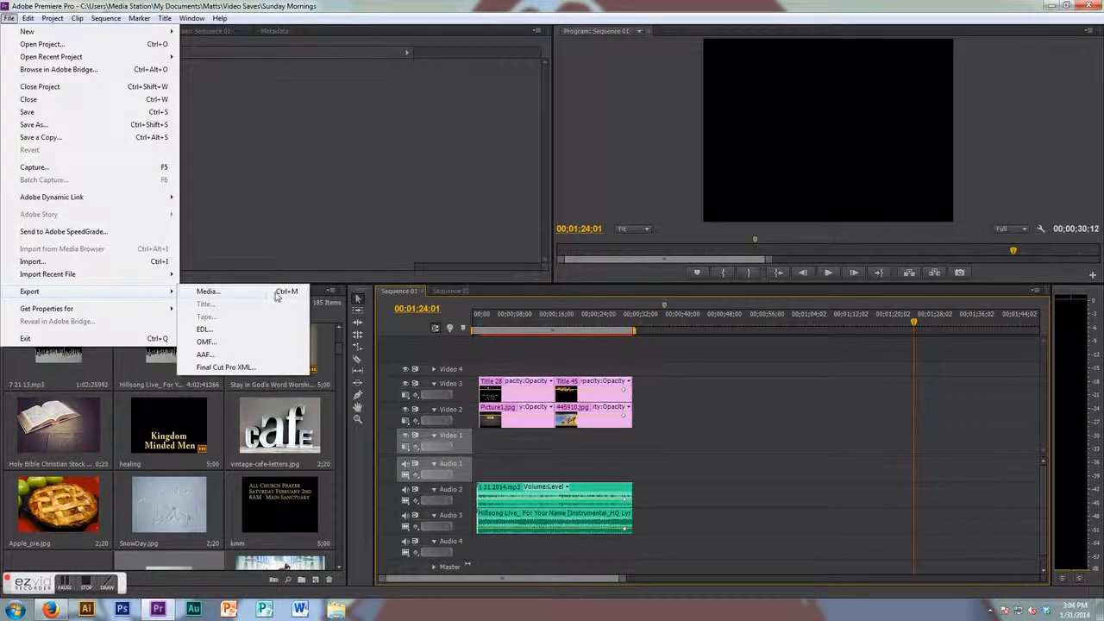
click(212, 291)
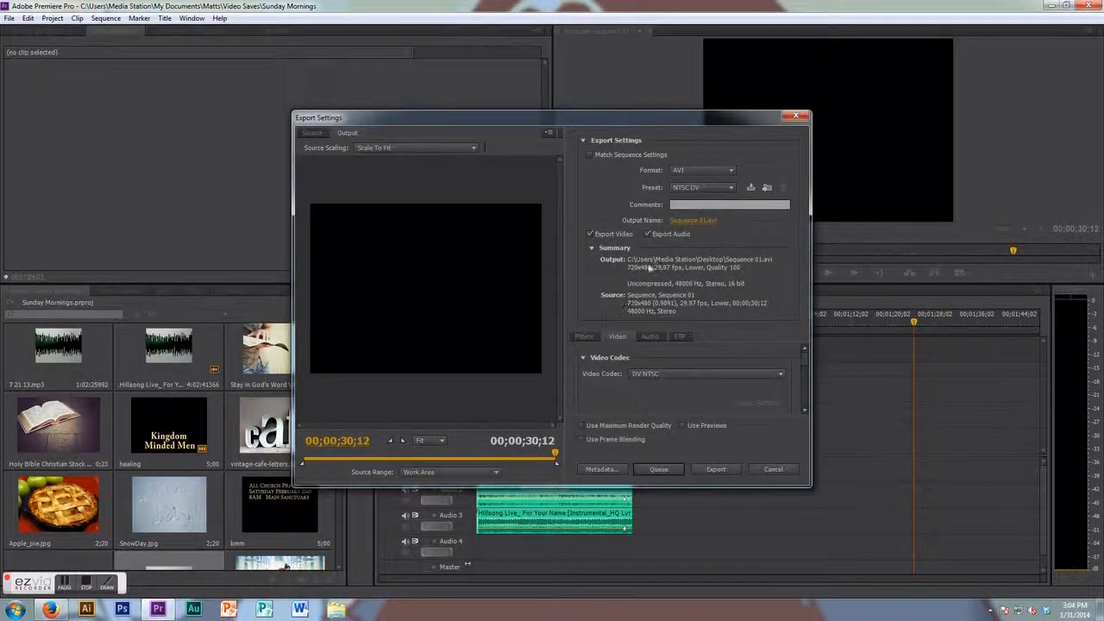
click(693, 222)
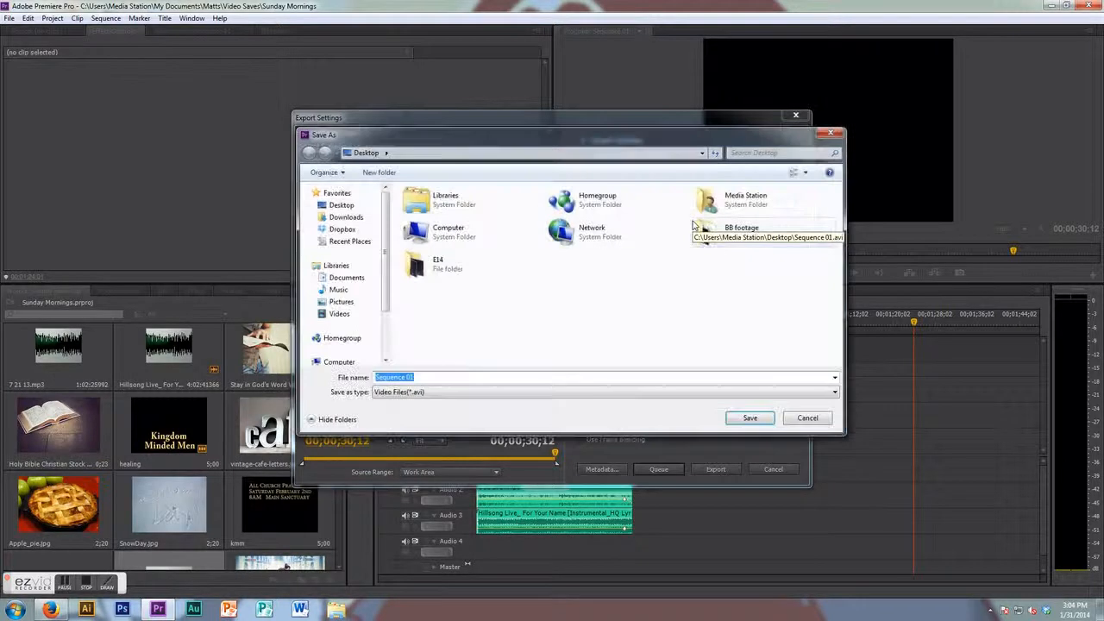
click(833, 135)
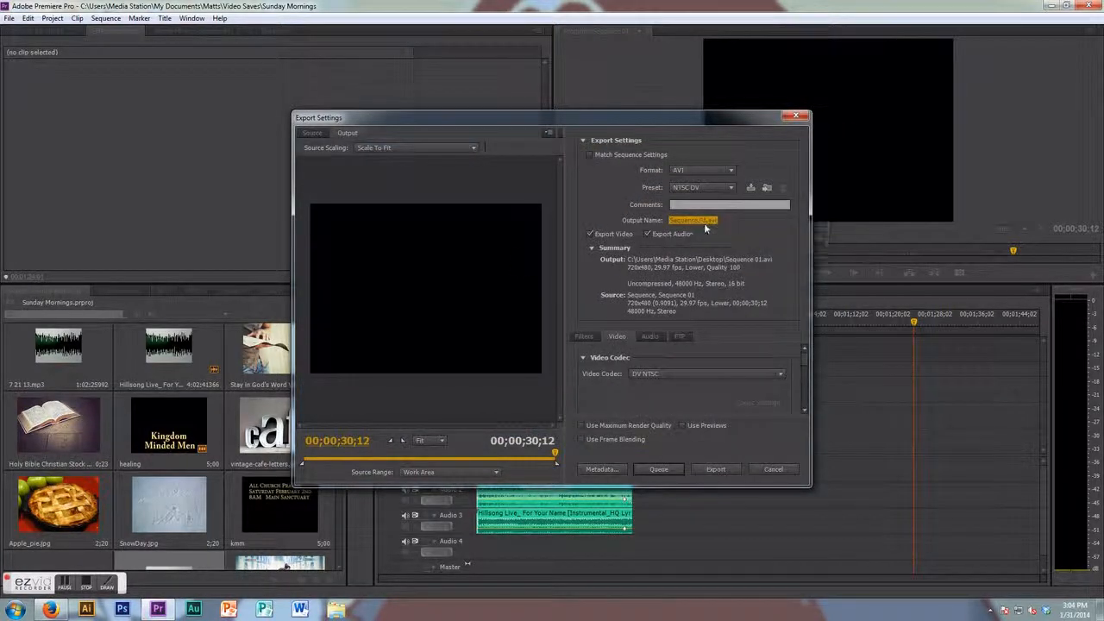
click(703, 222)
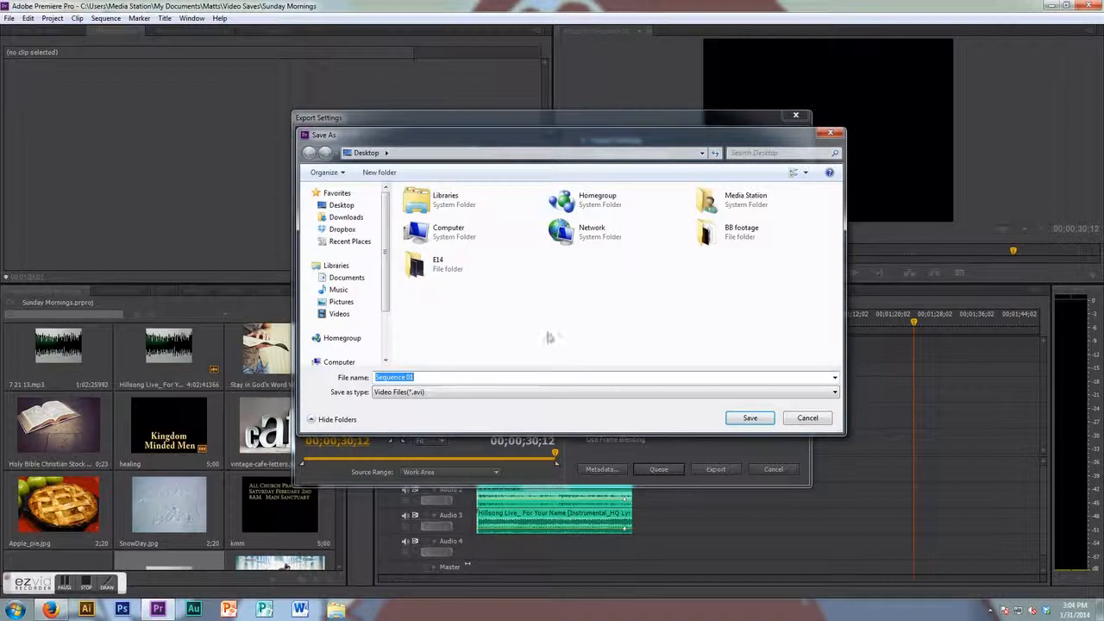
text(1 31 14)
key(Return)
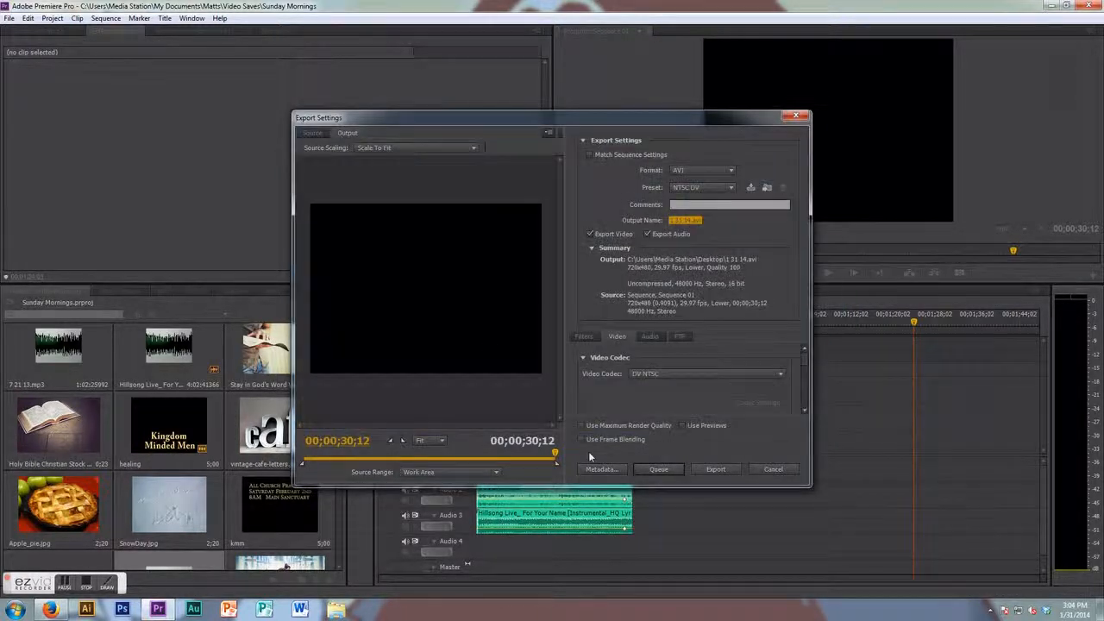
click(730, 474)
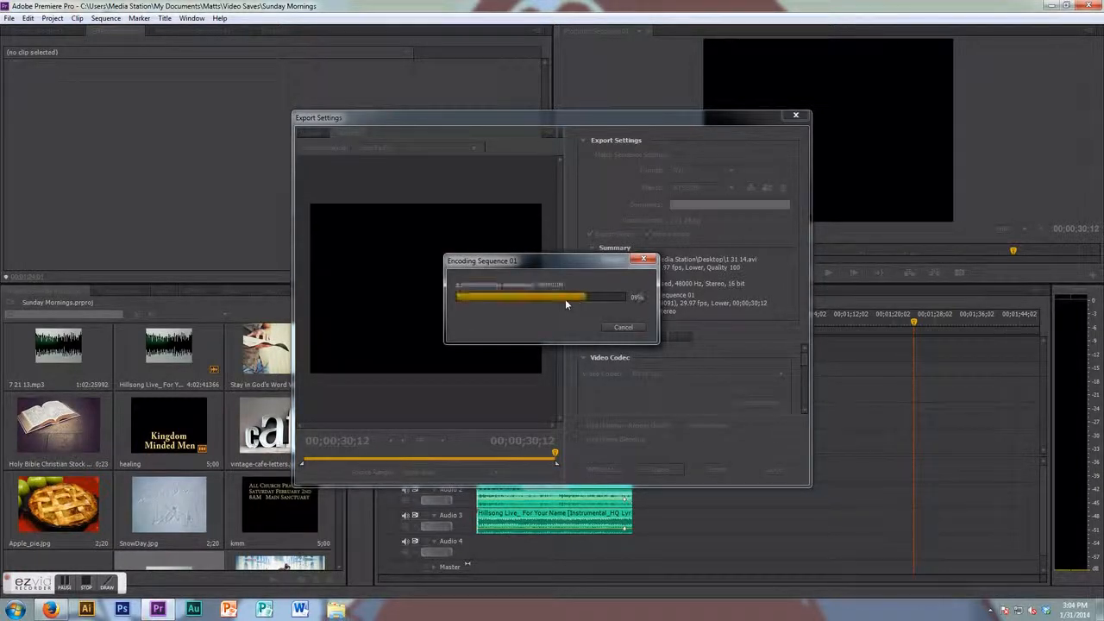
- Close Premiere Pro and play the exported 1 31 14 video, skipping through its sections
click(1096, 6)
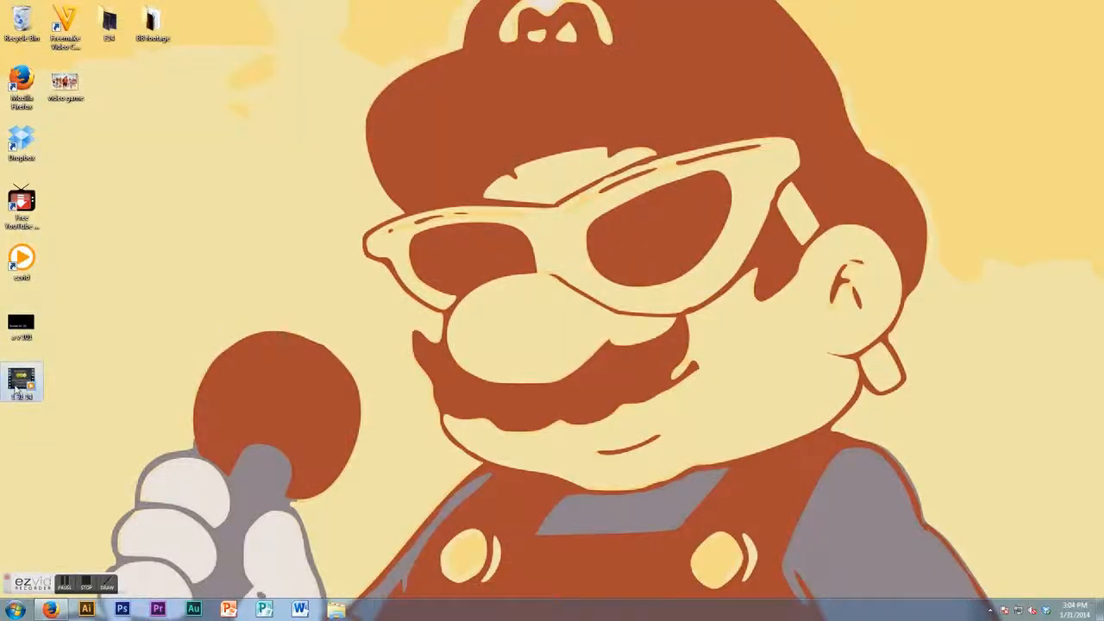
drag(16, 390, 452, 149)
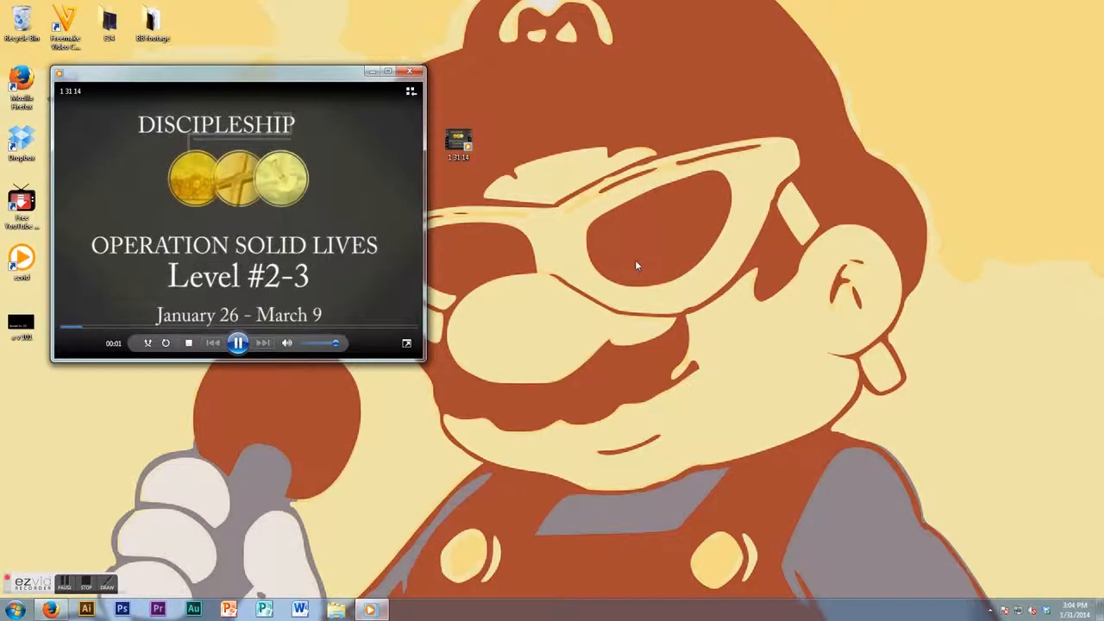
click(181, 329)
click(278, 328)
click(337, 328)
click(386, 329)
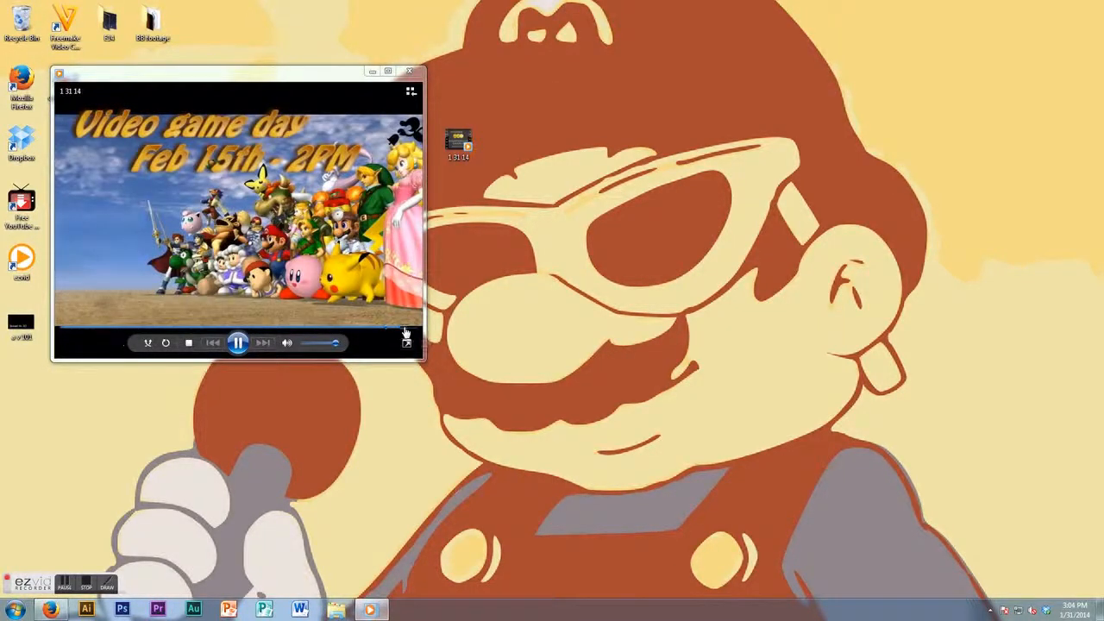
- Close the player and move the 1 31 14 video file into the Recycle Bin
click(410, 72)
drag(470, 147, 21, 24)
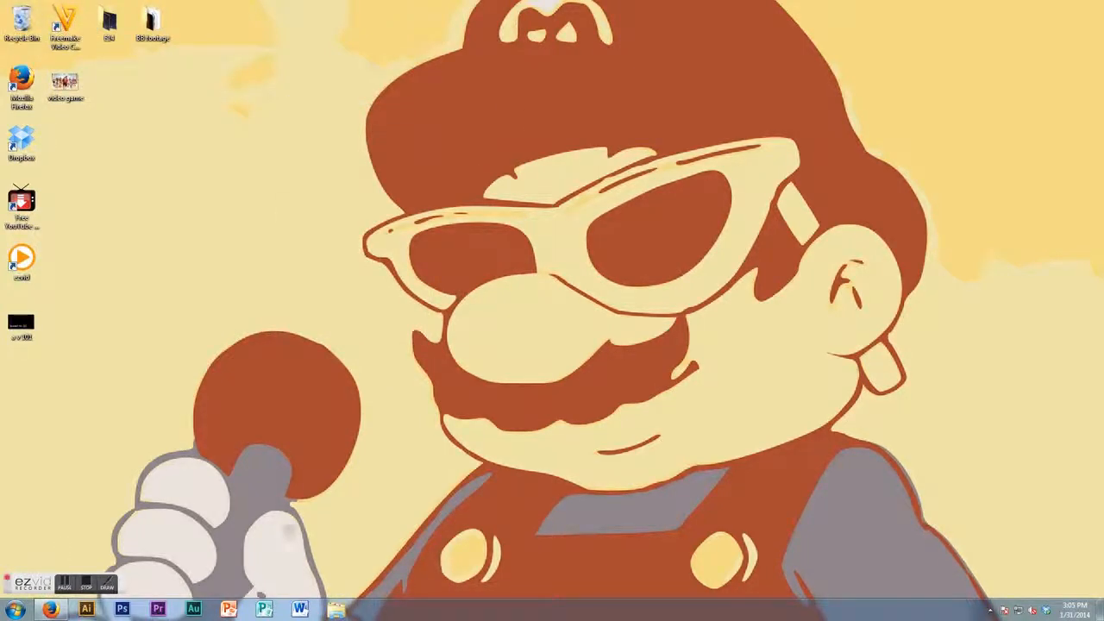
- Reopen Premiere Pro with the Sunday Mornings project and scrub through the Sequence 01 timeline
click(86, 587)
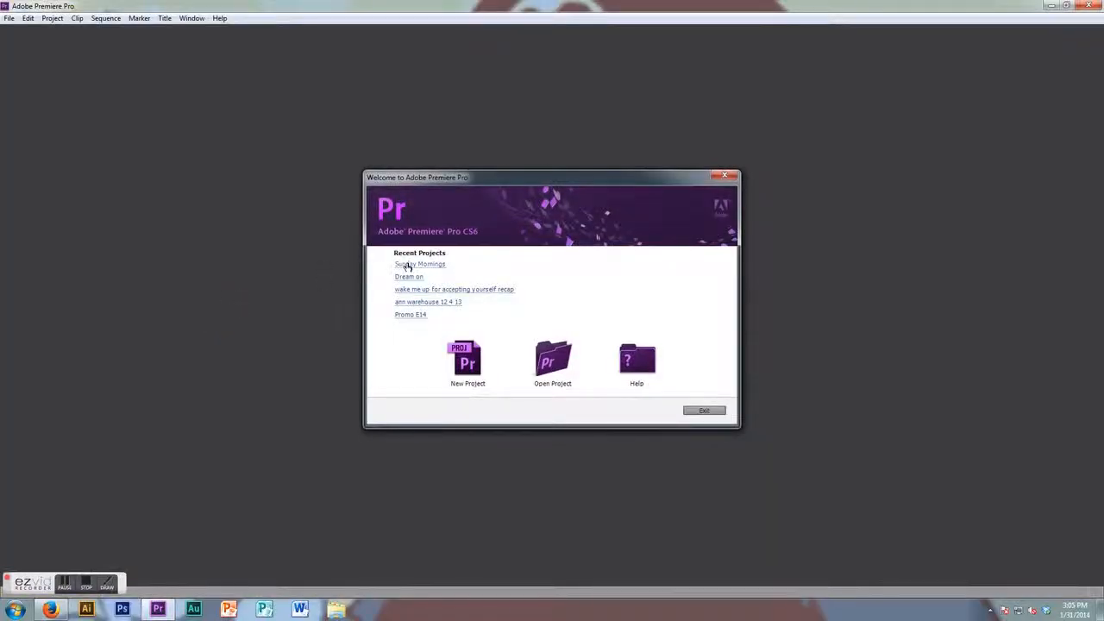
click(433, 263)
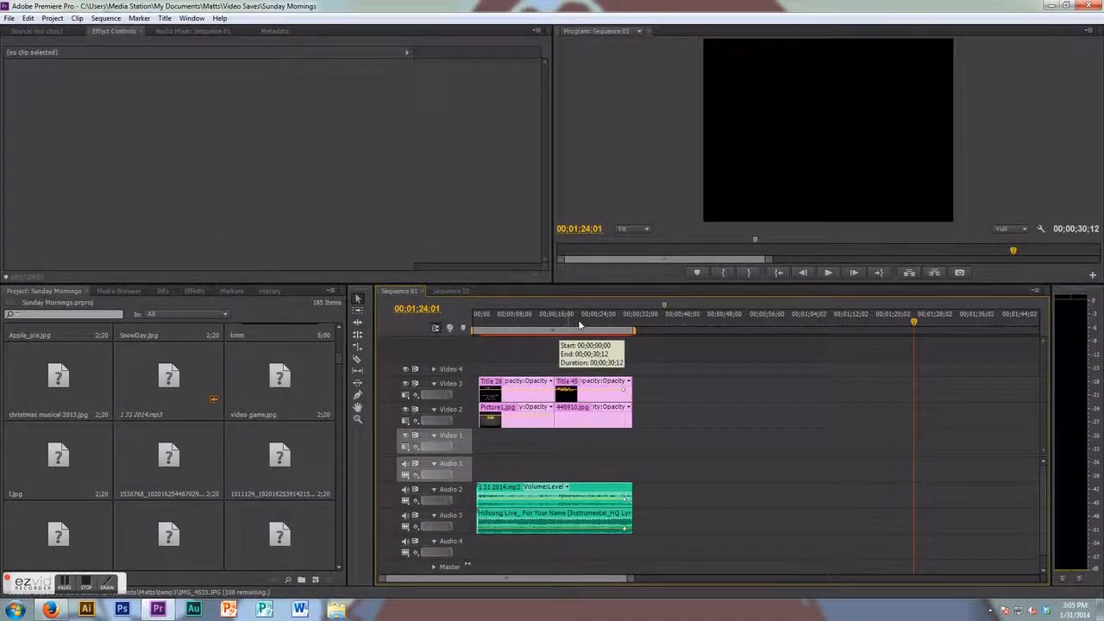
click(579, 324)
drag(578, 325, 588, 324)
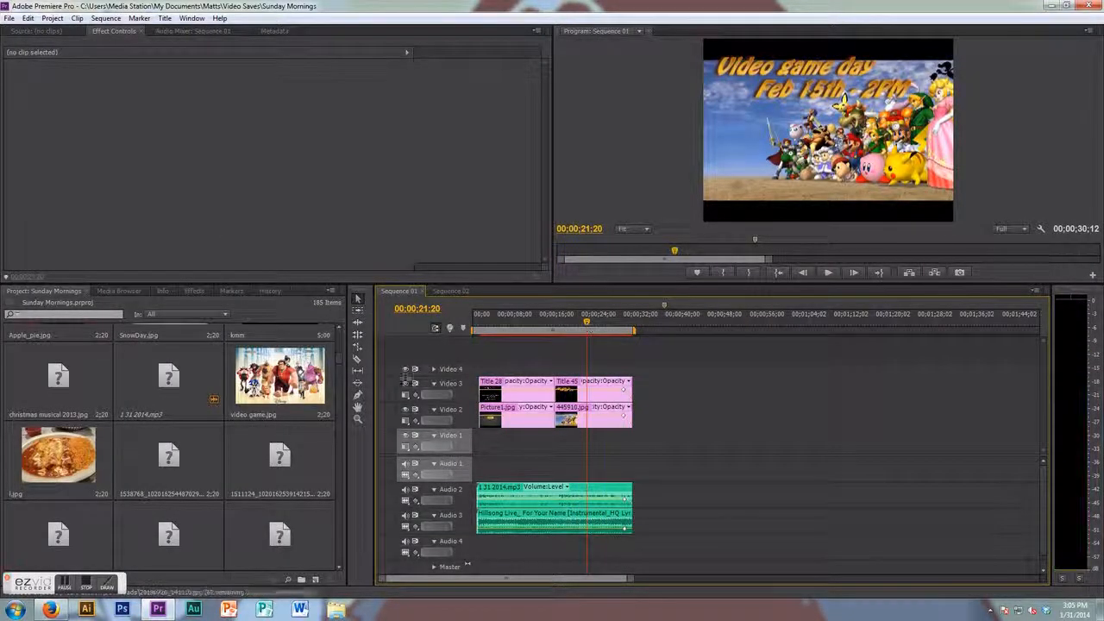
- Switch to Firefox, open a new tab and search Google for awesome mario poster
click(50, 609)
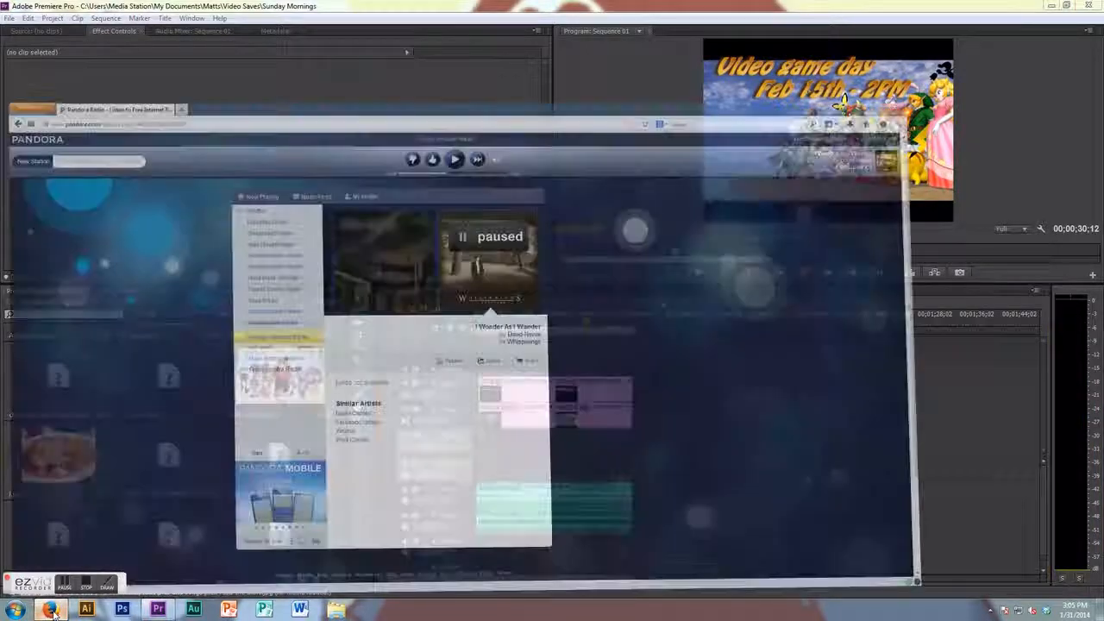
click(208, 8)
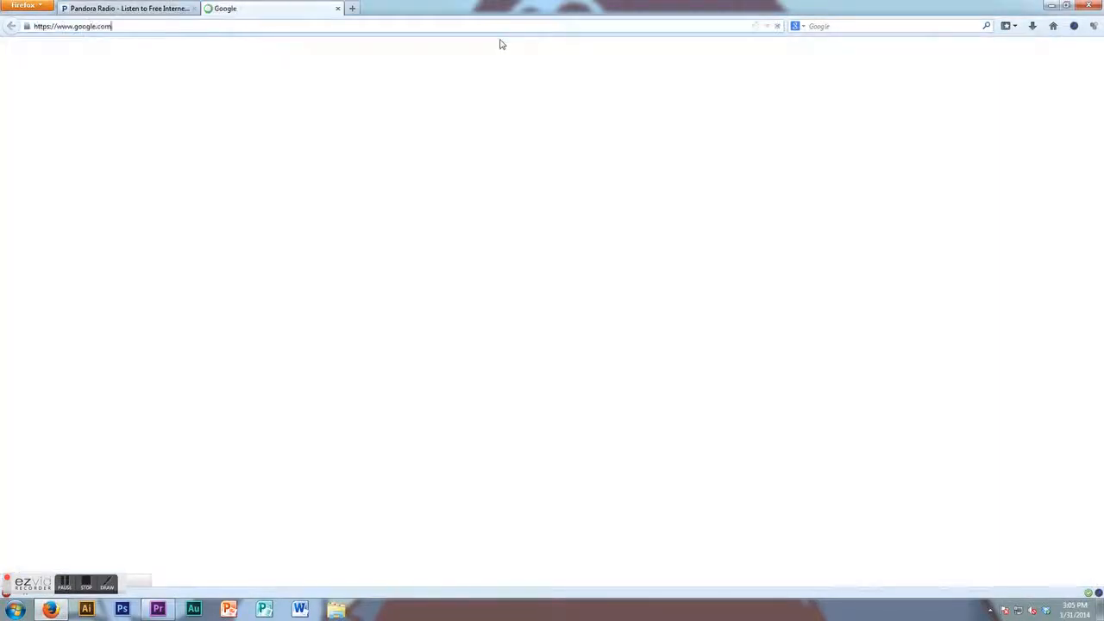
click(434, 227)
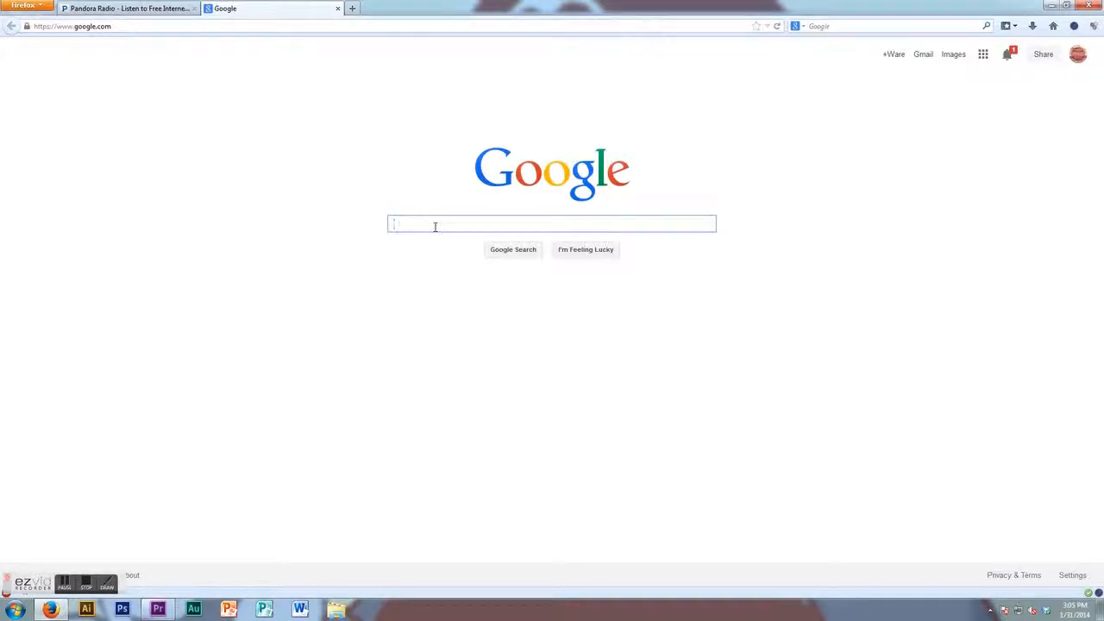
text(awesome mario poster)
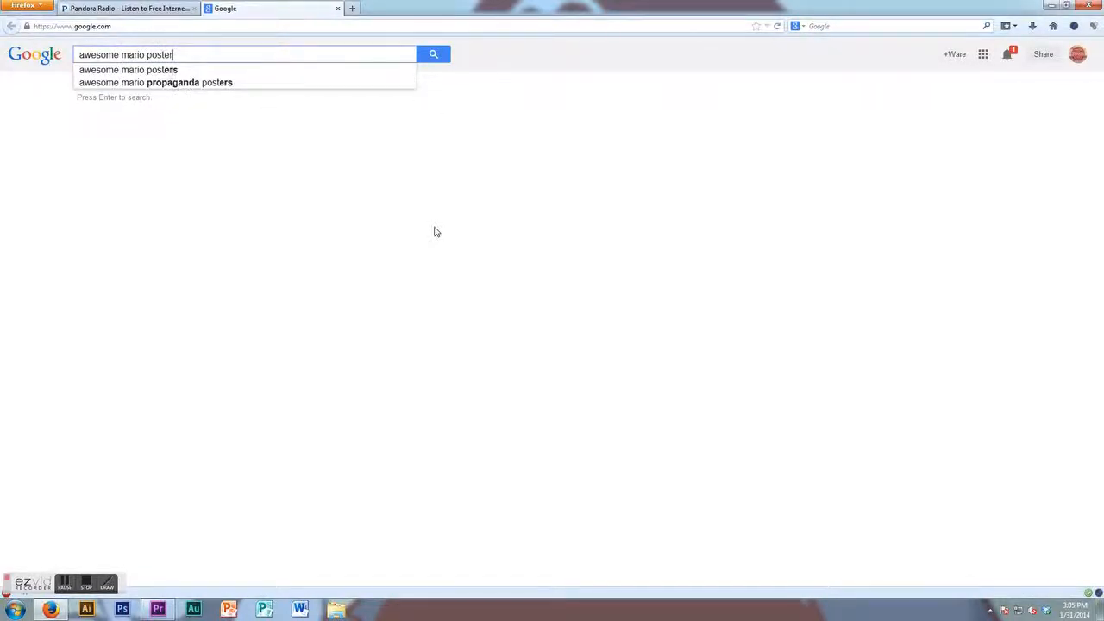
key(Return)
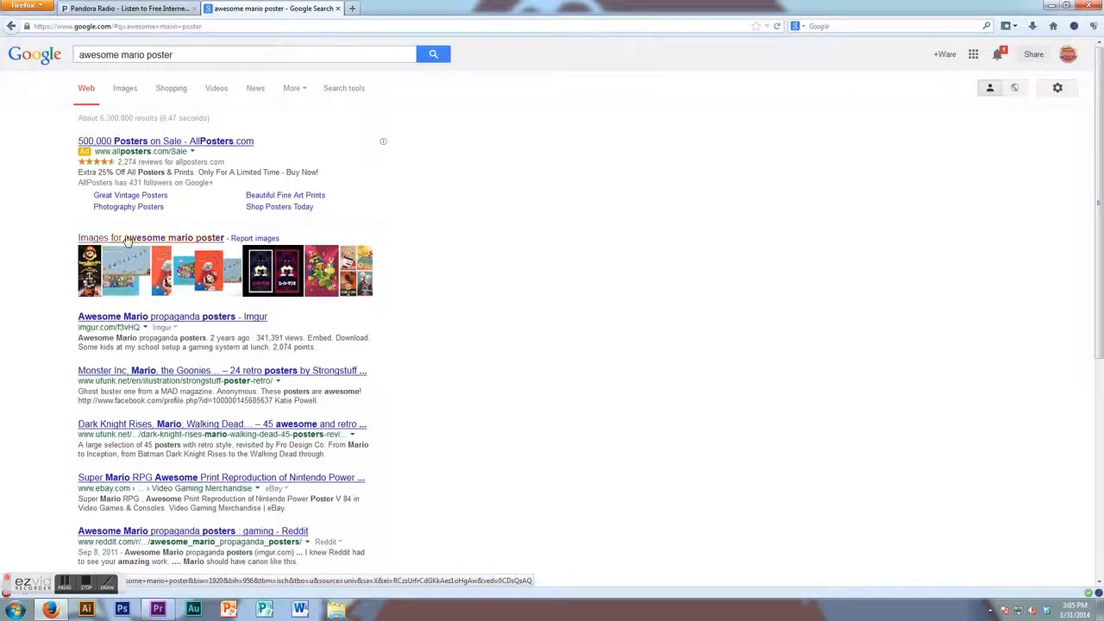
- Open the image results and view the full-size Super Mario history poster image
click(126, 239)
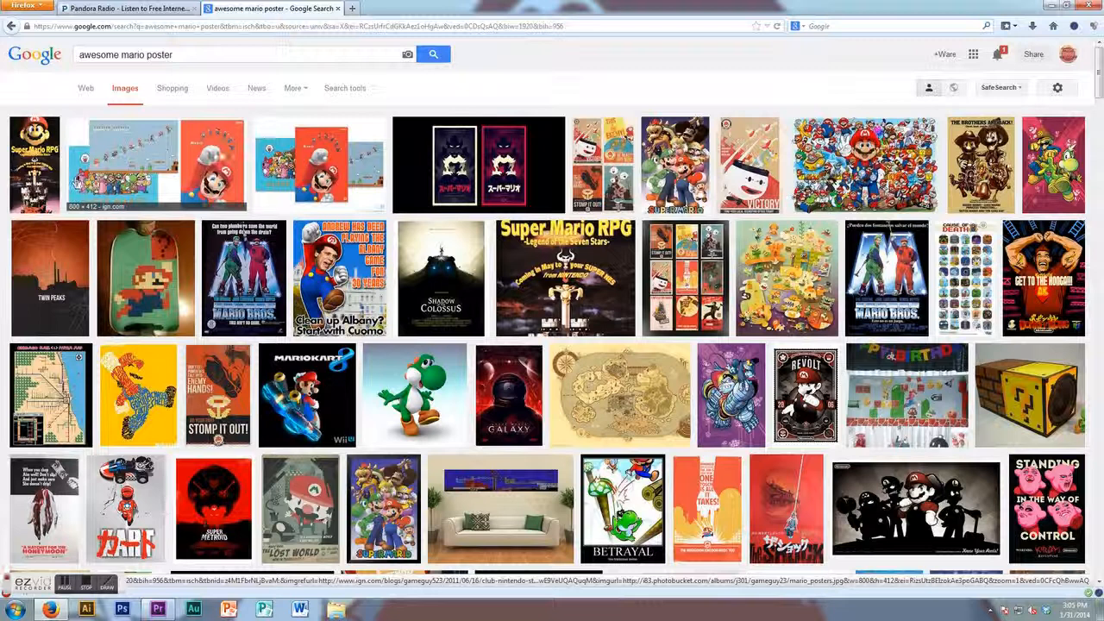
click(220, 158)
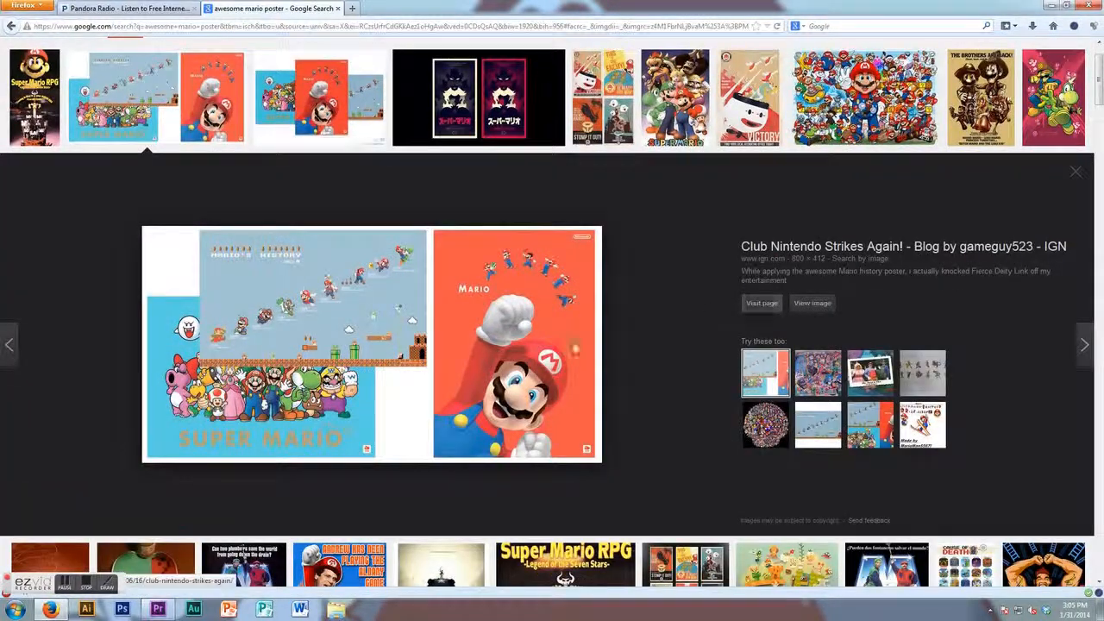
click(813, 306)
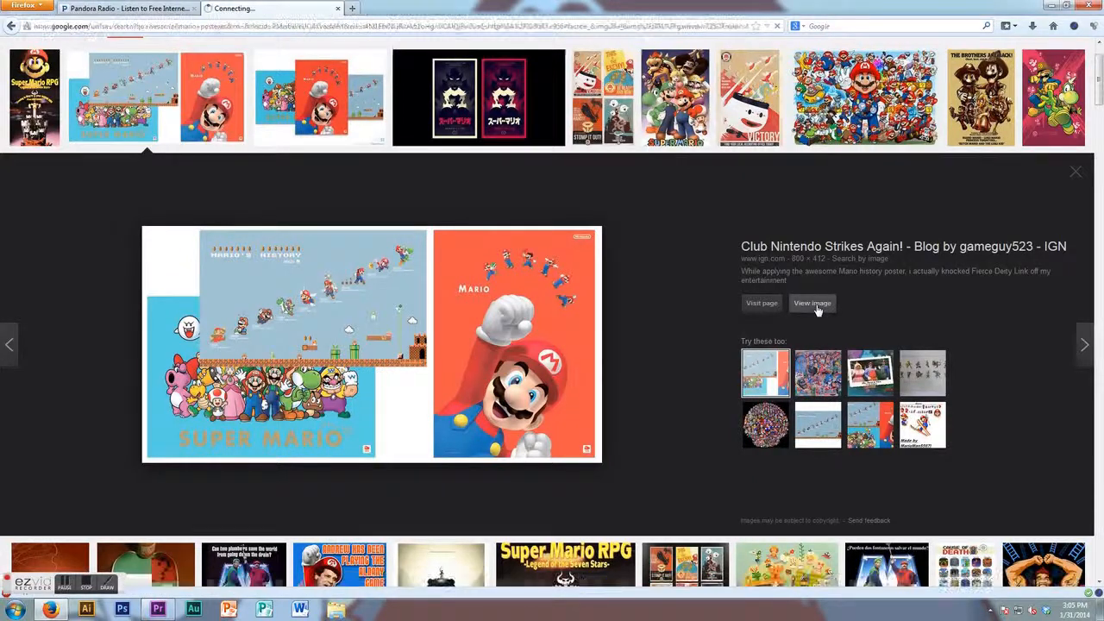
- Save the Mario history poster image as mario_posters into the pics and songs folder
right_click(434, 299)
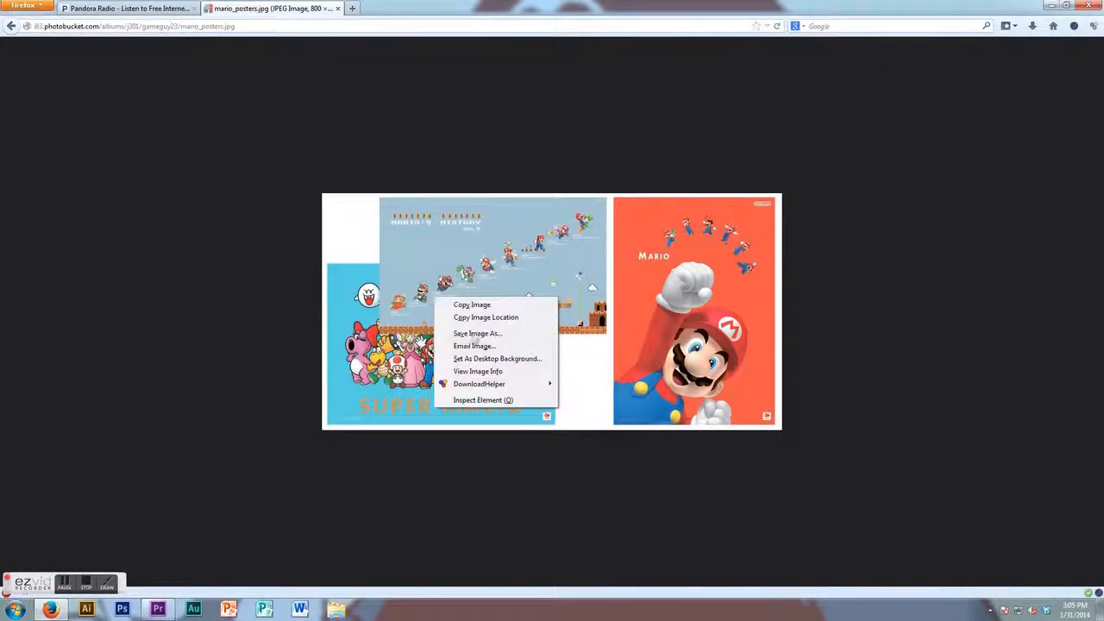
click(471, 330)
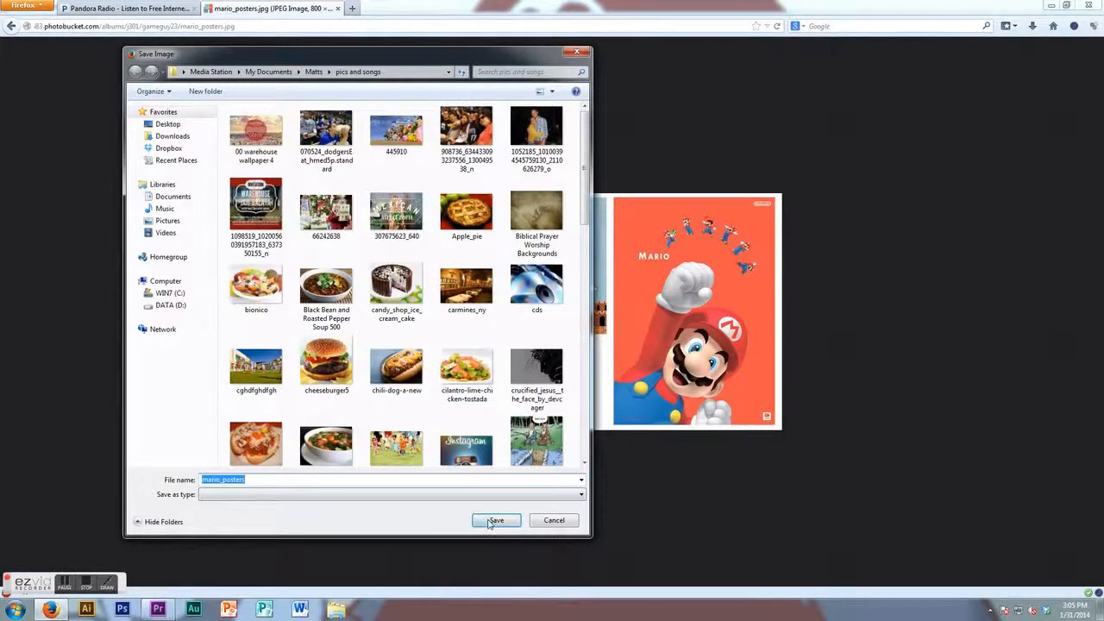
click(494, 521)
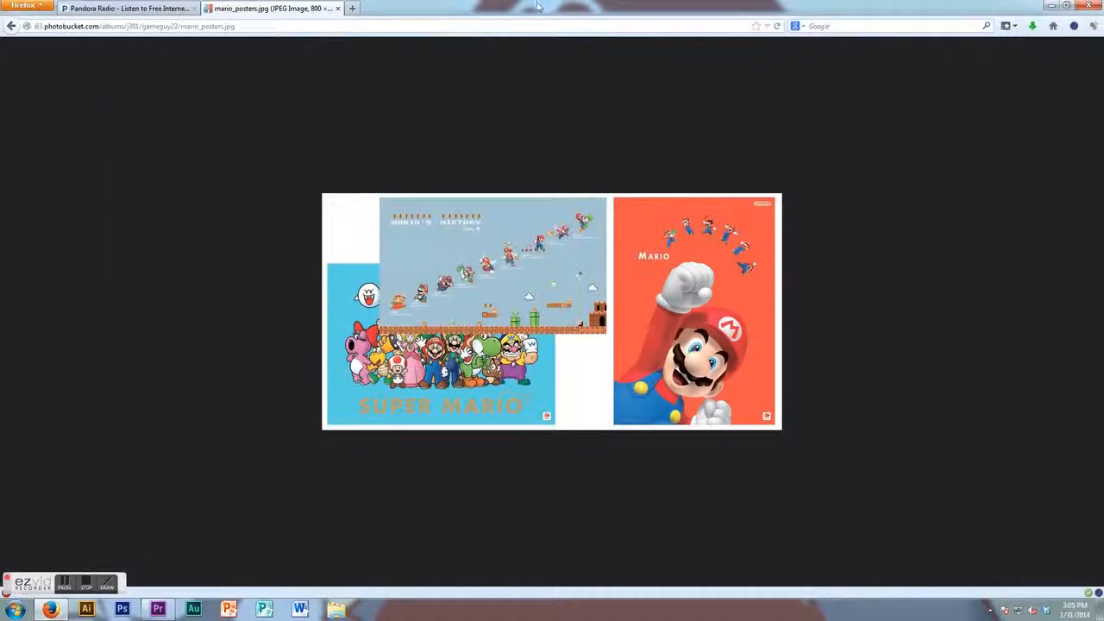
- Restore the browser window and drag the downloaded mario_posters image into the Premiere project
double_click(536, 7)
drag(539, 25, 660, 39)
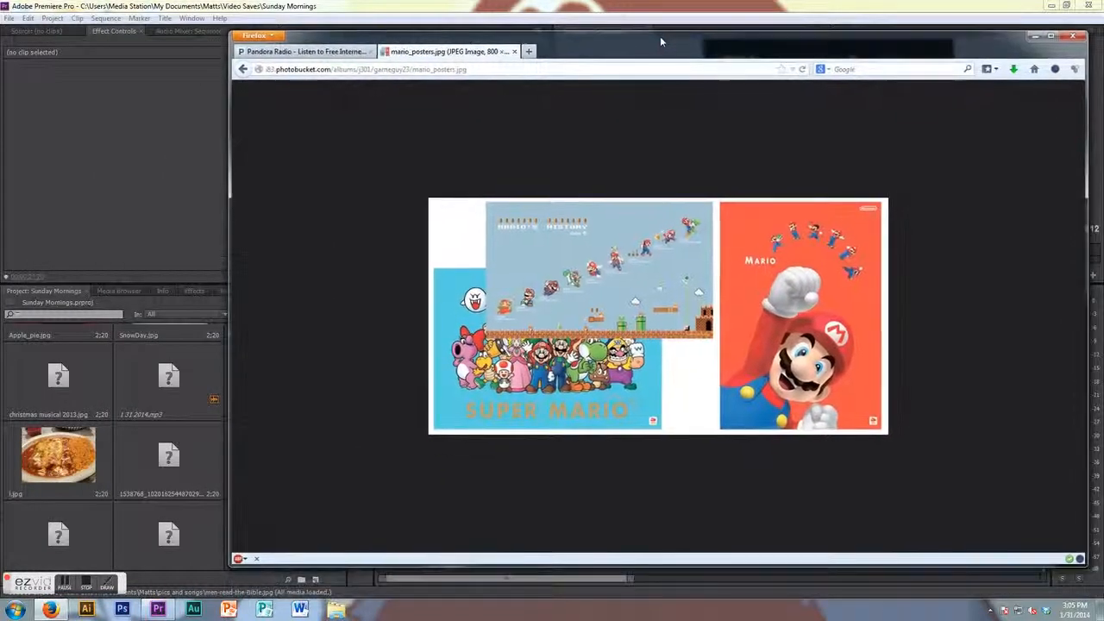
click(1016, 72)
drag(828, 105, 138, 363)
- Place mario_posters.jpg on Video 1 and move the 445910.jpg clip further along the timeline onto Video 3
click(298, 6)
drag(569, 406, 634, 442)
click(598, 409)
click(571, 412)
click(573, 410)
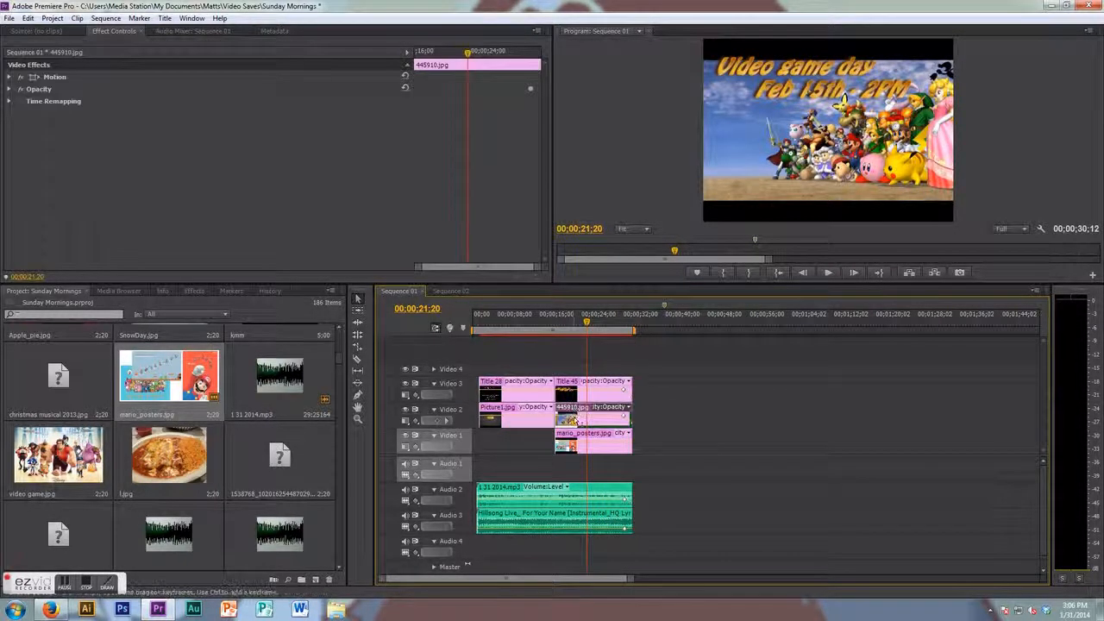
drag(577, 418, 746, 393)
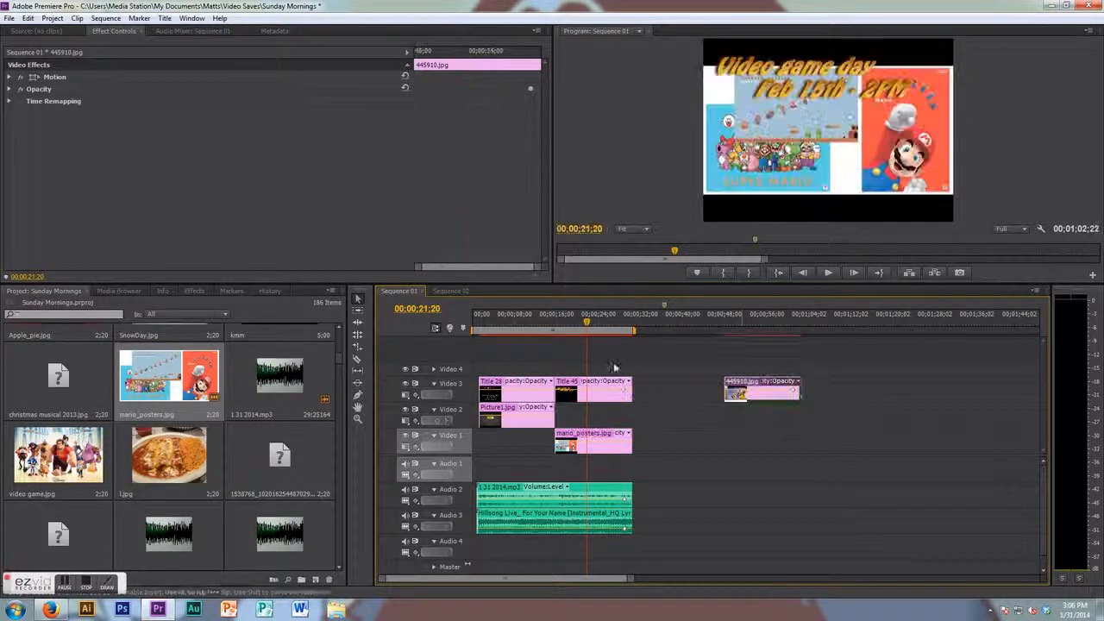
click(590, 326)
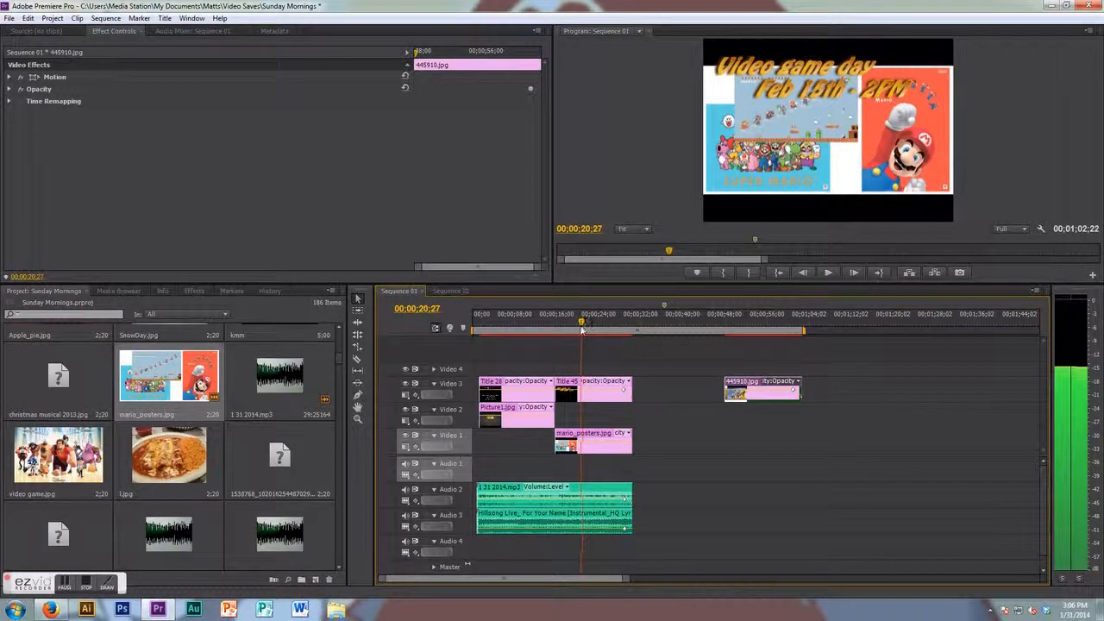
- Scale the mario_posters clip to 151 and shift its horizontal position to 443
click(578, 443)
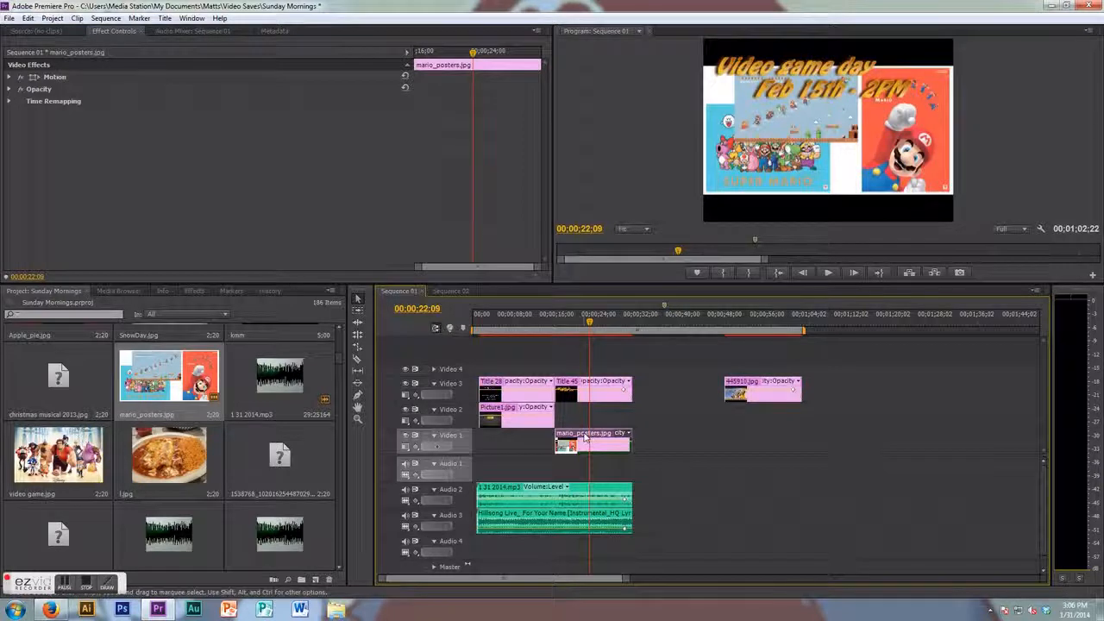
click(11, 78)
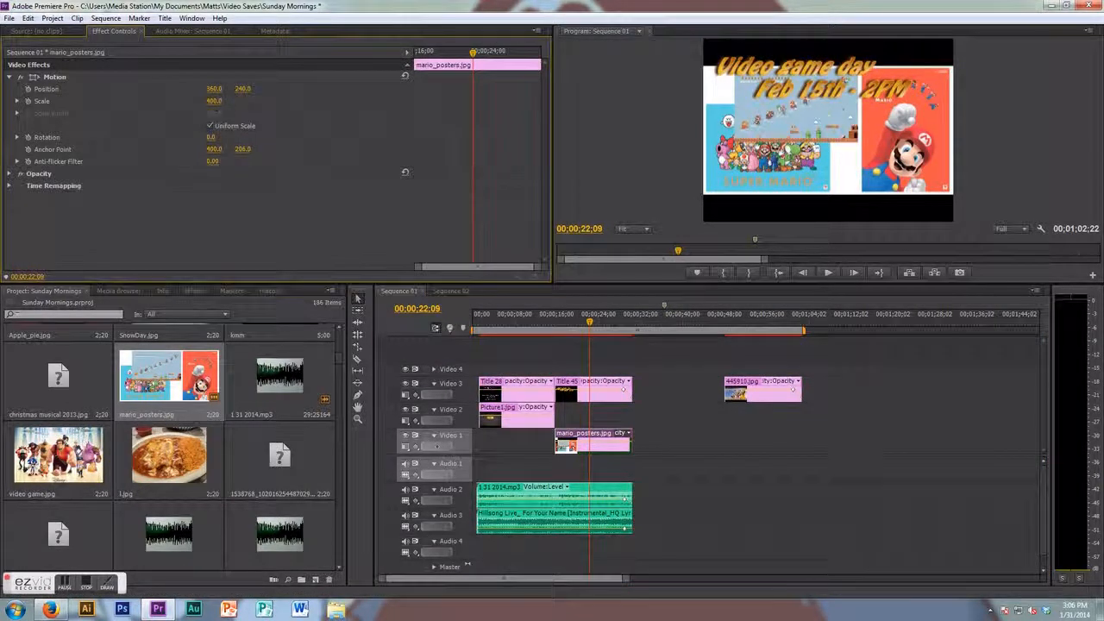
drag(214, 101, 258, 101)
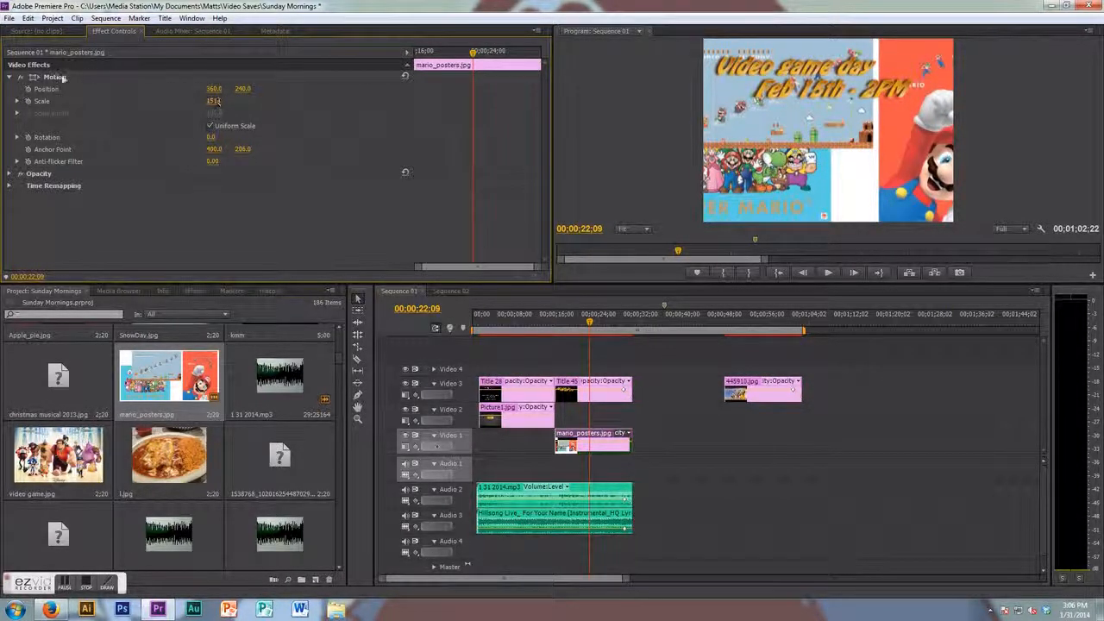
drag(213, 89, 232, 111)
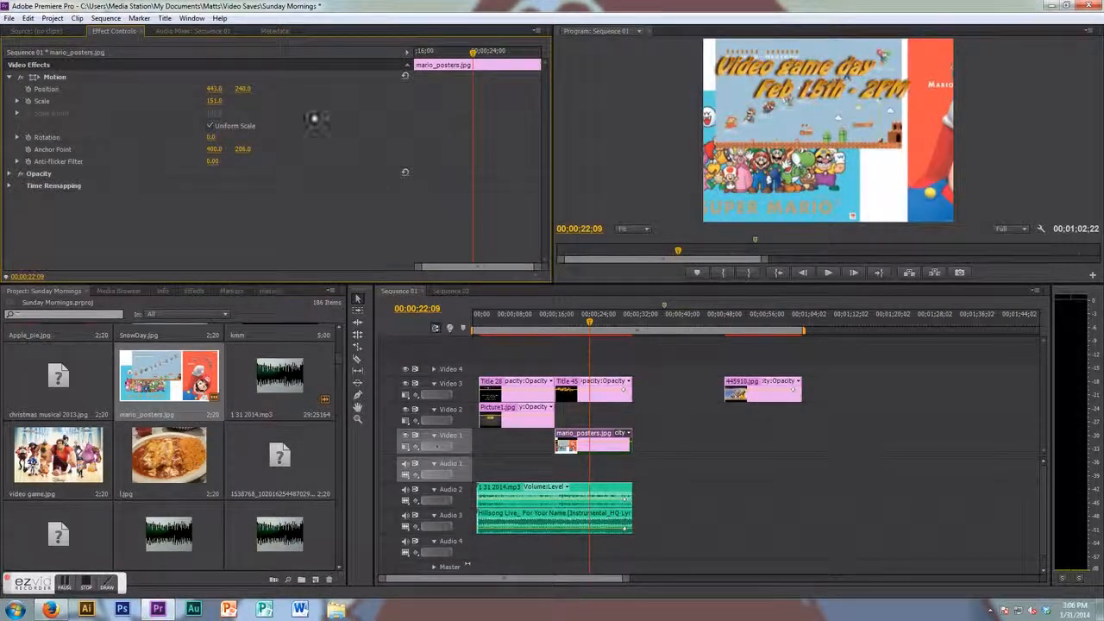
click(15, 78)
- Move the Title 45 clip later in the sequence onto Video 2 beside 445910.jpg
click(647, 440)
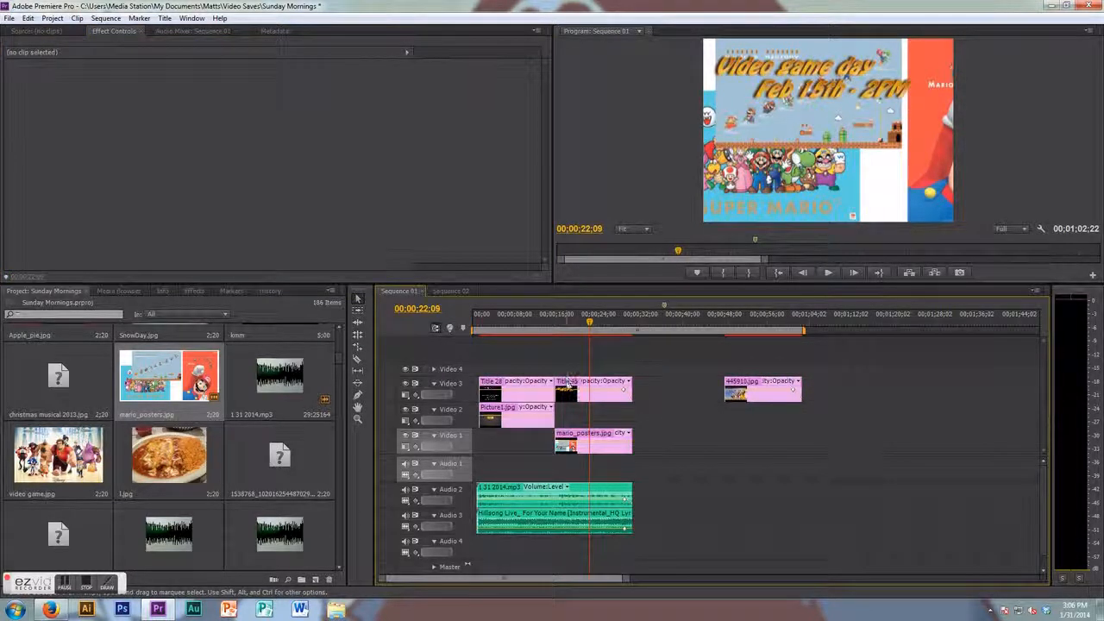
drag(570, 384, 797, 430)
drag(593, 327, 587, 324)
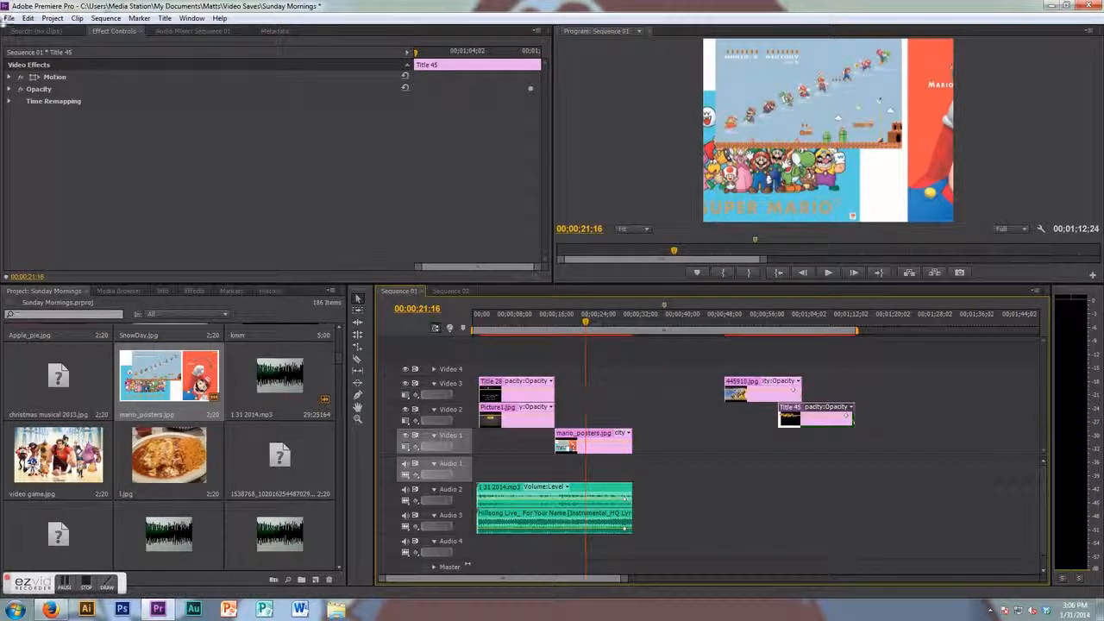
- Create a new title named Title 47
click(8, 18)
mouse_move(15, 33)
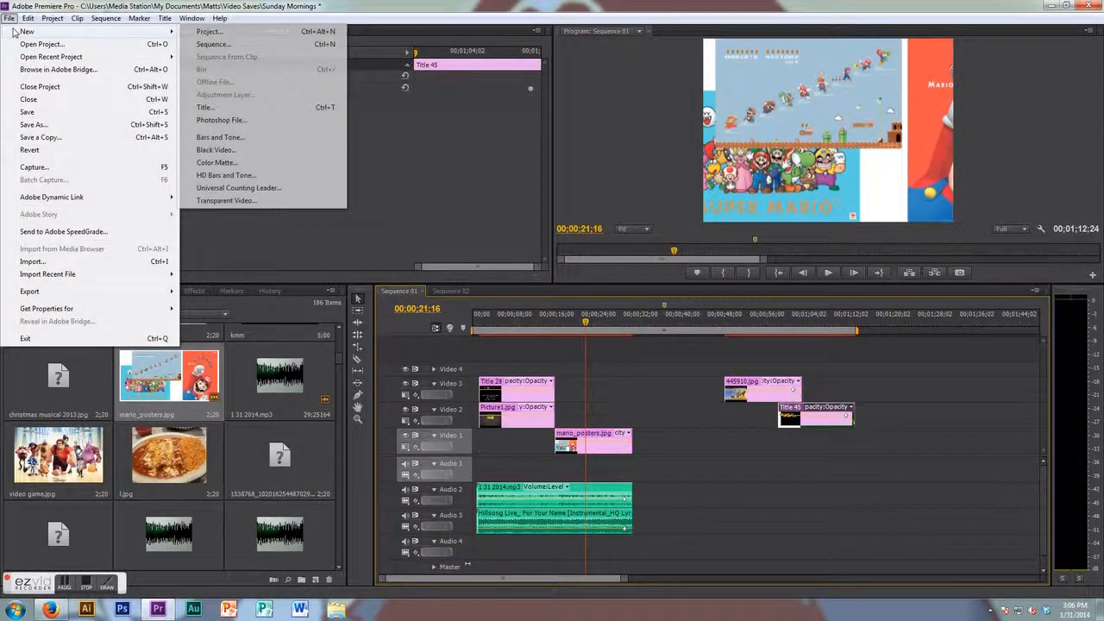
click(244, 110)
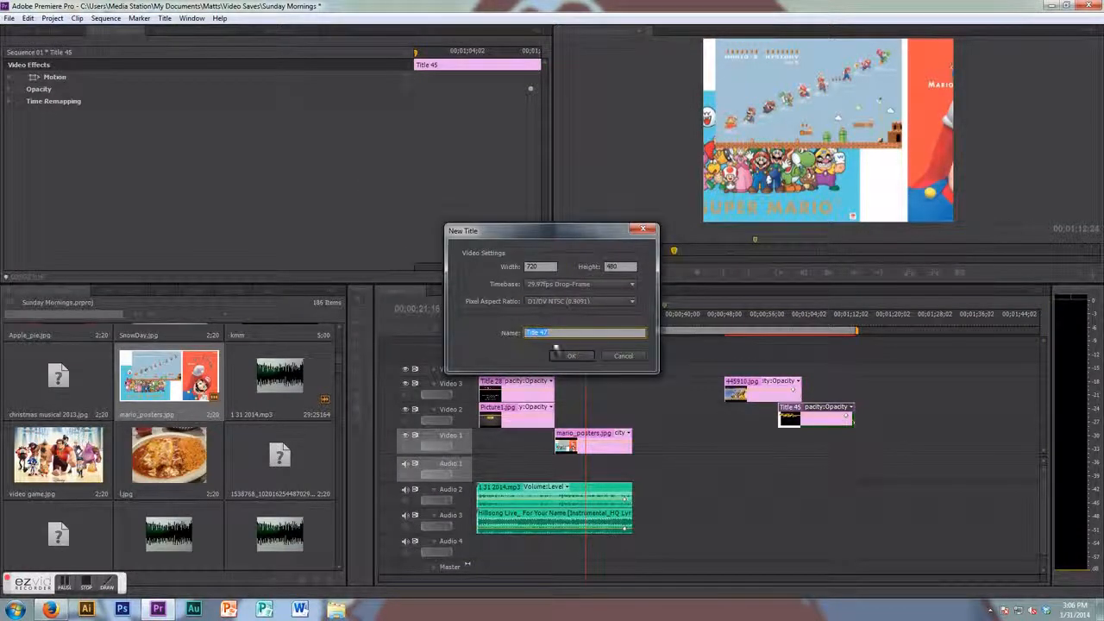
click(572, 357)
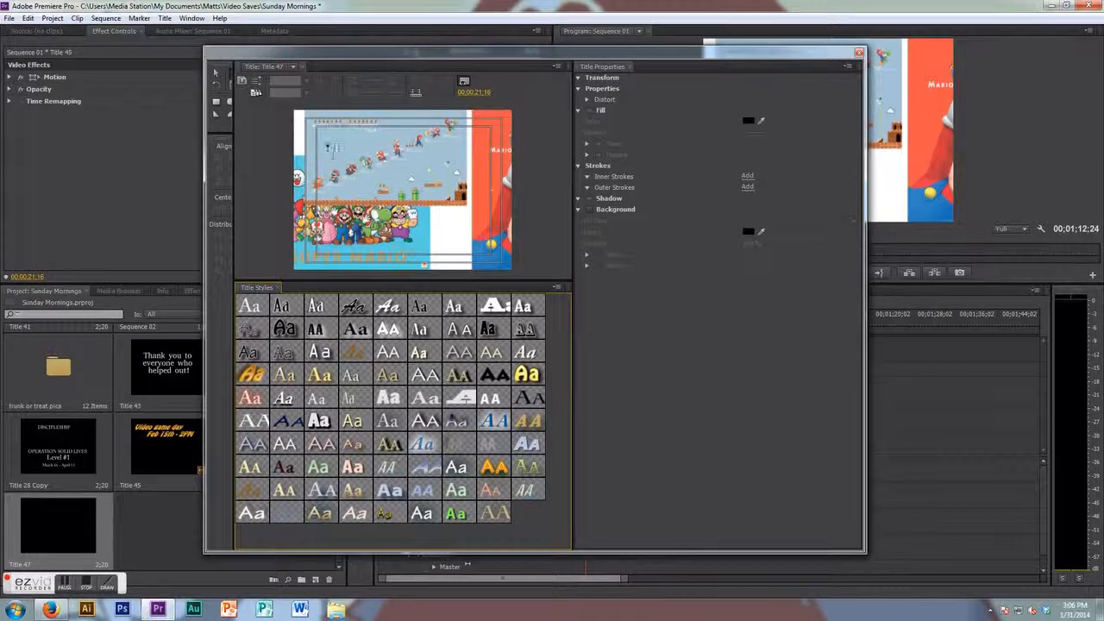
- Write the two-line title text "Video game night" and "Feb 4th - 7pm"
click(323, 159)
text(Video)
text( game my)
text(ht)
key(Return)
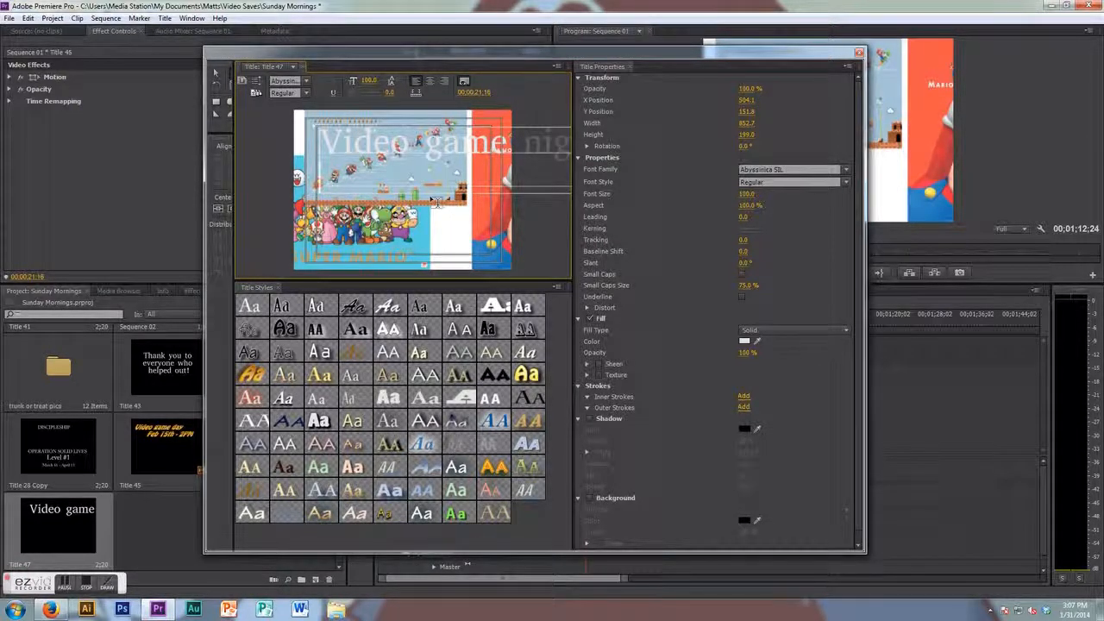
text(Feb)
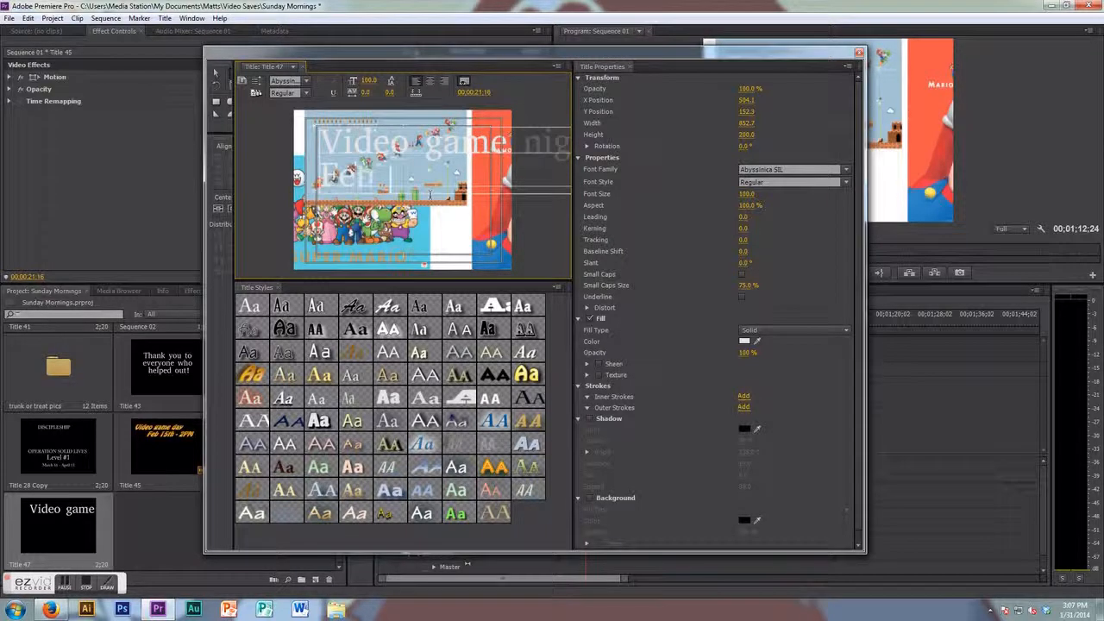
text( 4th)
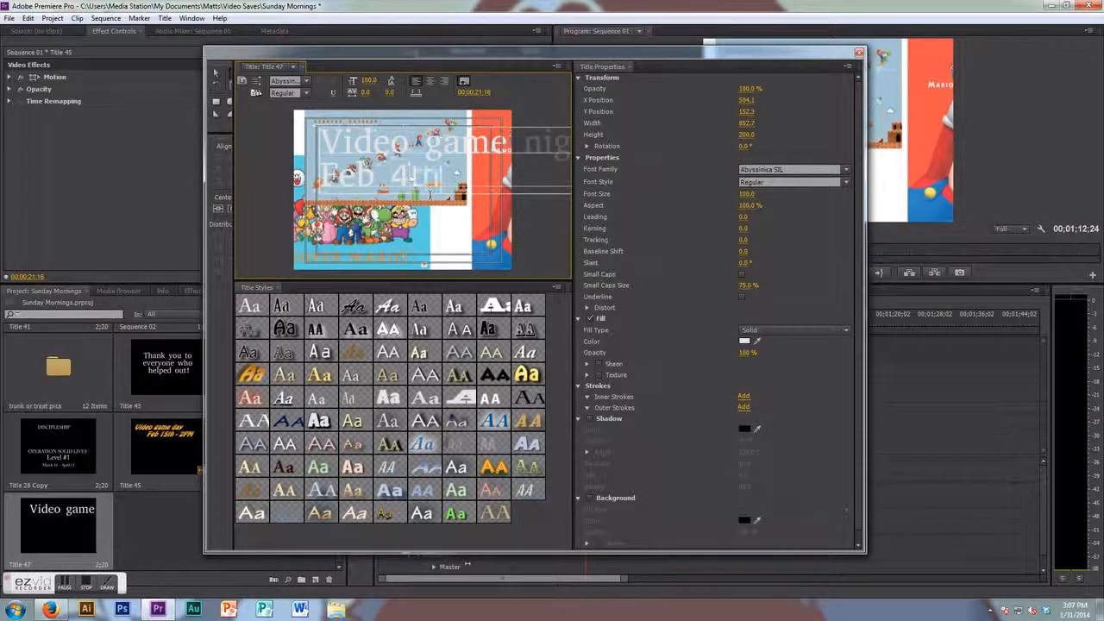
text( - 7)
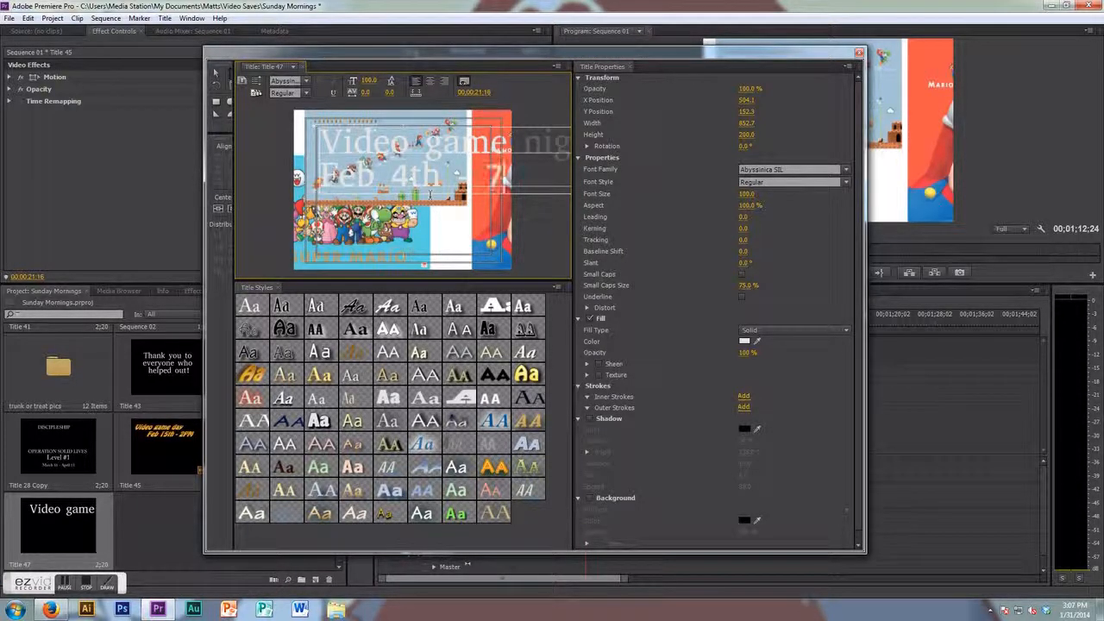
text(pm)
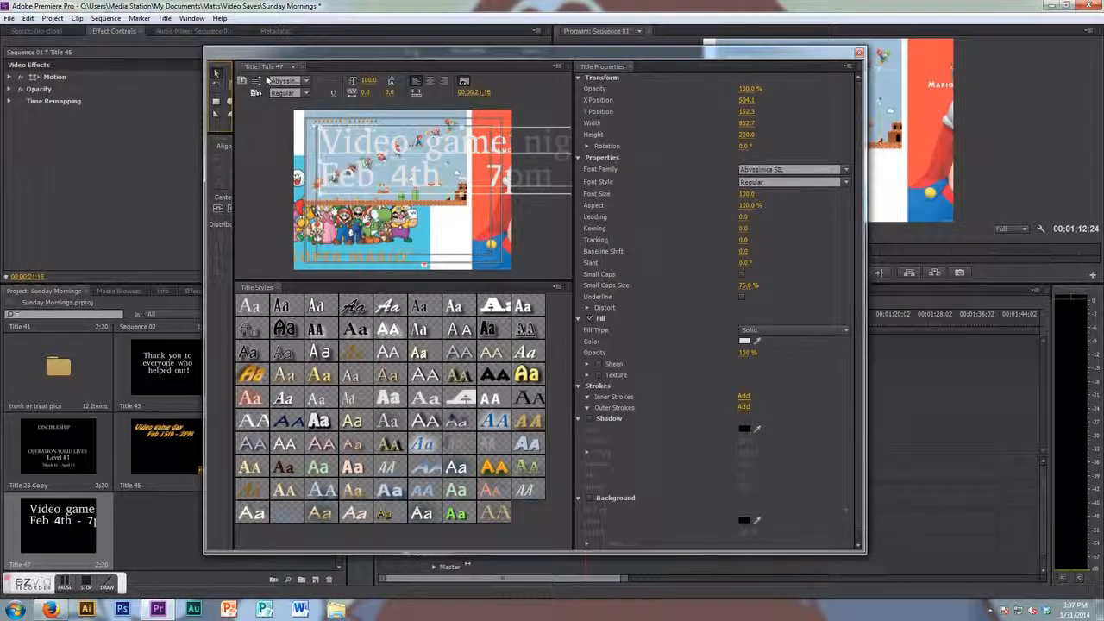
- Apply a bold outlined title style with shadow to the title text
click(218, 75)
click(384, 329)
click(255, 376)
click(321, 422)
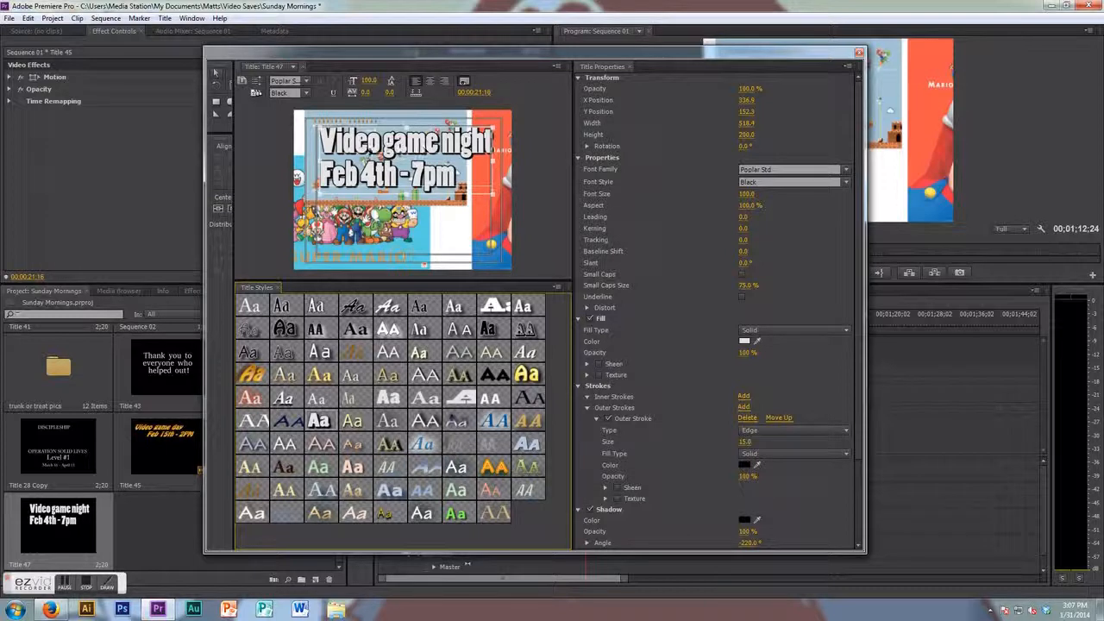
- Set the title's font size to 92, align it, and reposition the text near the top-left of the frame
mouse_move(362, 151)
mouse_down()
mouse_move(358, 138)
mouse_move(350, 221)
mouse_move(357, 154)
mouse_up()
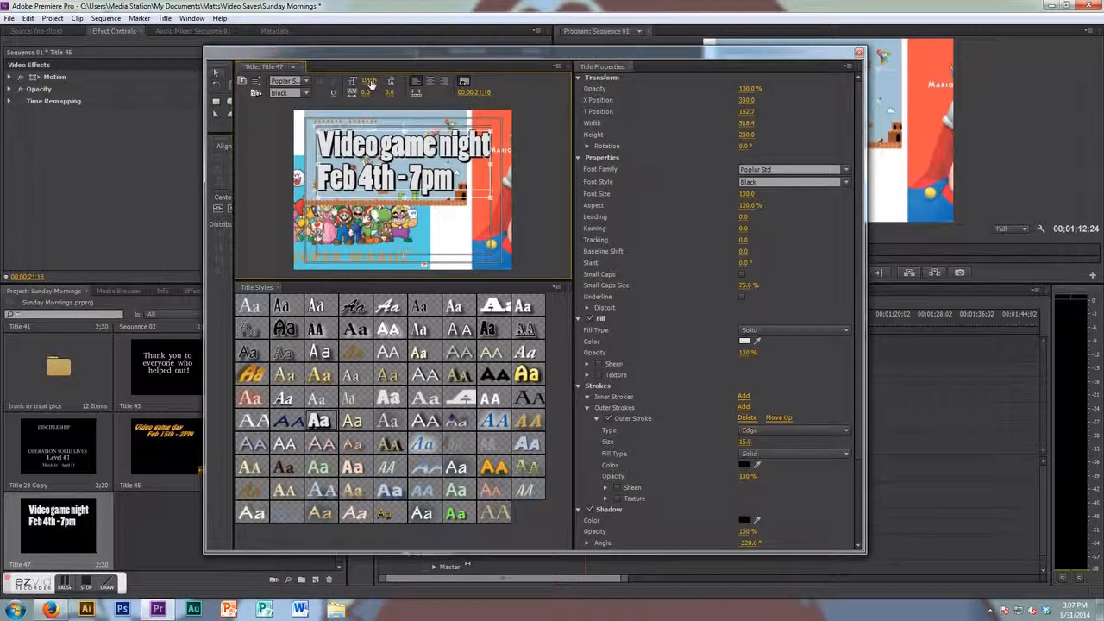
drag(370, 81, 381, 115)
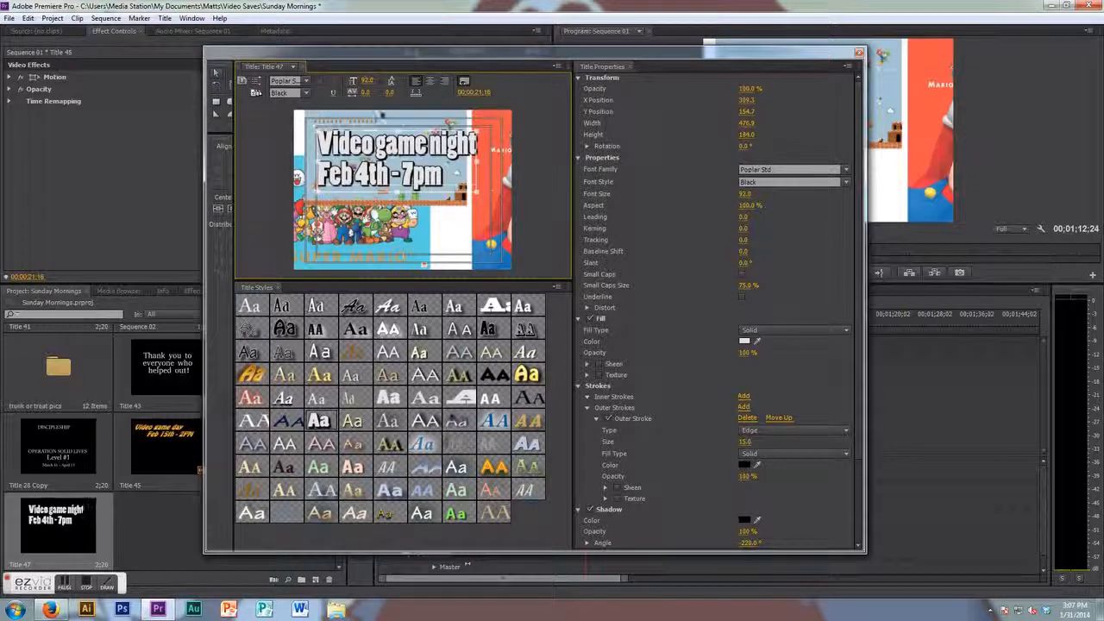
mouse_move(346, 153)
mouse_down()
mouse_move(335, 234)
mouse_move(357, 149)
mouse_move(344, 153)
mouse_up()
click(431, 82)
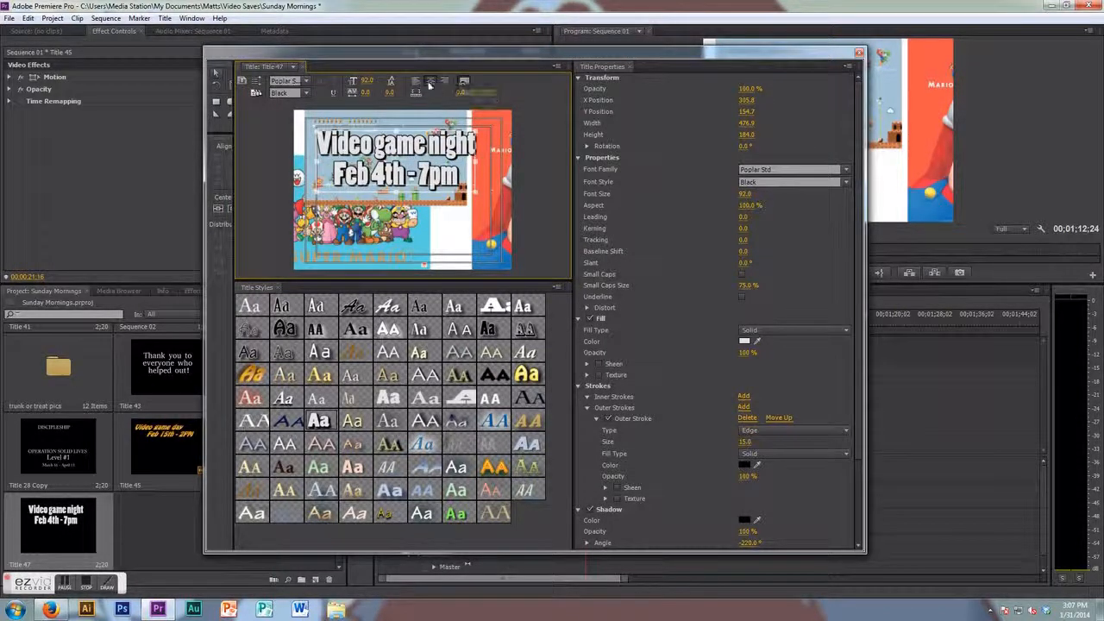
click(444, 82)
click(417, 83)
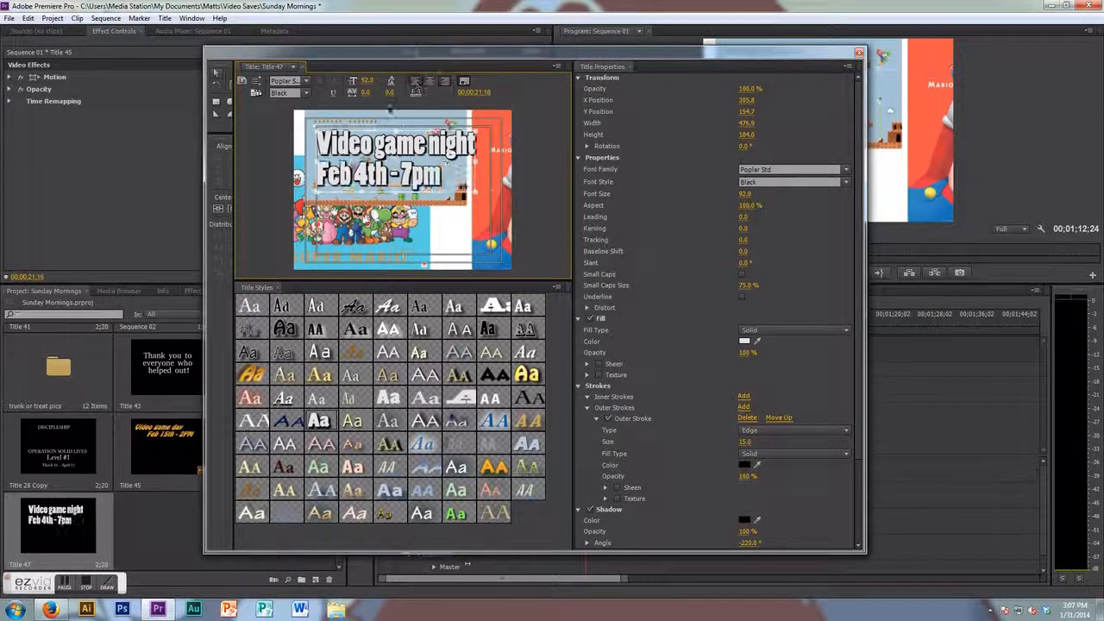
mouse_move(353, 149)
mouse_down()
mouse_move(352, 160)
mouse_move(356, 147)
mouse_move(333, 139)
mouse_move(343, 140)
mouse_up()
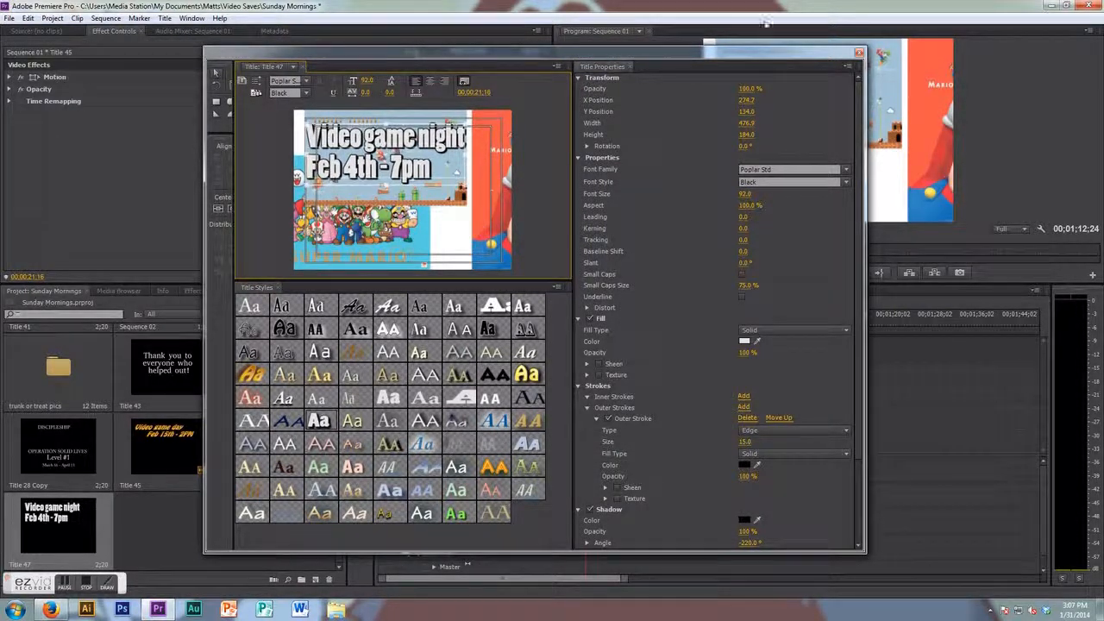
- Close the titler and place Title 47 on Video 3 after Title 28, above mario_posters.jpg
click(859, 54)
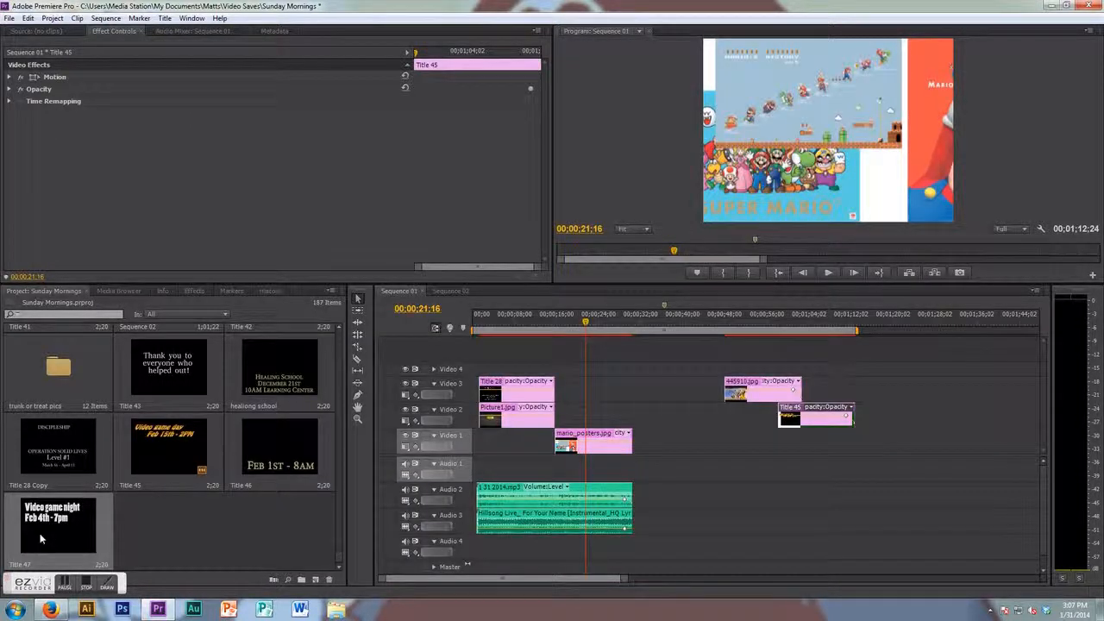
drag(60, 526, 608, 369)
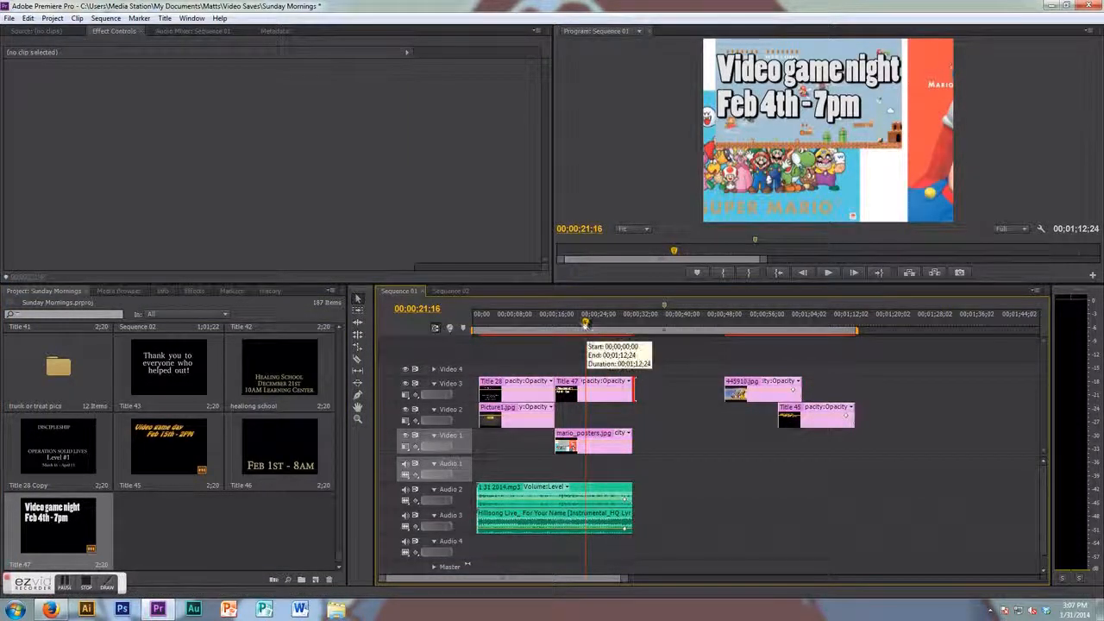
click(585, 323)
- Add opacity keyframes near the ends of Title 47 and mario_posters.jpg with the Pen tool
click(356, 393)
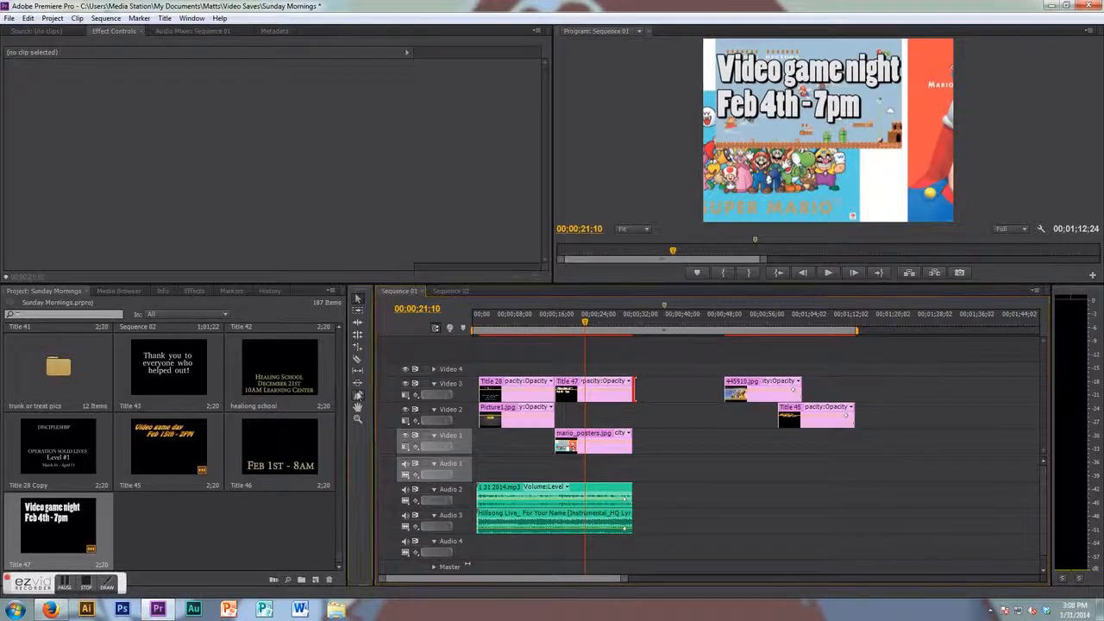
click(627, 393)
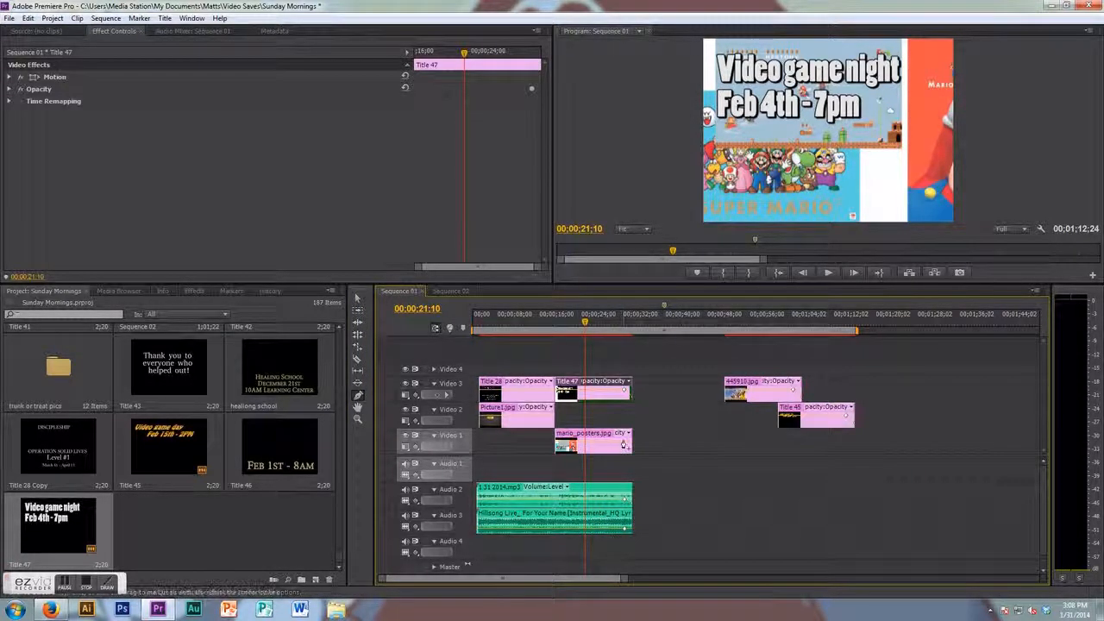
click(624, 445)
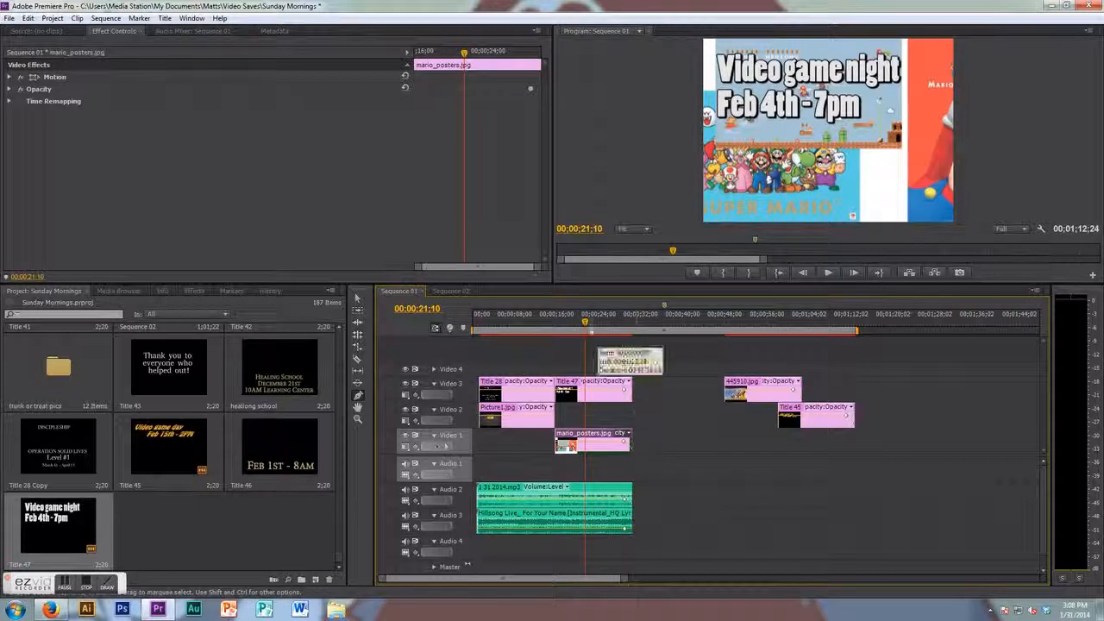
- Play back the new section, return the playhead, and move the mario_posters clip up onto Video 2
key(space)
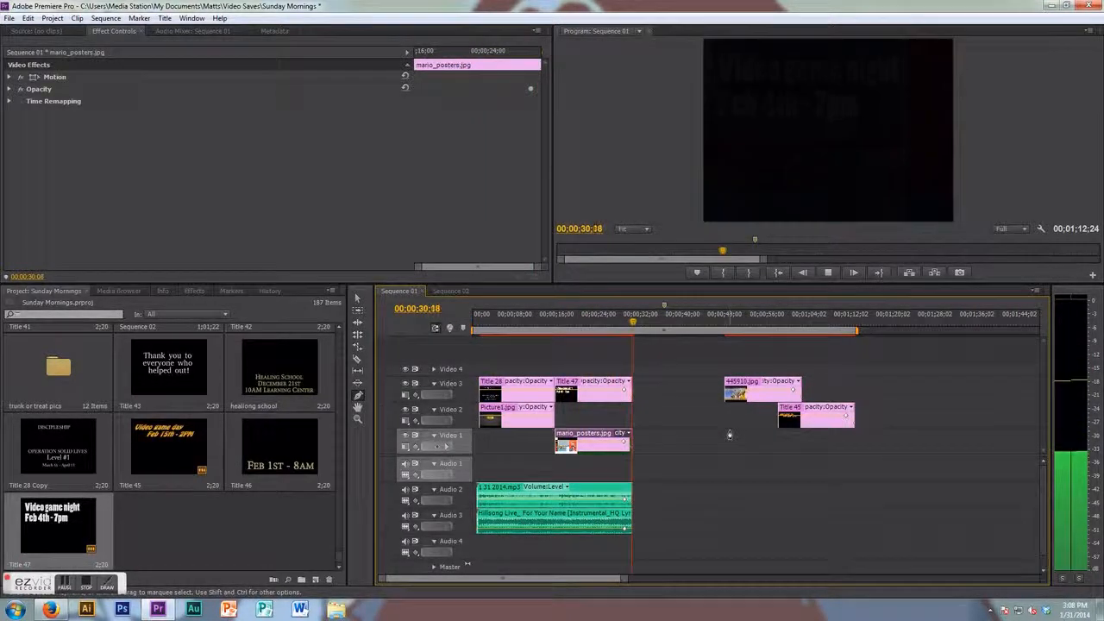
click(604, 328)
click(585, 328)
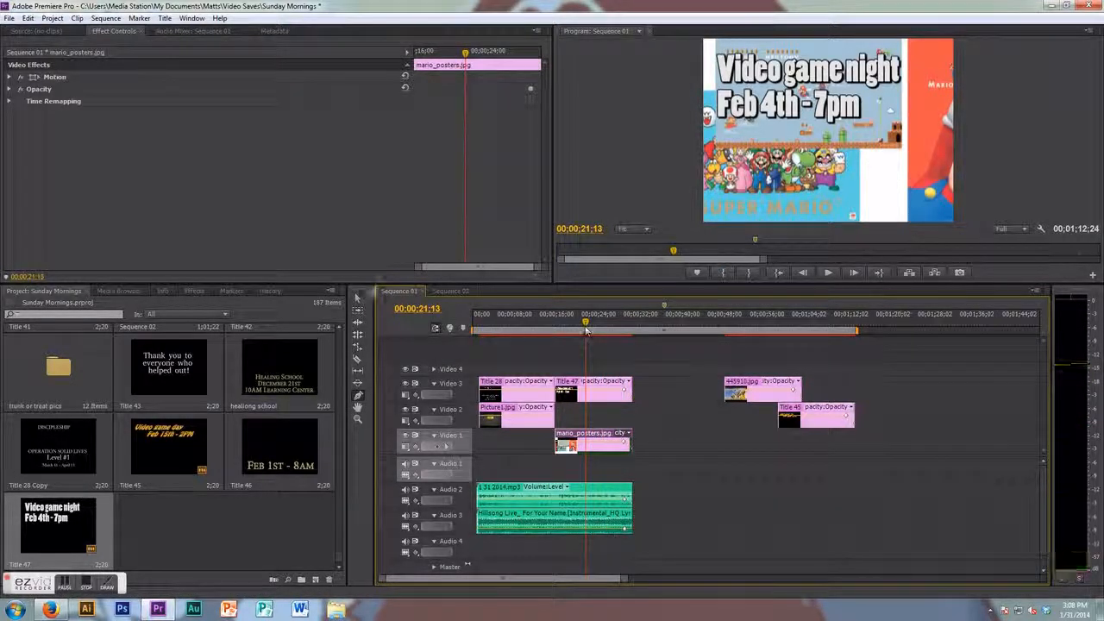
drag(593, 441, 593, 416)
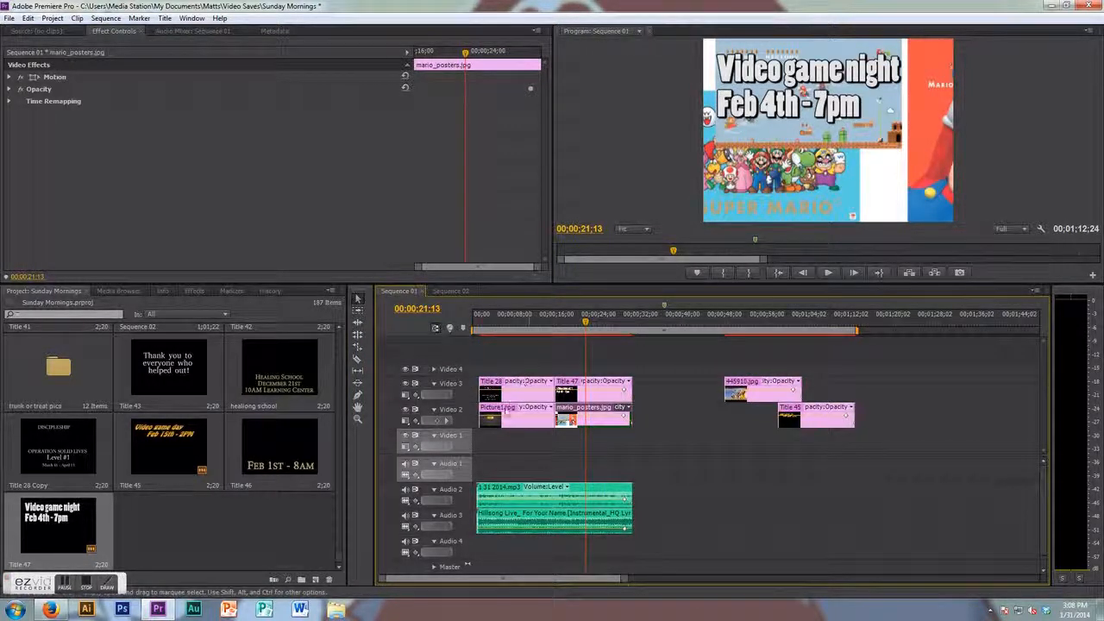
- Inspect the clips around the new section and scrub the playhead back through the sequence
right_click(514, 415)
click(514, 415)
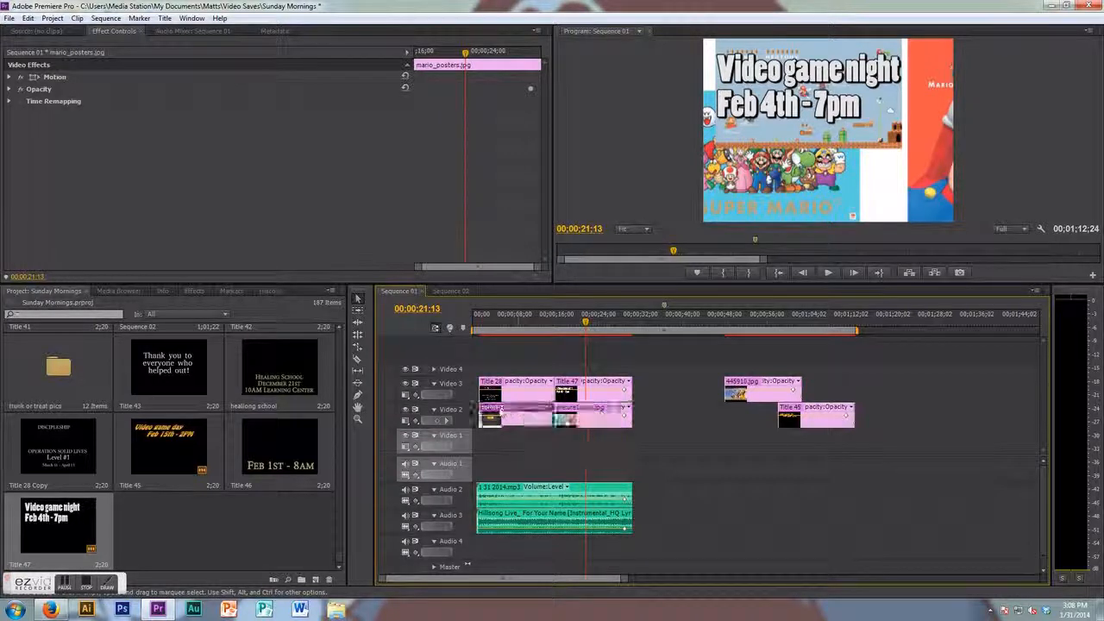
click(540, 387)
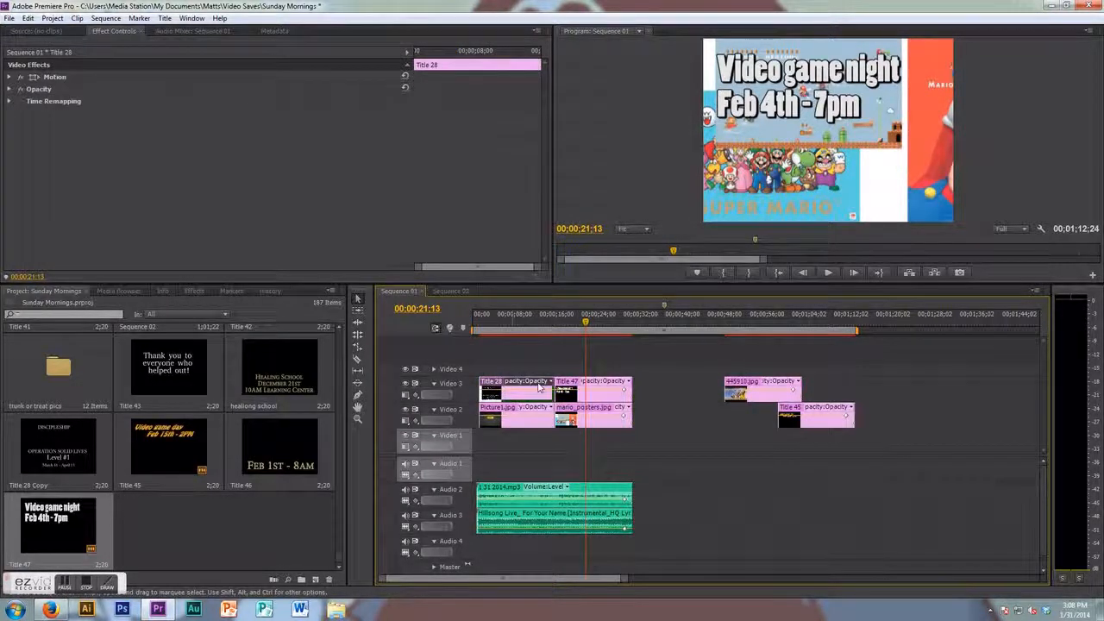
drag(583, 323, 561, 322)
mouse_move(569, 391)
mouse_down()
mouse_move(572, 440)
mouse_move(565, 389)
mouse_up()
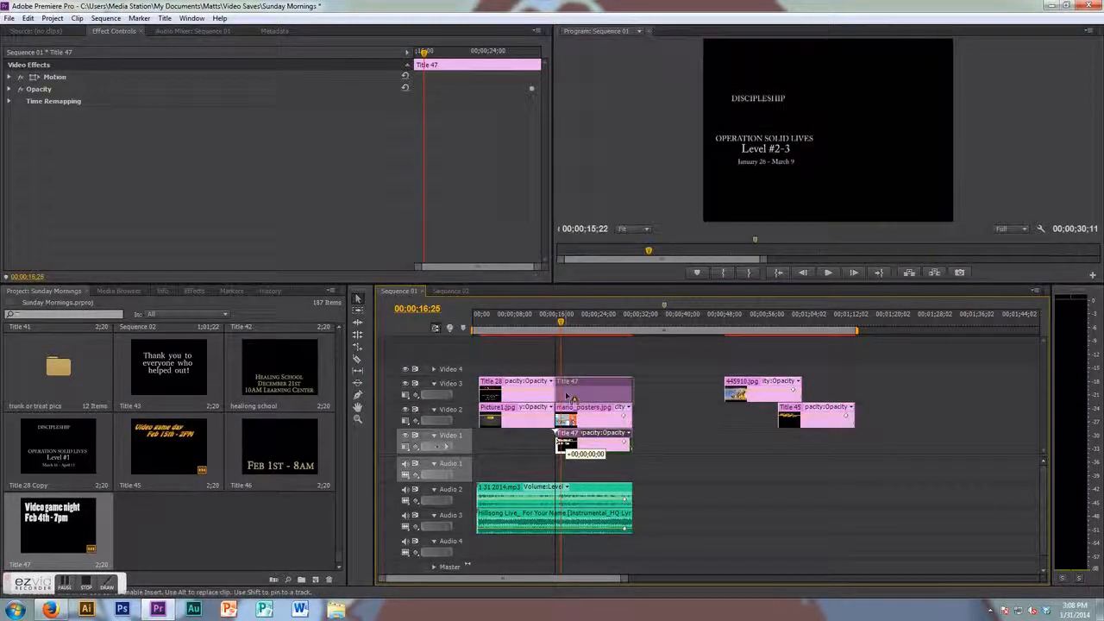
drag(559, 321, 518, 325)
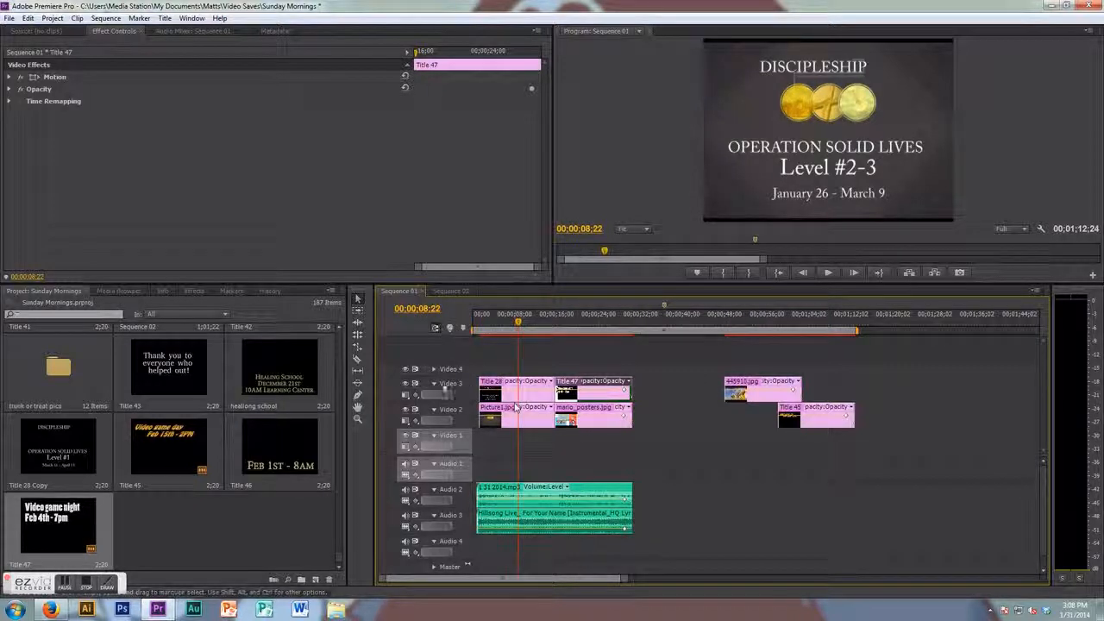
- Toggle Video 3's track output off and back on while previewing the frames beneath it
click(406, 384)
click(406, 385)
click(579, 319)
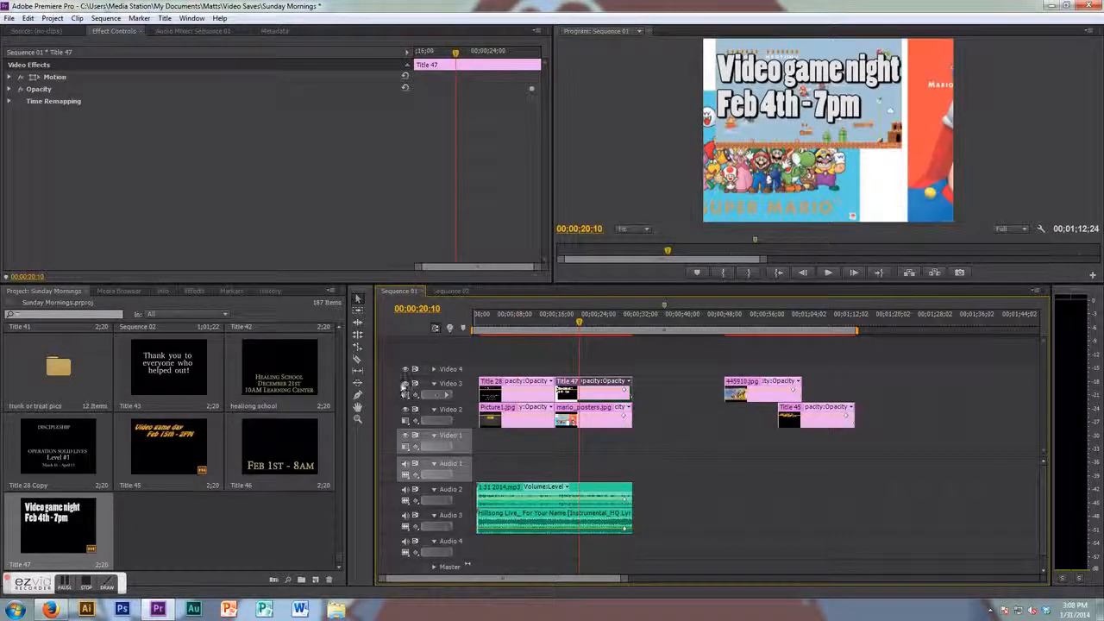
click(406, 384)
click(407, 384)
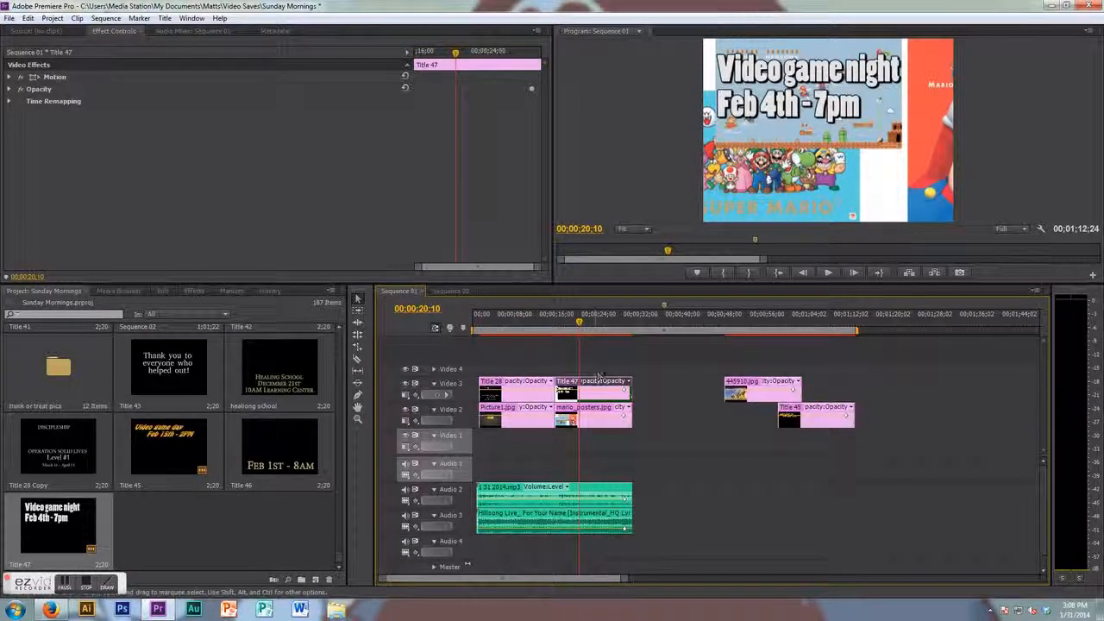
- Select Title 47 and the mario_posters.jpg clip together and delete them from the timeline
drag(628, 363, 582, 427)
key(Delete)
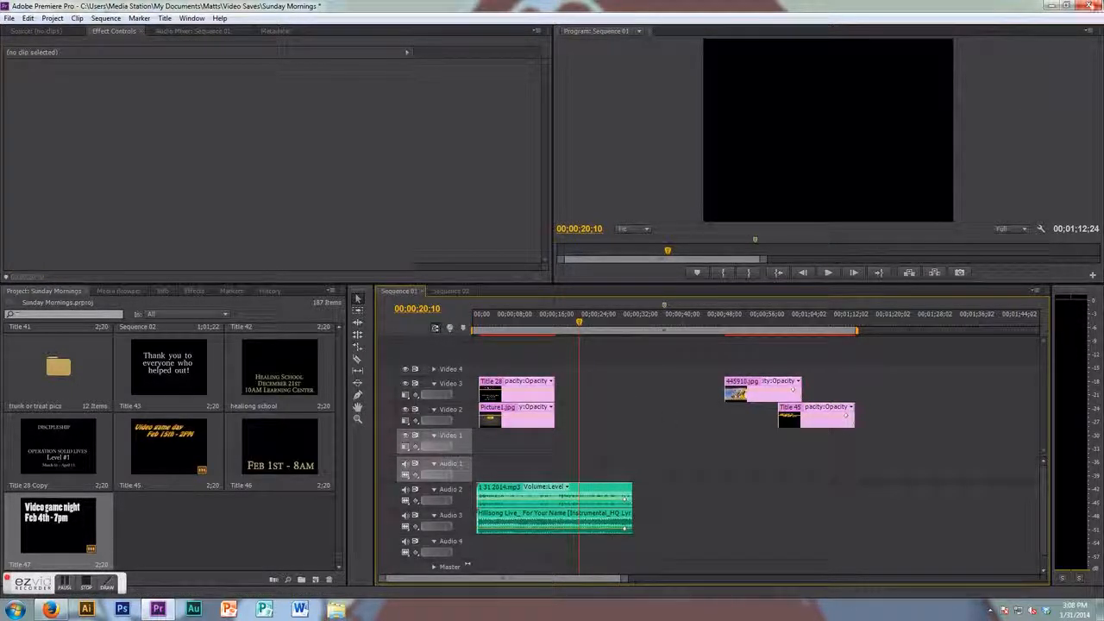
- Close Premiere Pro and answer the save prompt
click(1090, 7)
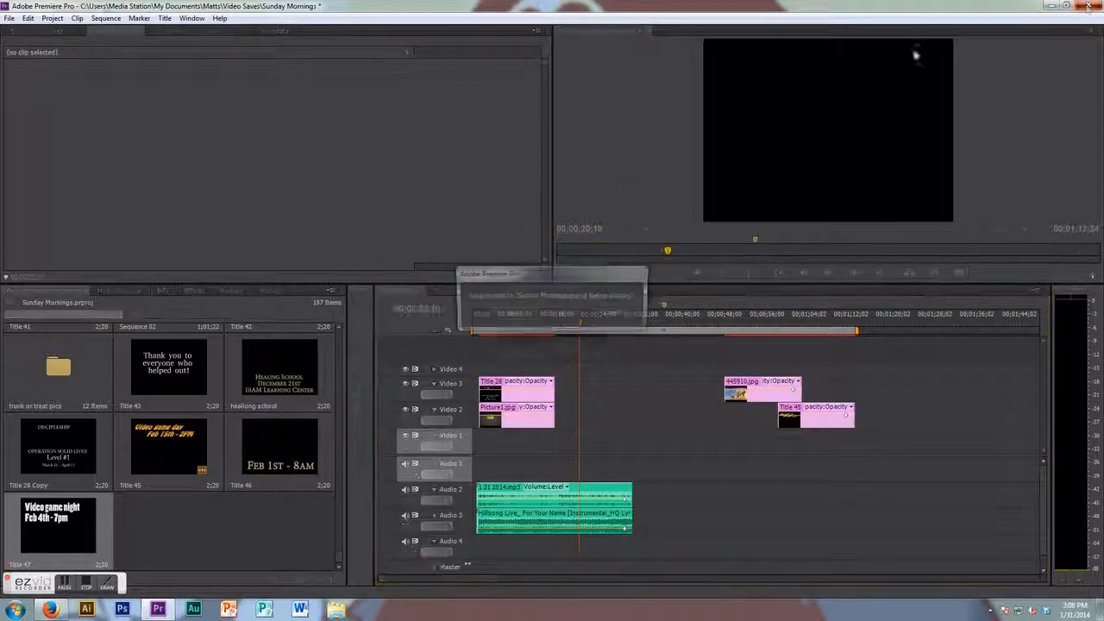
click(570, 314)
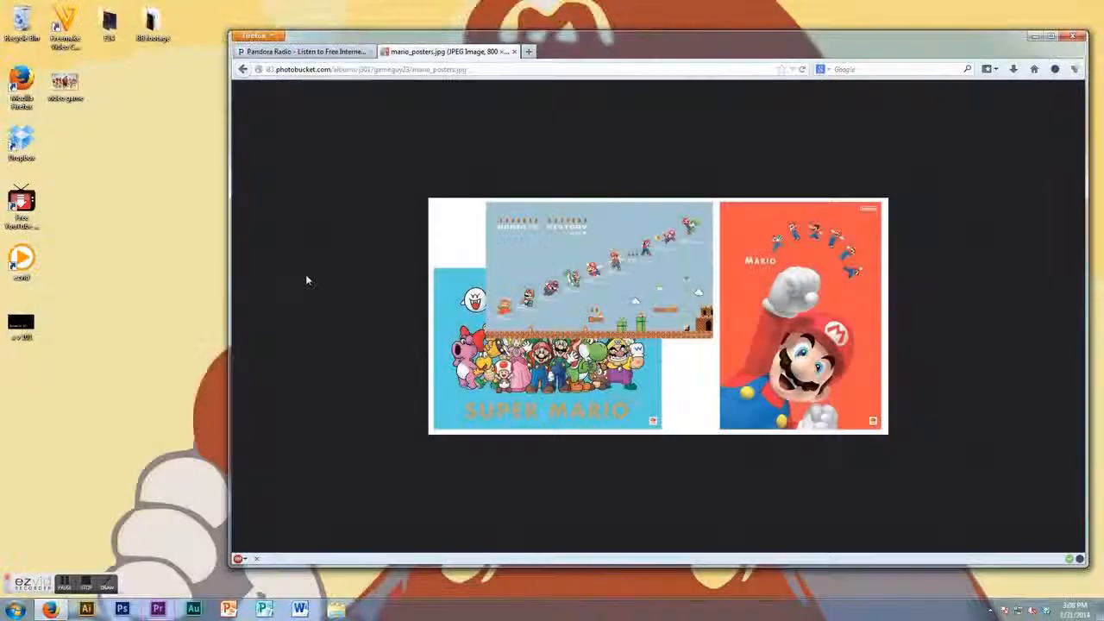
- Switch Firefox to the Pandora Radio tab and minimize the browser window
click(514, 52)
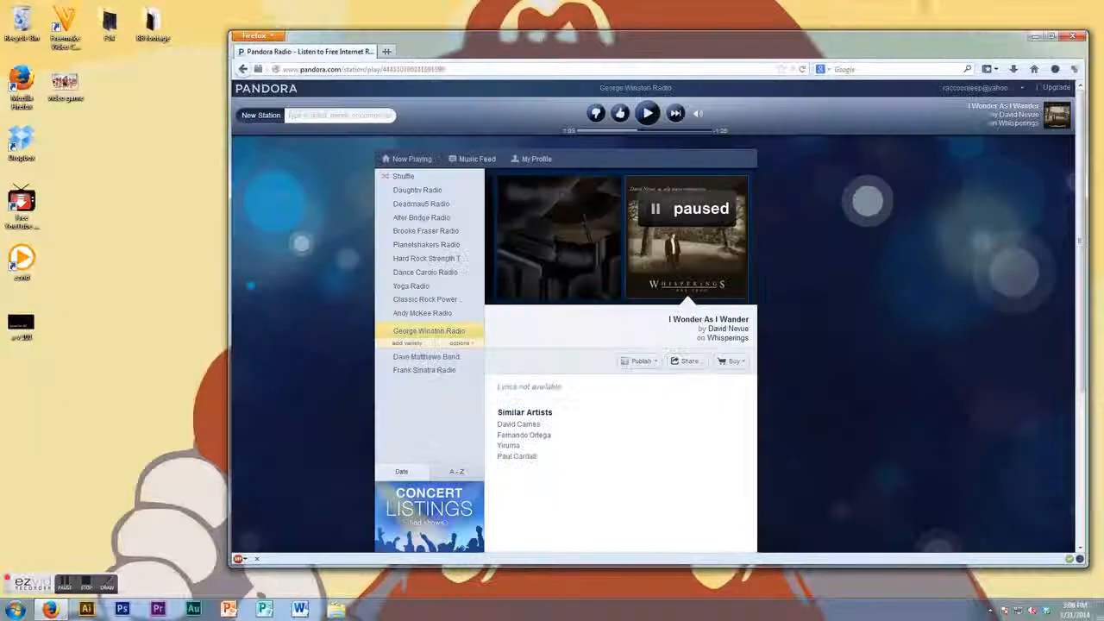
click(1035, 36)
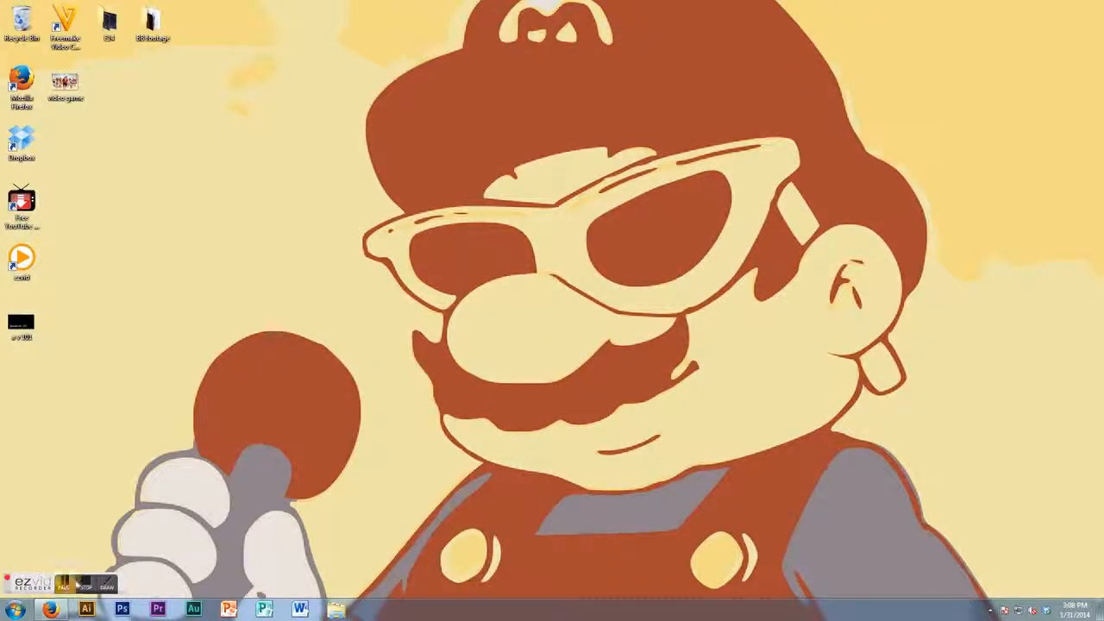